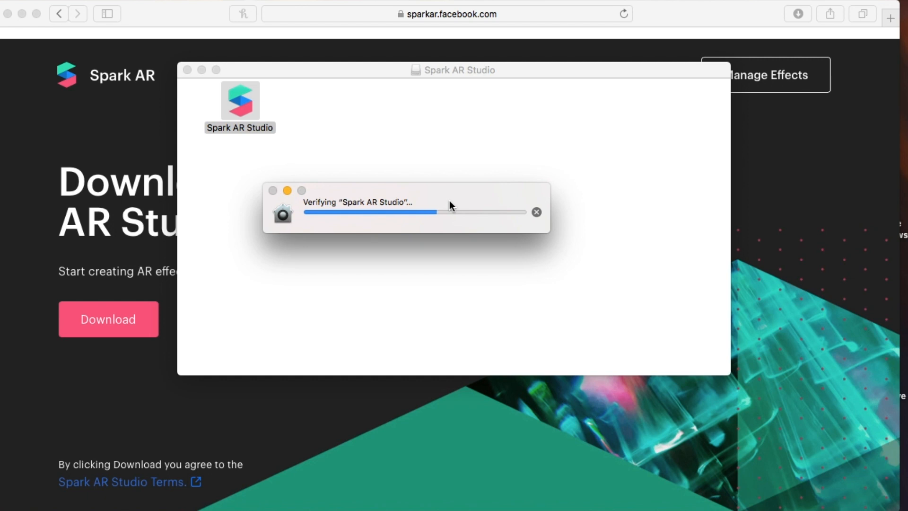
Launch Spark AR Studio, agree to marketing communications, and log in with the Facebook account password.
{"action": "left_click", "coordinate": [606, 234]}
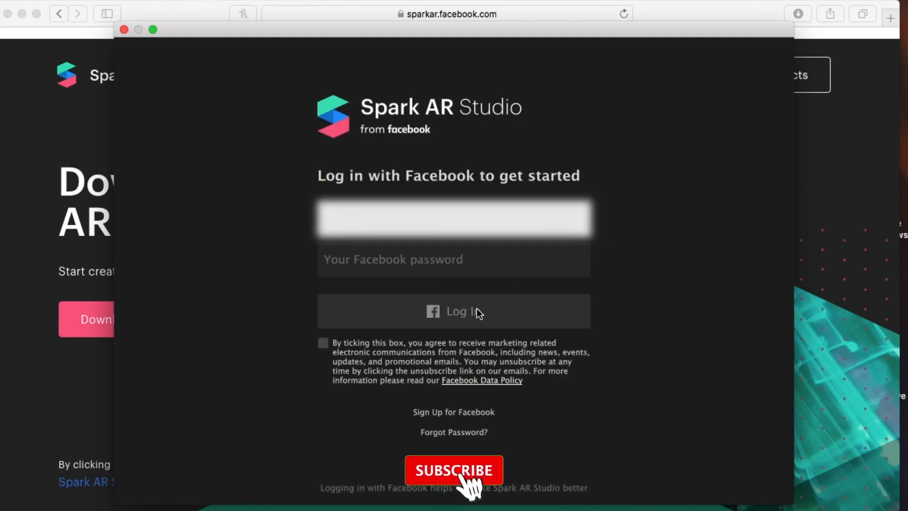
{"action": "left_click", "coordinate": [323, 342]}
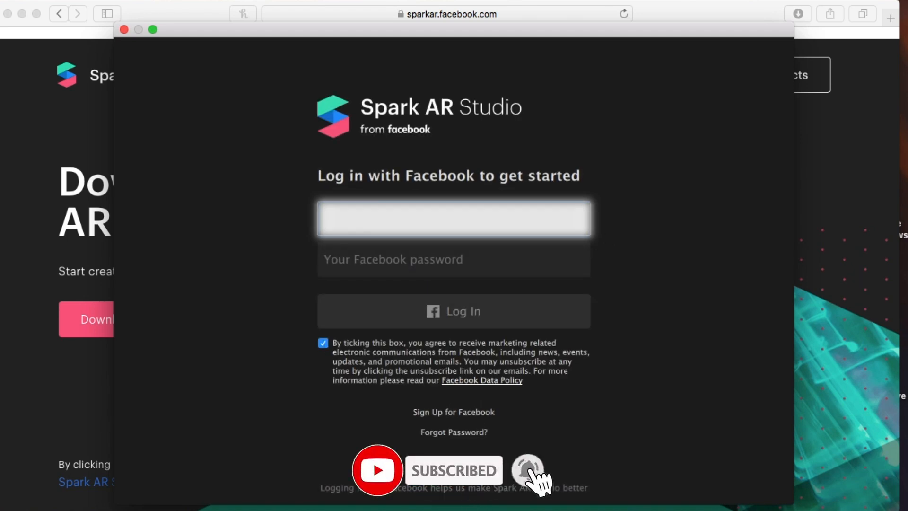
{"action": "left_click", "coordinate": [454, 260]}
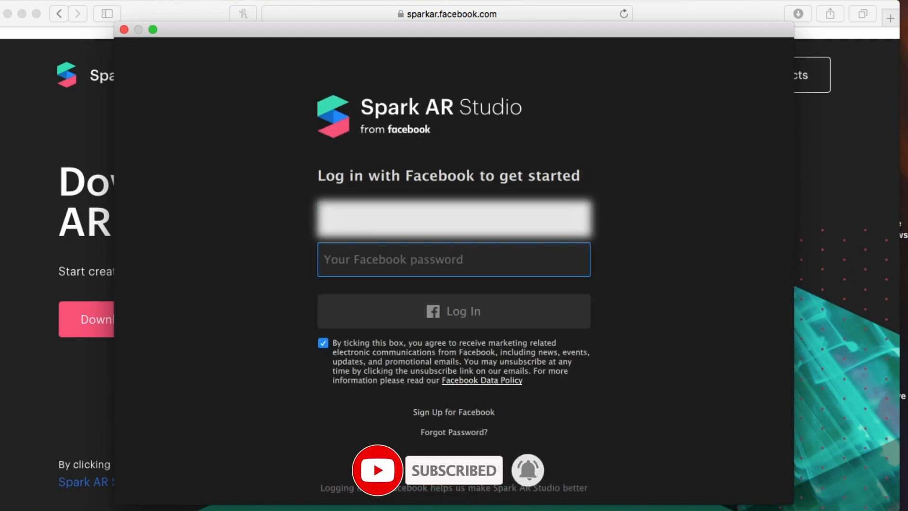
{"action": "type", "text": "p"}
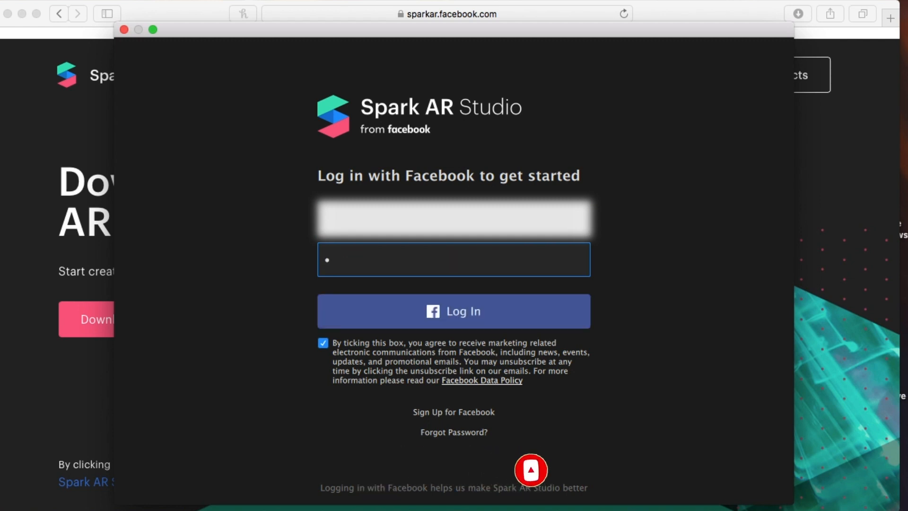
{"action": "type", "text": "*********"}
{"action": "key", "text": "Return"}
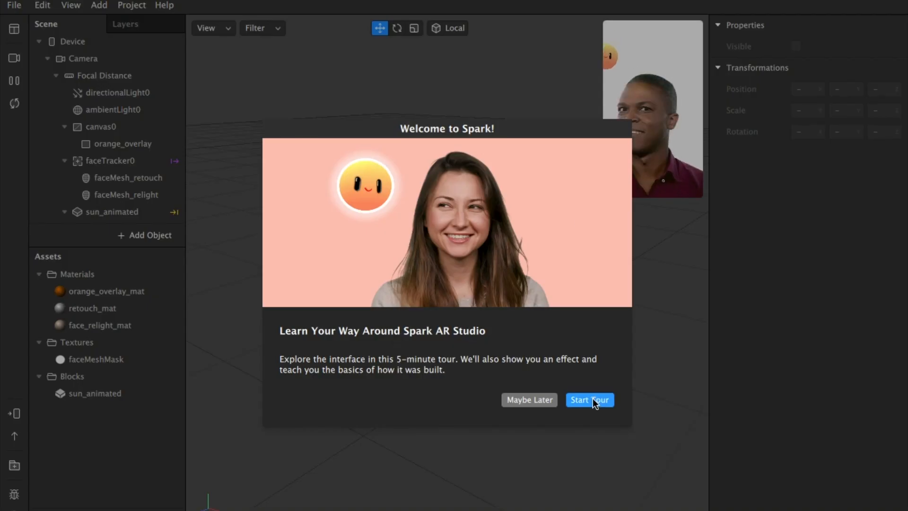
Start the introductory tour of the Spark AR Studio interface from the welcome window.
{"action": "left_click", "coordinate": [593, 398]}
{"action": "left_click", "coordinate": [528, 298]}
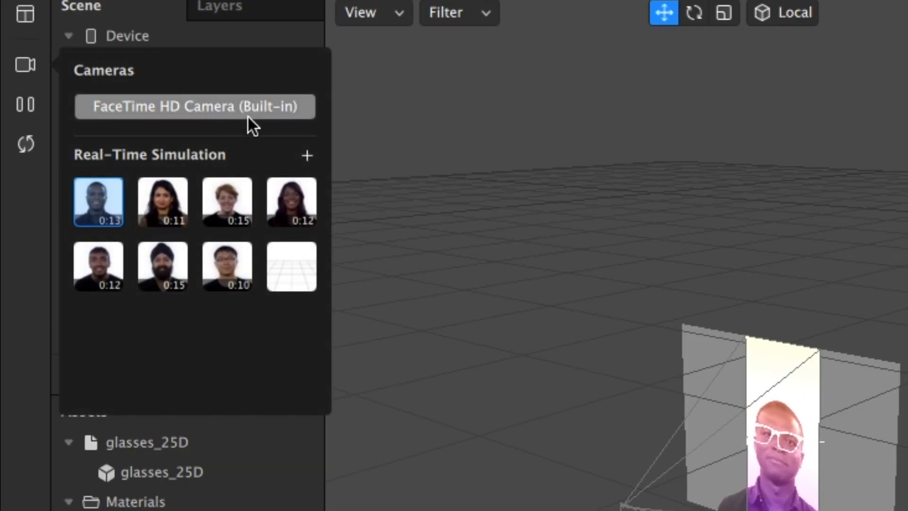
Preview several Real-Time Simulation videos and the built-in FaceTime HD Camera, finishing on the first simulation video.
{"action": "left_click", "coordinate": [164, 202]}
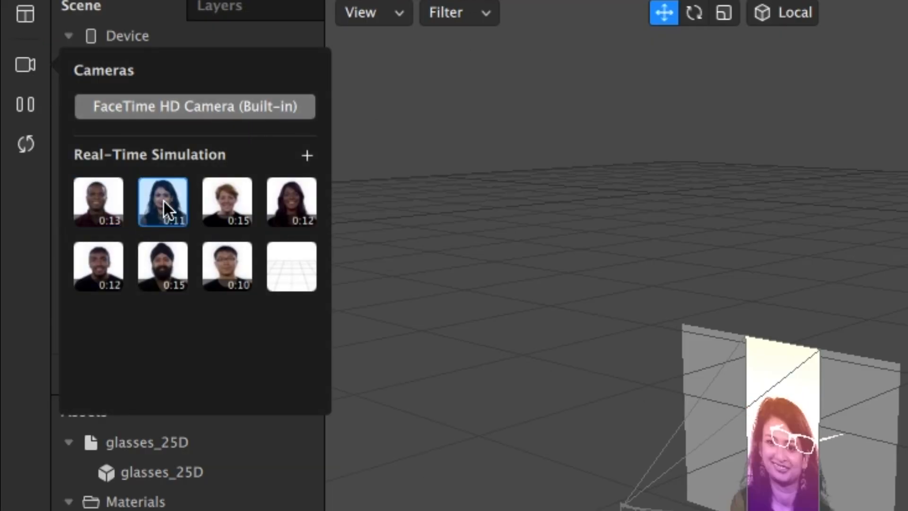
{"action": "left_click", "coordinate": [237, 212]}
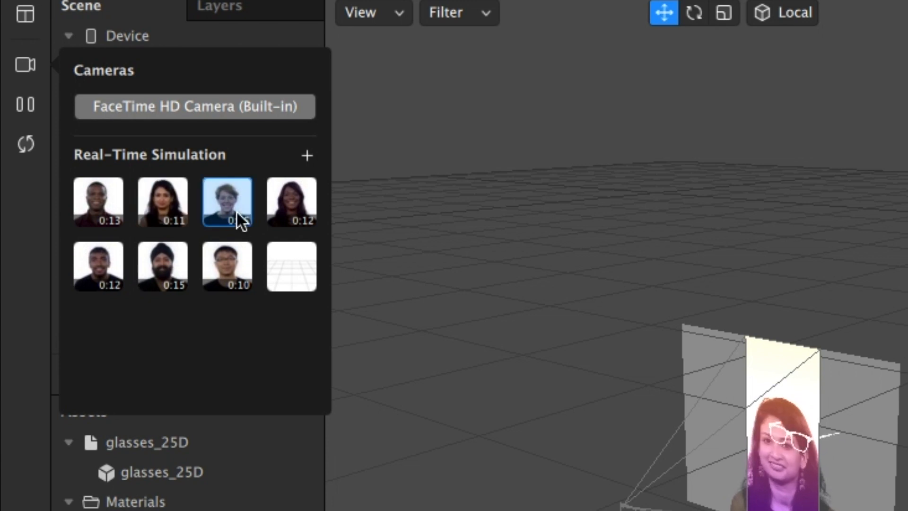
{"action": "left_click", "coordinate": [299, 204]}
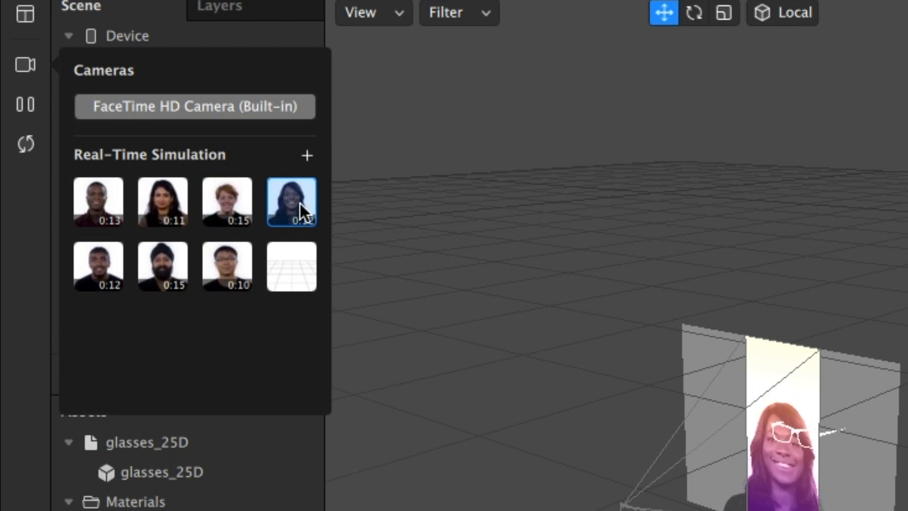
{"action": "left_click", "coordinate": [237, 263]}
{"action": "left_click", "coordinate": [156, 275]}
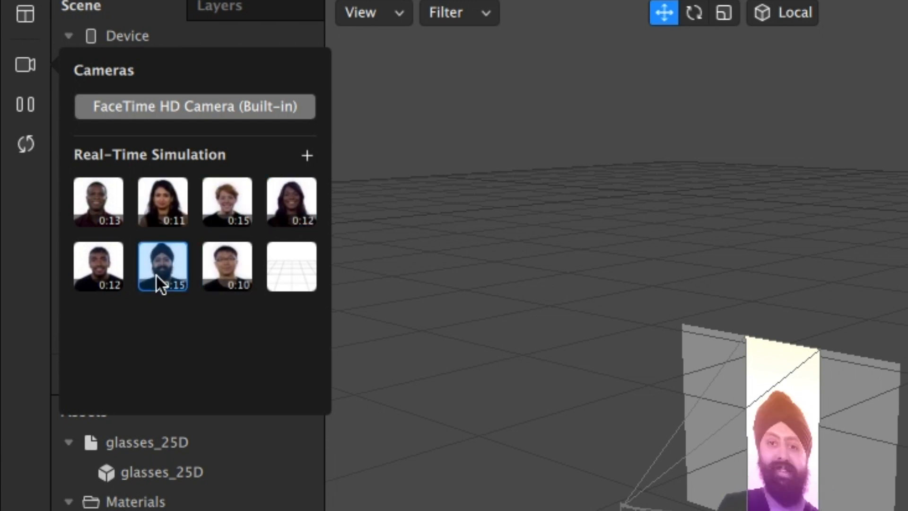
{"action": "left_click", "coordinate": [111, 263]}
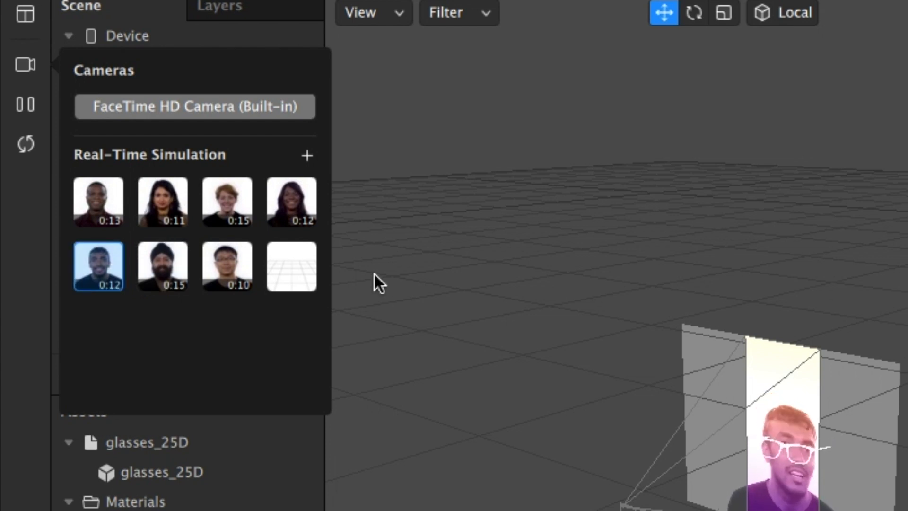
{"action": "left_click", "coordinate": [248, 103]}
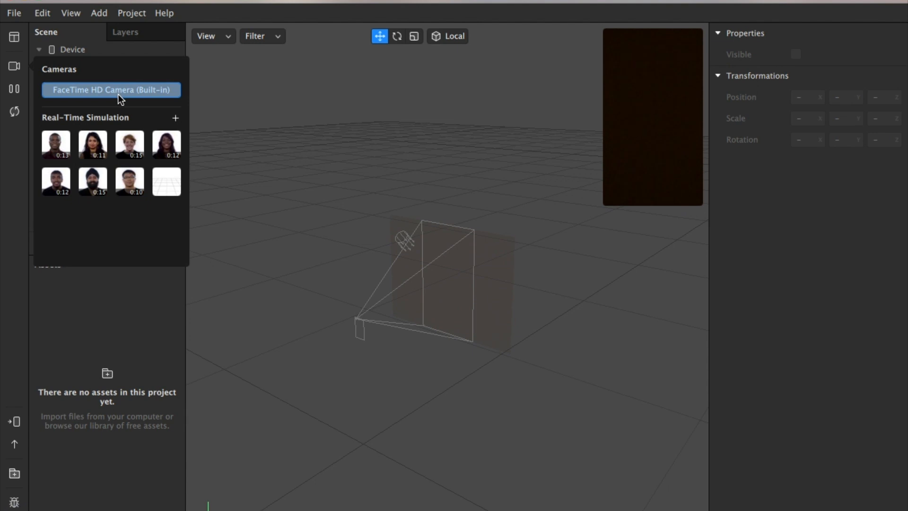
{"action": "left_click", "coordinate": [58, 148]}
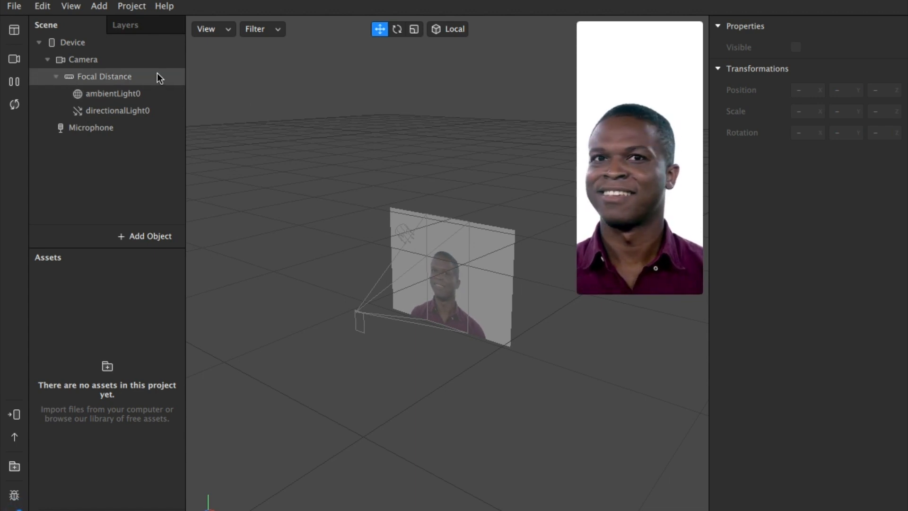
Add a Face Tracker under Focal Distance in the scene.
{"action": "right_click", "coordinate": [158, 78]}
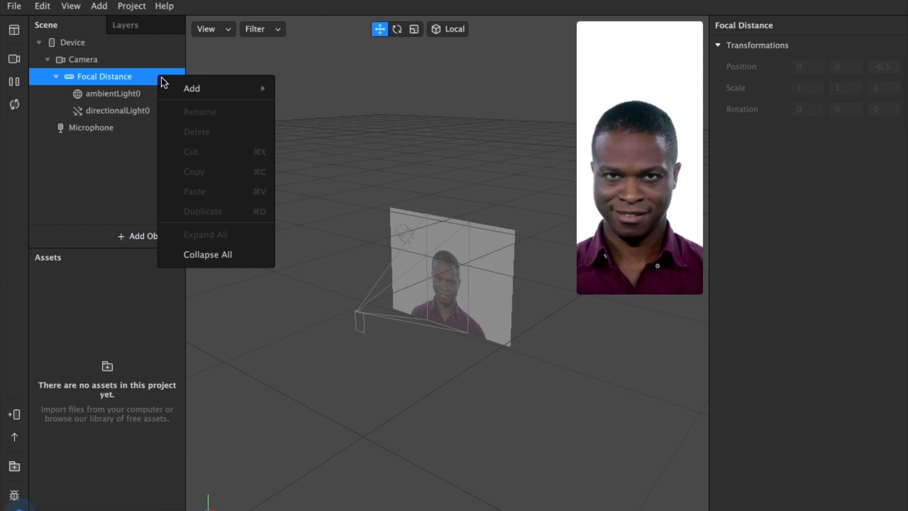
{"action": "mouse_move", "coordinate": [240, 86]}
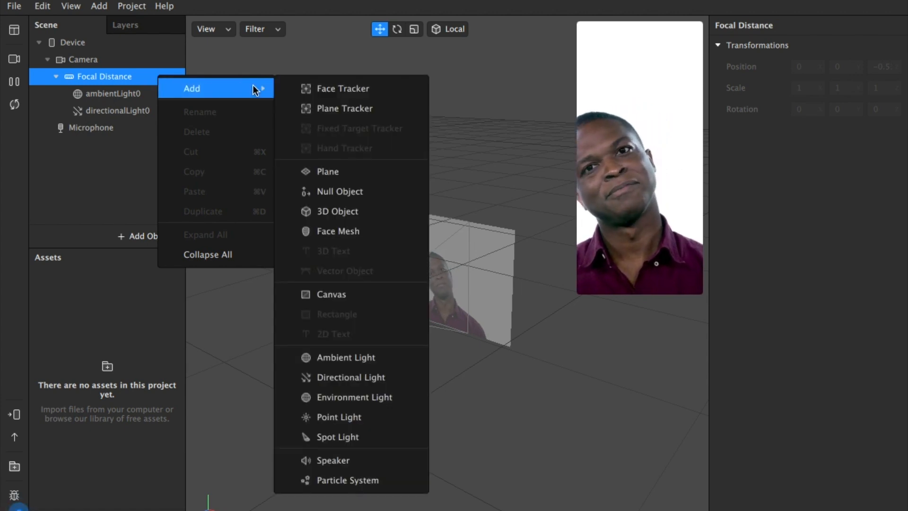
{"action": "left_click", "coordinate": [361, 94]}
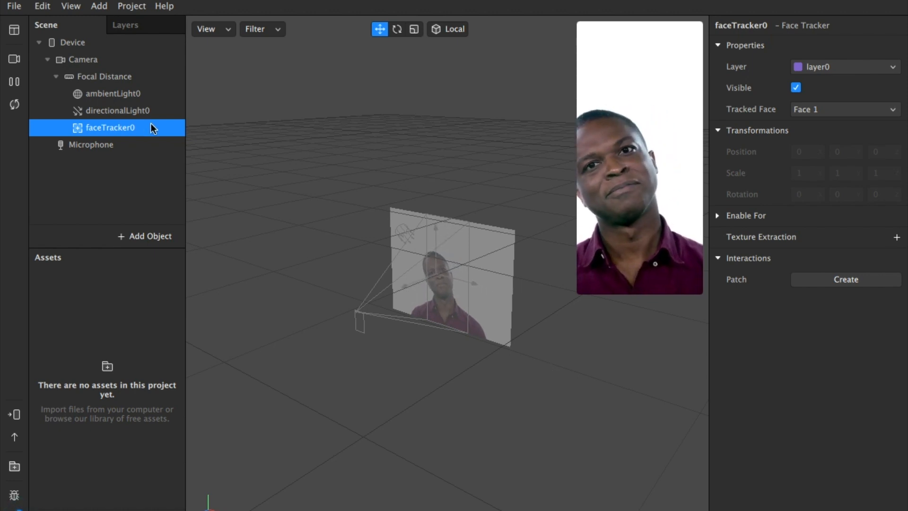
Add a Face Mesh as a child of faceTracker0.
{"action": "right_click", "coordinate": [126, 130]}
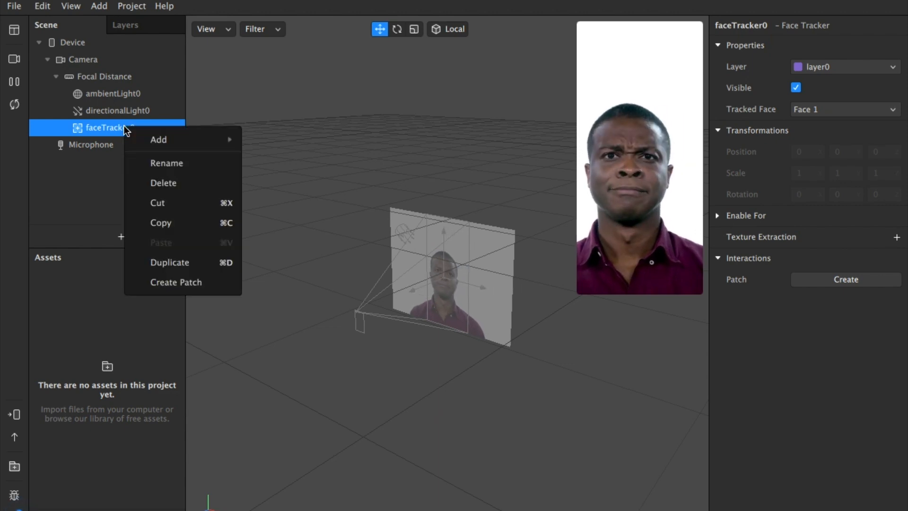
{"action": "mouse_move", "coordinate": [177, 137]}
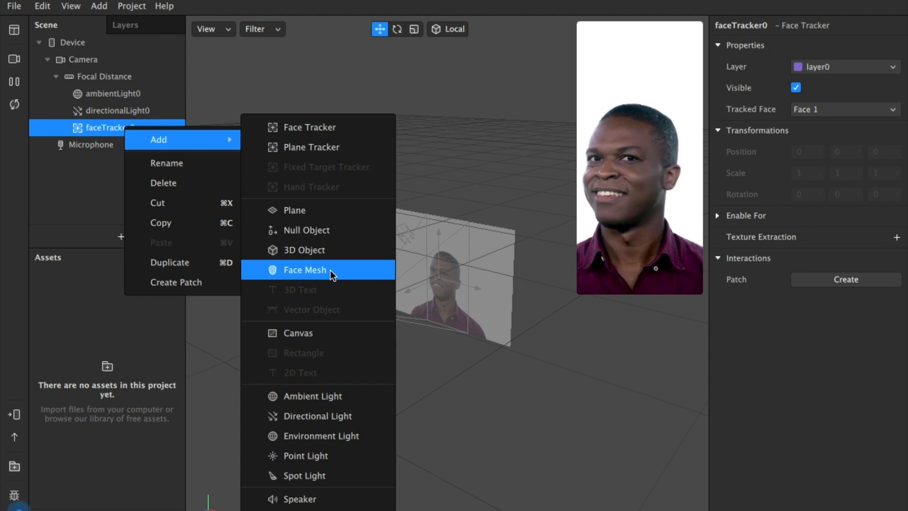
{"action": "left_click", "coordinate": [305, 270]}
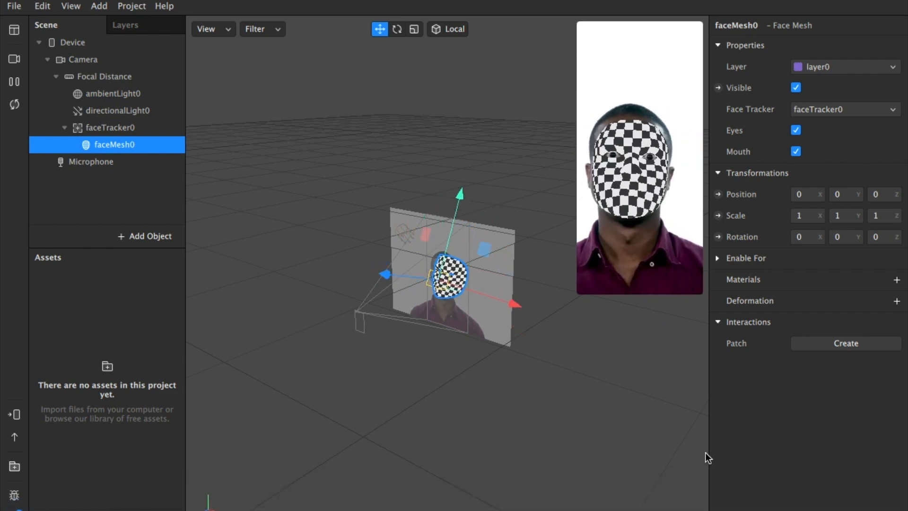
Create a new material for the face mesh and rename it face.
{"action": "left_click", "coordinate": [897, 280]}
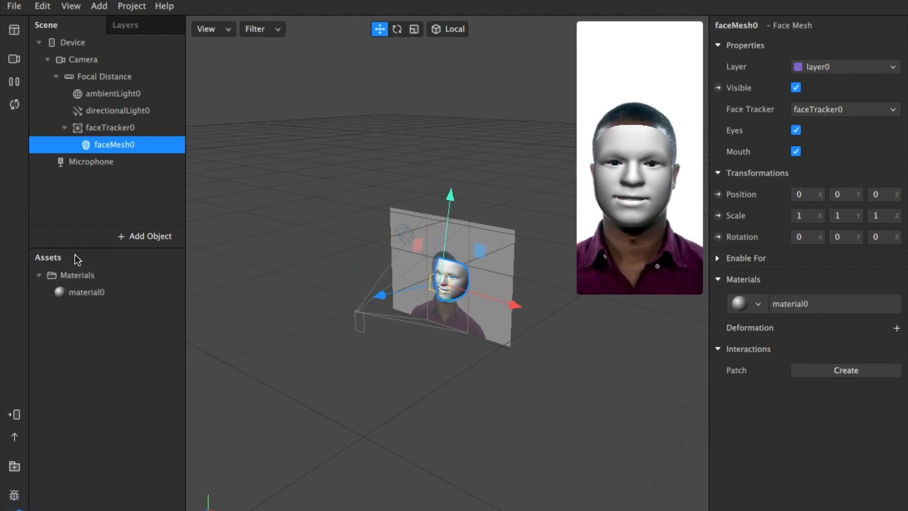
{"action": "double_click", "coordinate": [101, 294]}
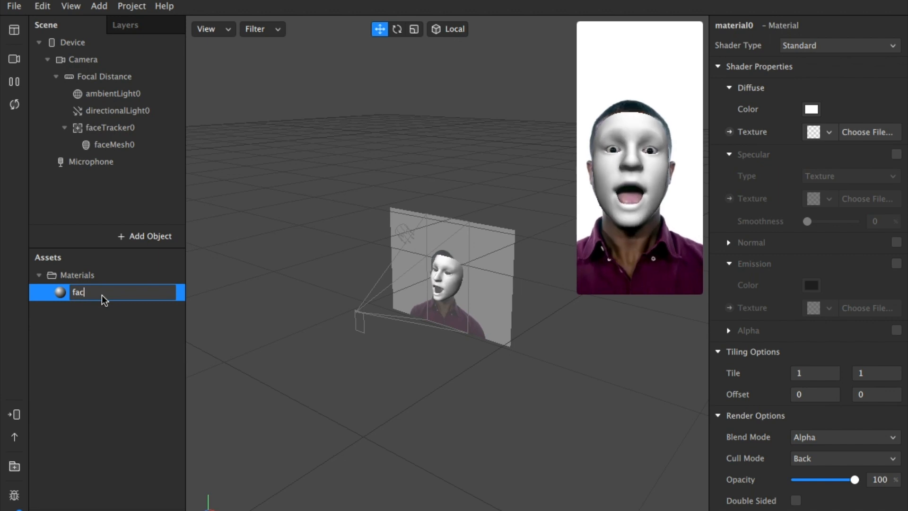
{"action": "left_click", "coordinate": [99, 322]}
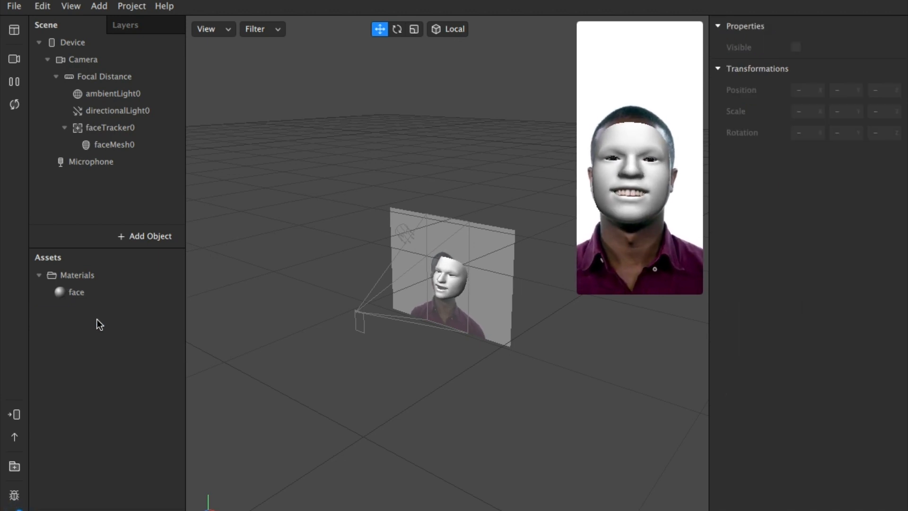
Try the Flat, Physically-Based, Face Paint and Blended shader types on the face material.
{"action": "left_click", "coordinate": [71, 292]}
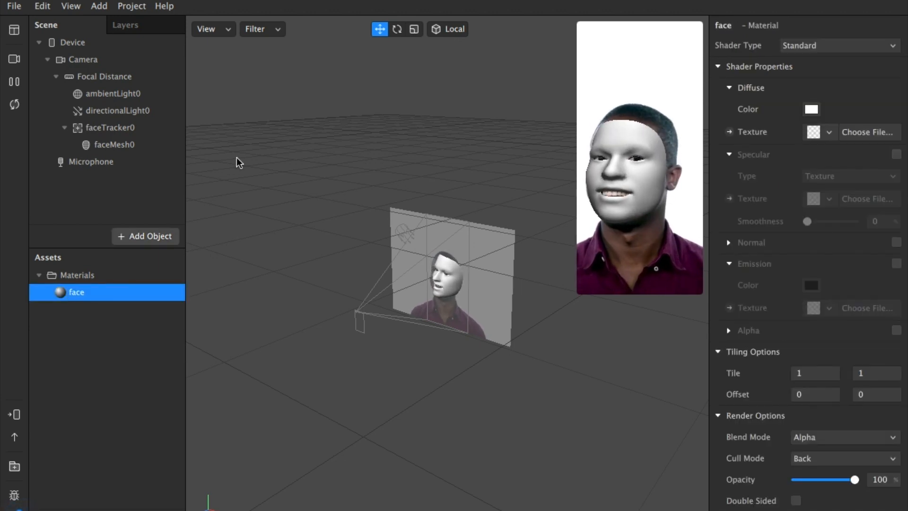
{"action": "left_click", "coordinate": [884, 47]}
{"action": "left_click", "coordinate": [883, 49]}
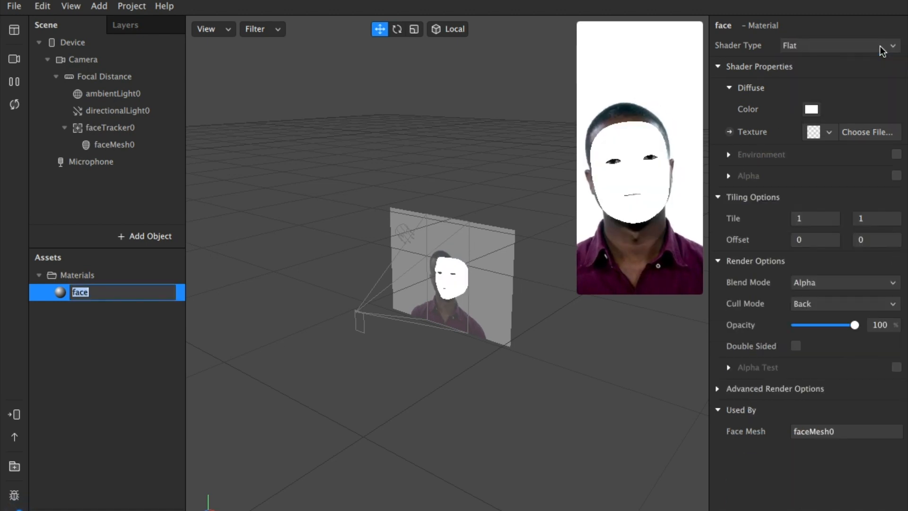
{"action": "left_click", "coordinate": [880, 46]}
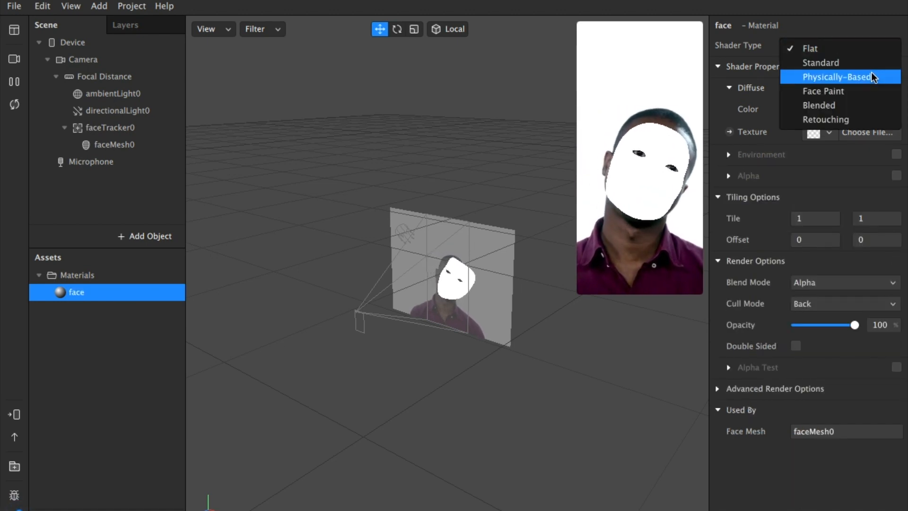
{"action": "left_click", "coordinate": [897, 78]}
{"action": "left_click", "coordinate": [880, 46]}
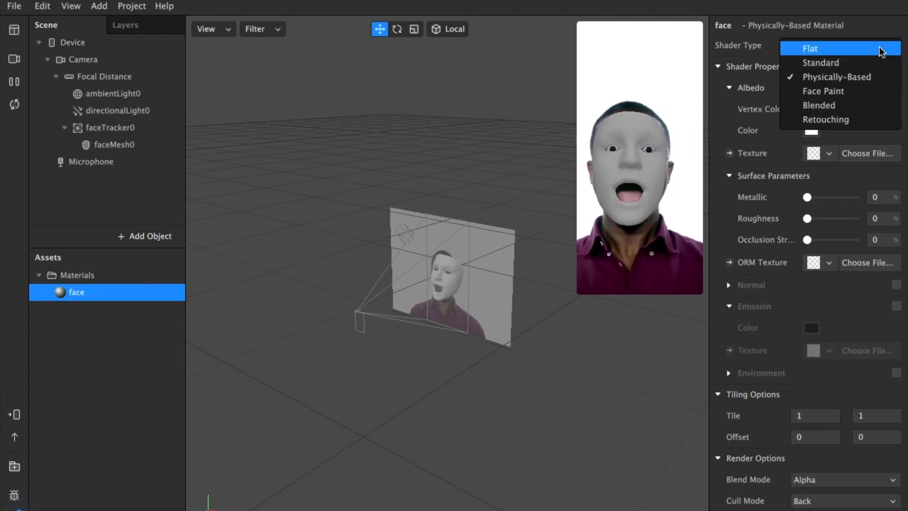
{"action": "left_click", "coordinate": [872, 91]}
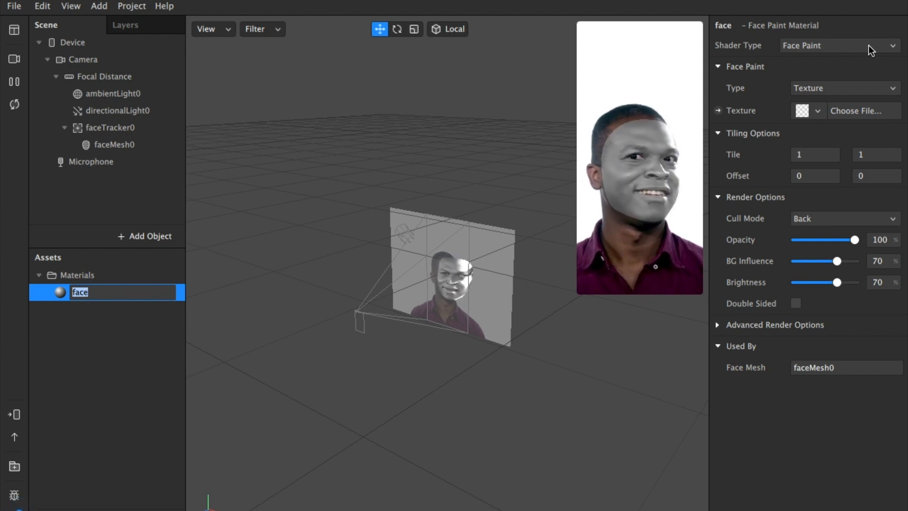
{"action": "left_click", "coordinate": [868, 45]}
{"action": "left_click", "coordinate": [857, 106]}
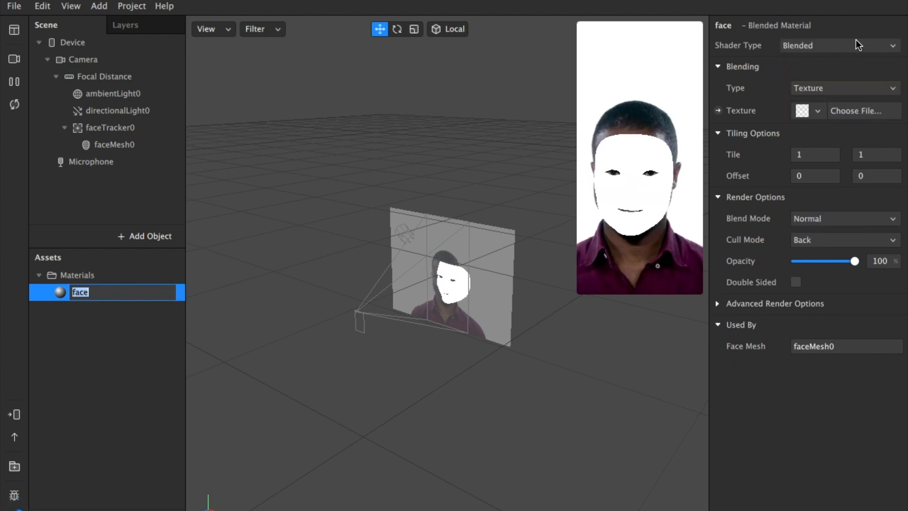
Set the face material's shader type to Retouching and its Skin Smoothing to 0%.
{"action": "left_click", "coordinate": [856, 42]}
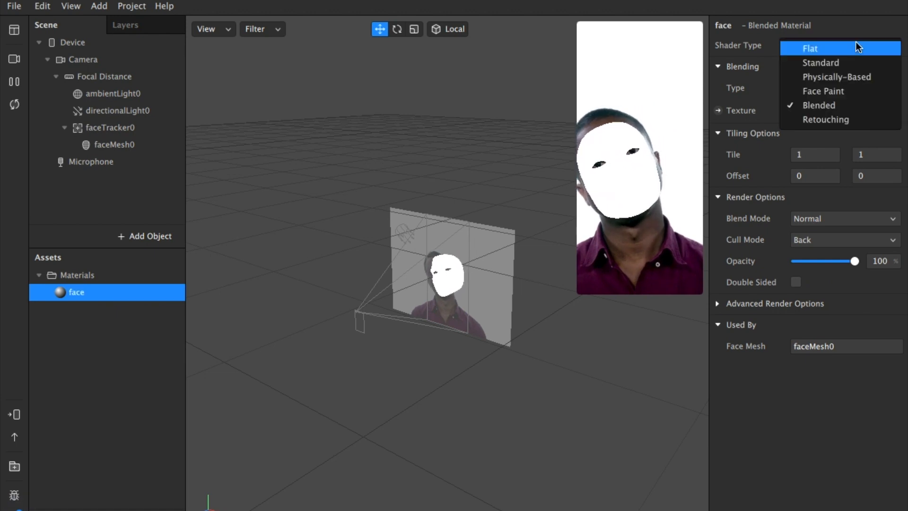
{"action": "left_click", "coordinate": [853, 124]}
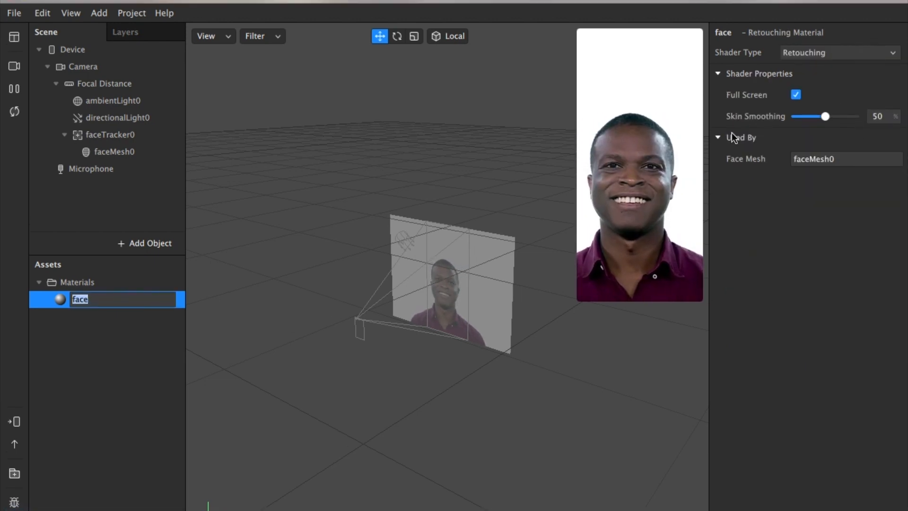
{"action": "left_click_drag", "start_coordinate": [829, 117], "coordinate": [732, 123]}
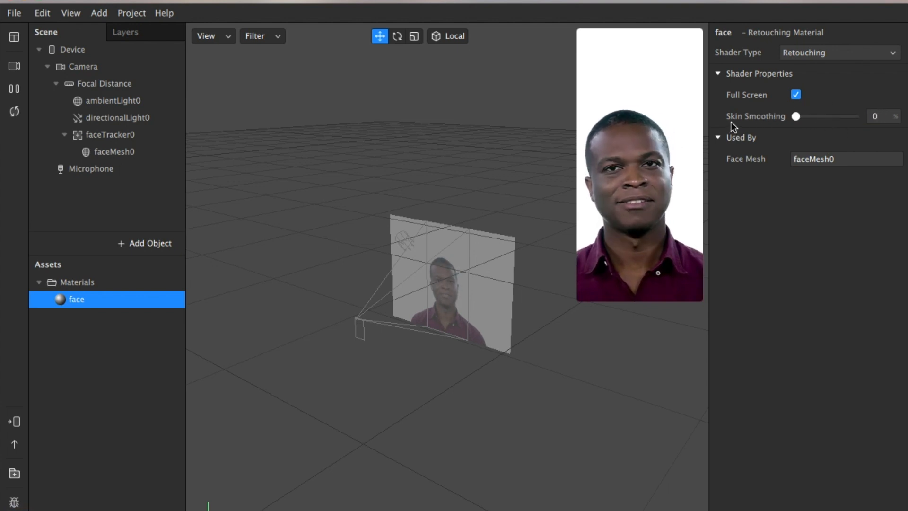
{"action": "left_click", "coordinate": [75, 423]}
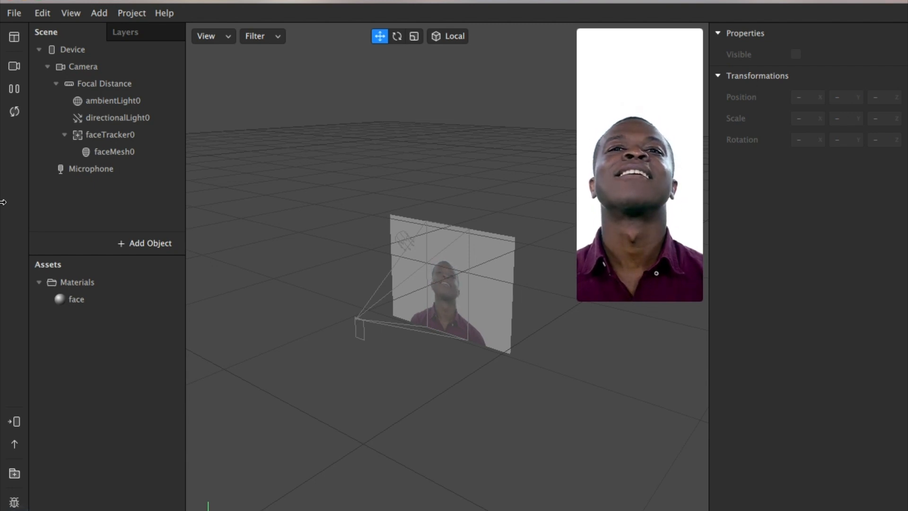
Locate glasses_25D.fbx in the desktop's Glasses and Gradient folder, inside the finished project's objects/glasses_25D subfolder.
{"action": "left_click_drag", "start_coordinate": [3, 202], "coordinate": [164, 207]}
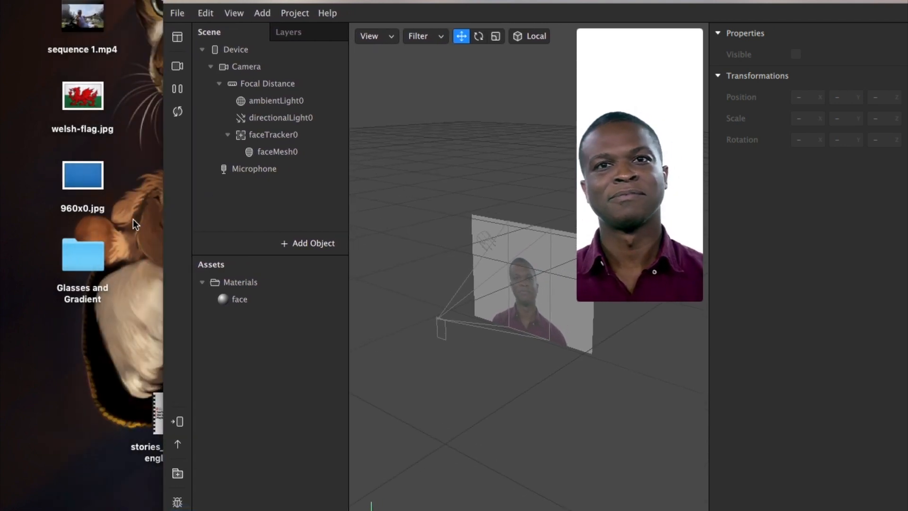
{"action": "double_click", "coordinate": [86, 260]}
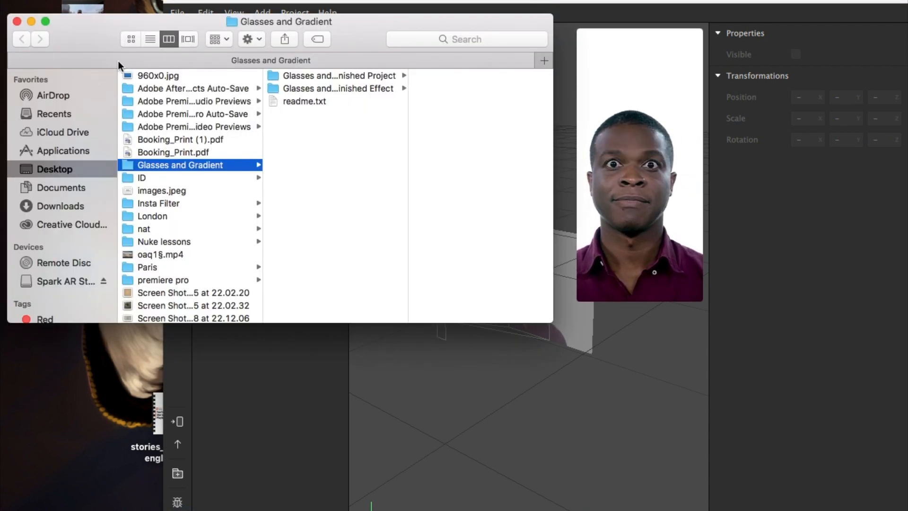
{"action": "left_click", "coordinate": [338, 77]}
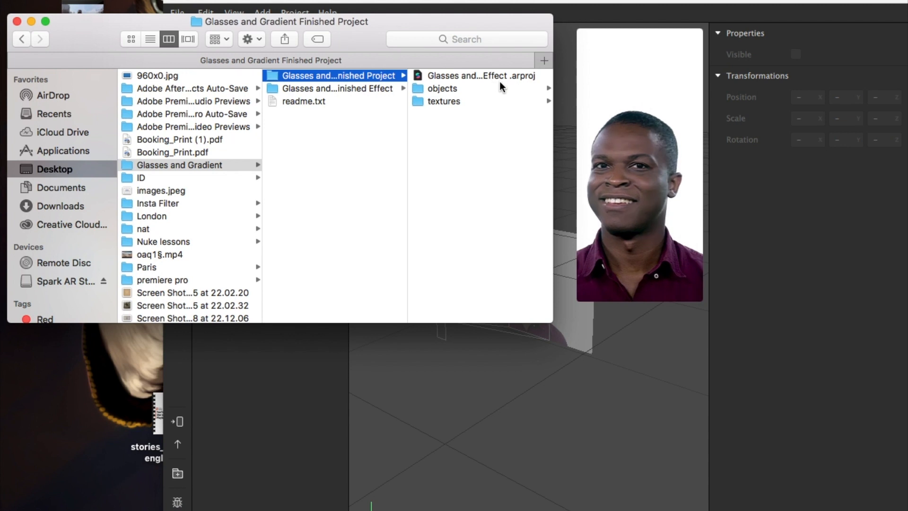
{"action": "left_click", "coordinate": [466, 89]}
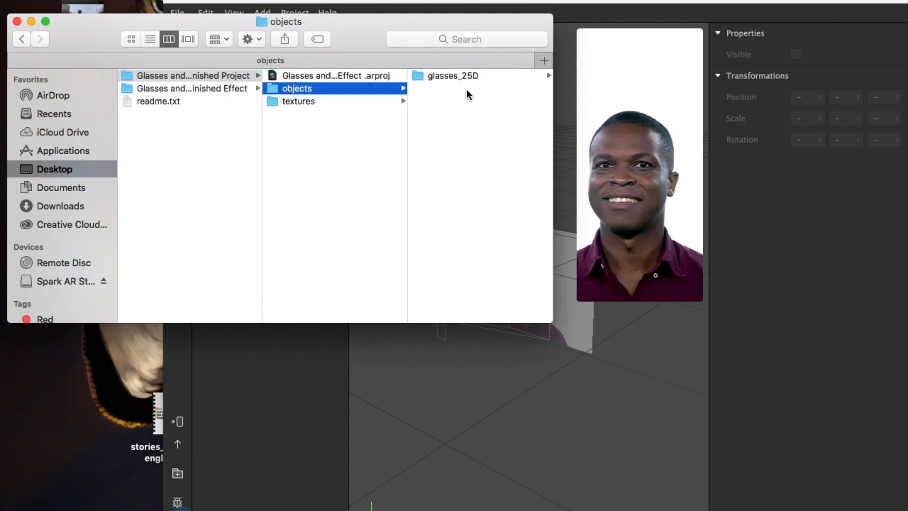
{"action": "left_click", "coordinate": [450, 77]}
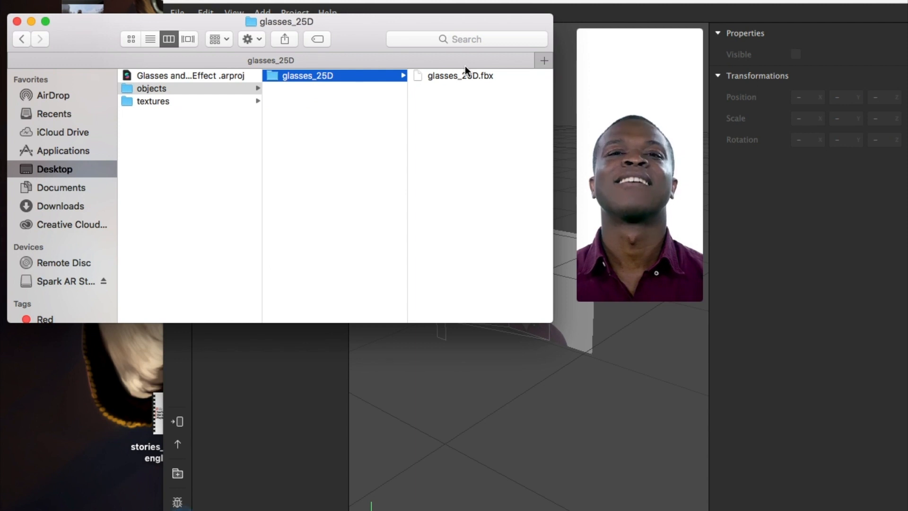
{"action": "left_click", "coordinate": [465, 79]}
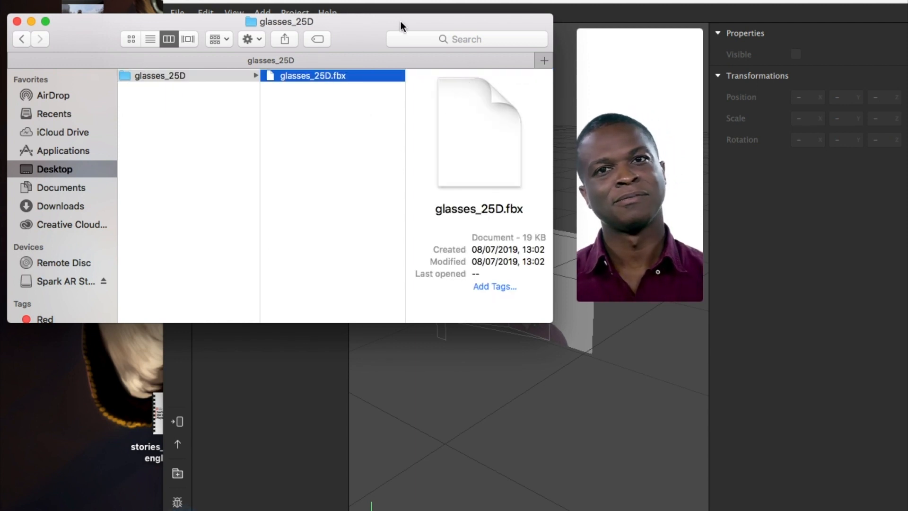
Import glasses_25D.fbx from Finder into the Spark AR Studio scene.
{"action": "left_click_drag", "start_coordinate": [400, 21], "coordinate": [378, 354]}
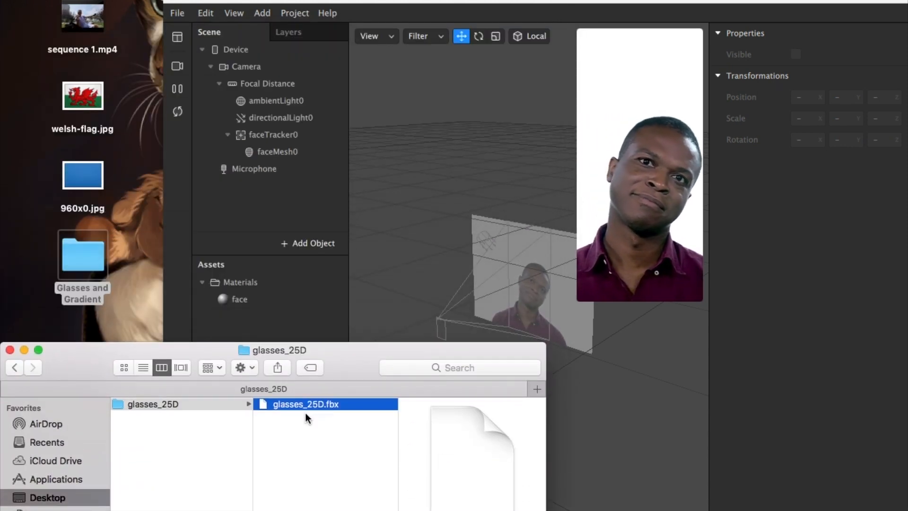
{"action": "left_click_drag", "start_coordinate": [307, 407], "coordinate": [261, 183]}
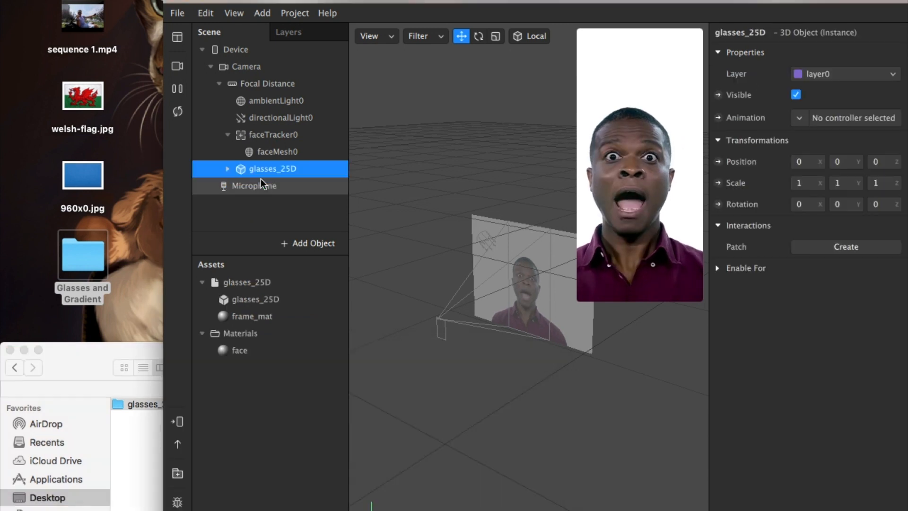
{"action": "left_click", "coordinate": [278, 197]}
Make the glasses_25D object a direct child of faceTracker0, above faceMesh0, and restore the editor window's full width.
{"action": "left_click", "coordinate": [291, 170]}
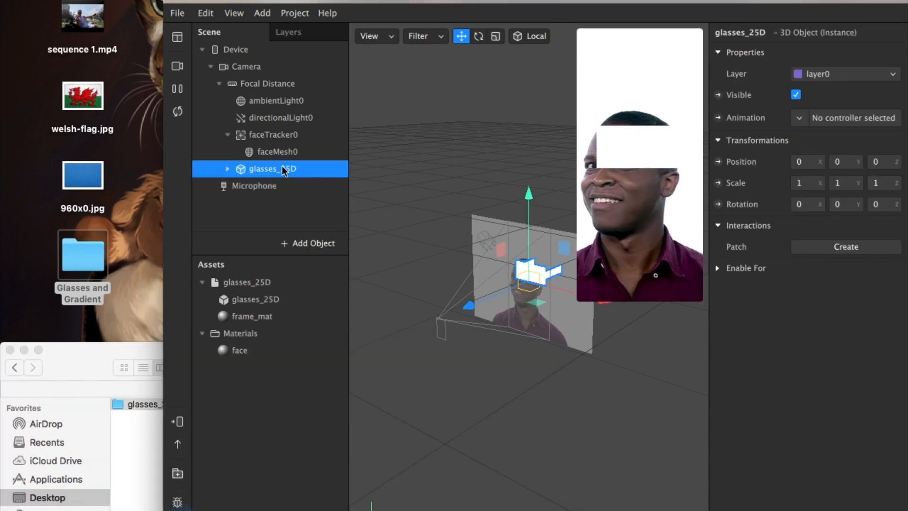
{"action": "left_click_drag", "start_coordinate": [282, 140], "coordinate": [282, 143]}
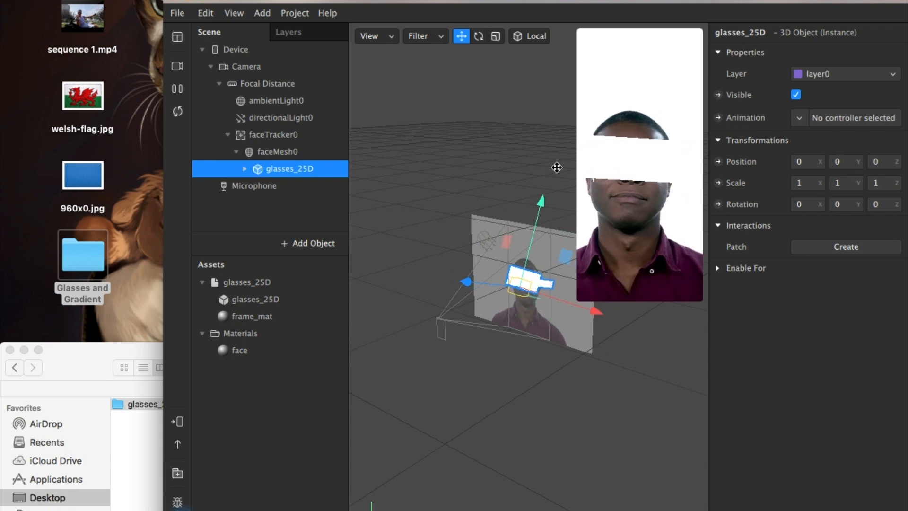
{"action": "left_click_drag", "start_coordinate": [276, 175], "coordinate": [245, 145]}
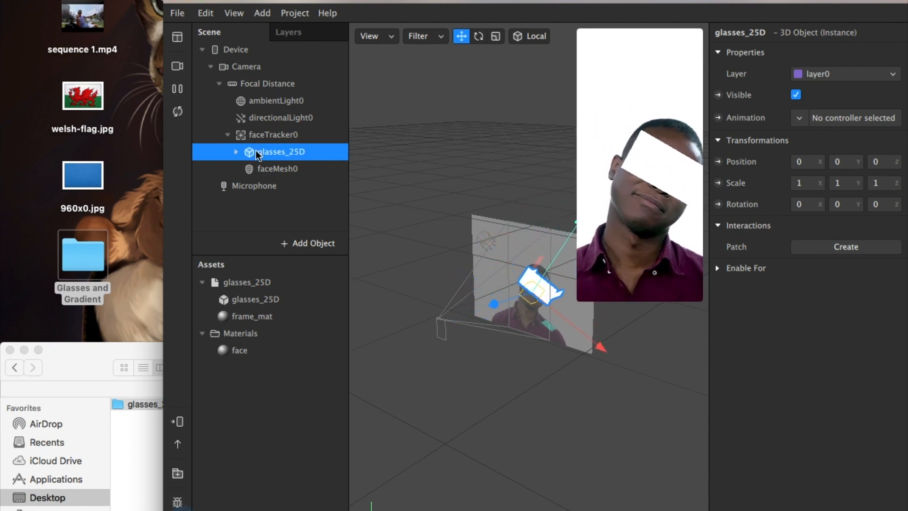
{"action": "left_click_drag", "start_coordinate": [164, 122], "coordinate": [0, 122]}
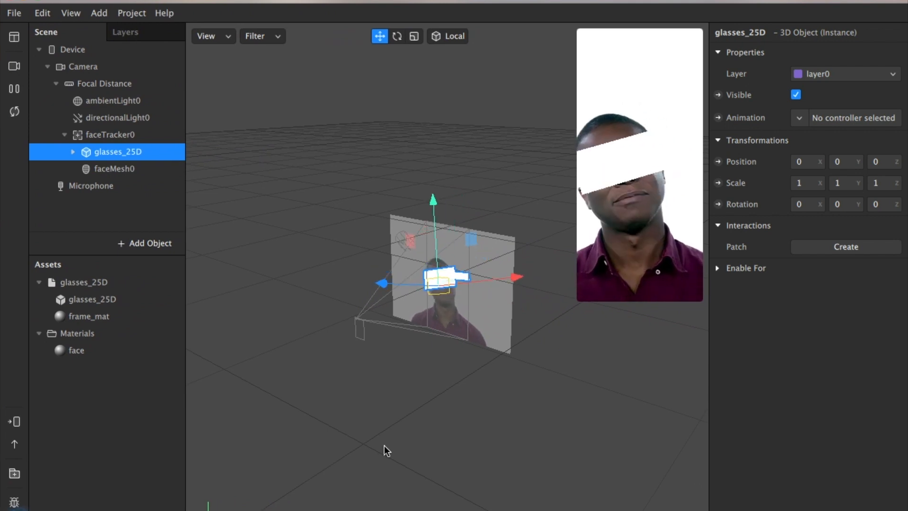
Replace frame_mat on the glasses_25D mesh inside the glasses object with a newly created material.
{"action": "left_click", "coordinate": [74, 154]}
{"action": "left_click", "coordinate": [74, 152]}
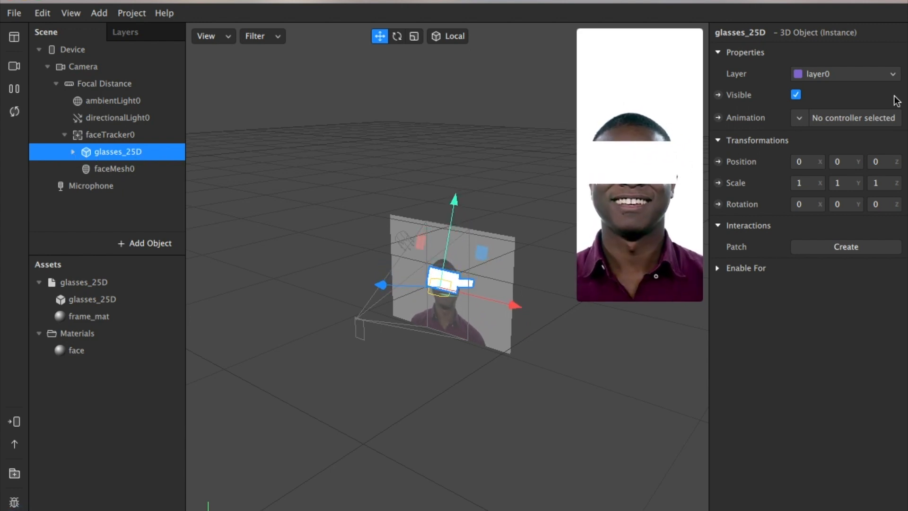
{"action": "left_click", "coordinate": [72, 152]}
{"action": "left_click", "coordinate": [139, 175]}
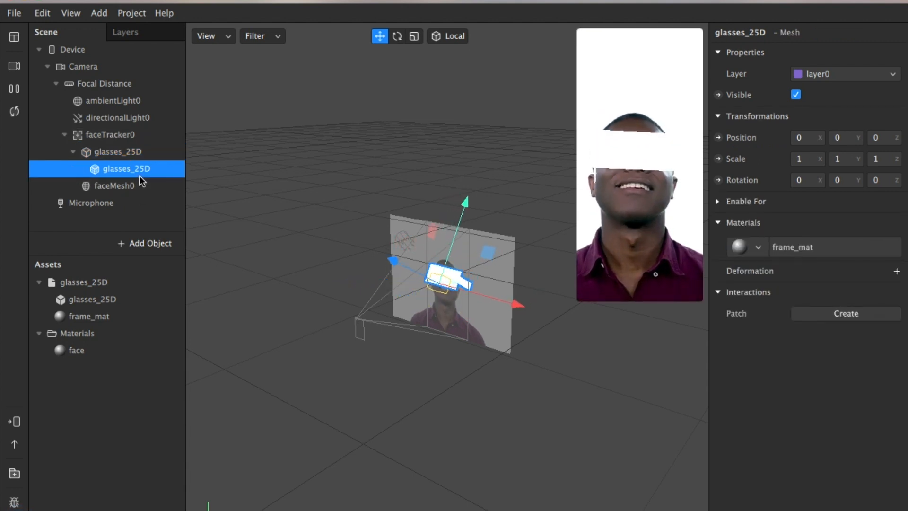
{"action": "left_click", "coordinate": [758, 246]}
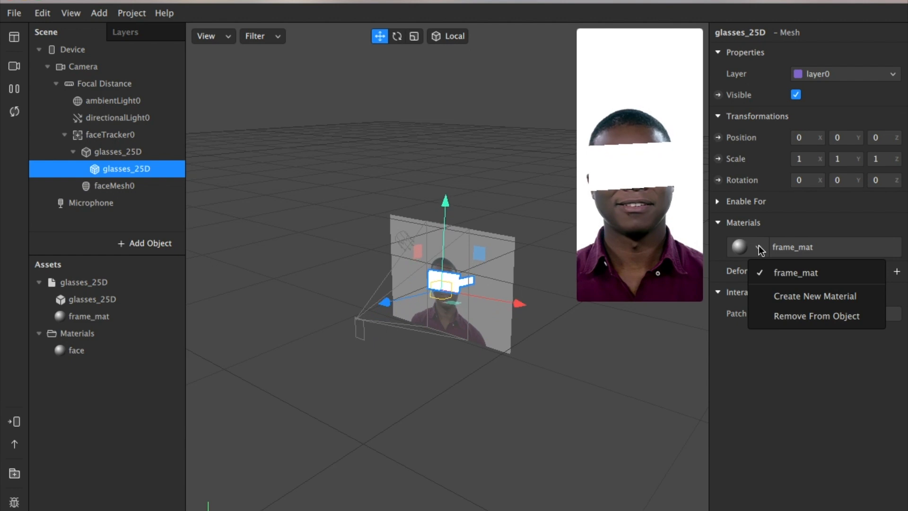
{"action": "left_click", "coordinate": [865, 296]}
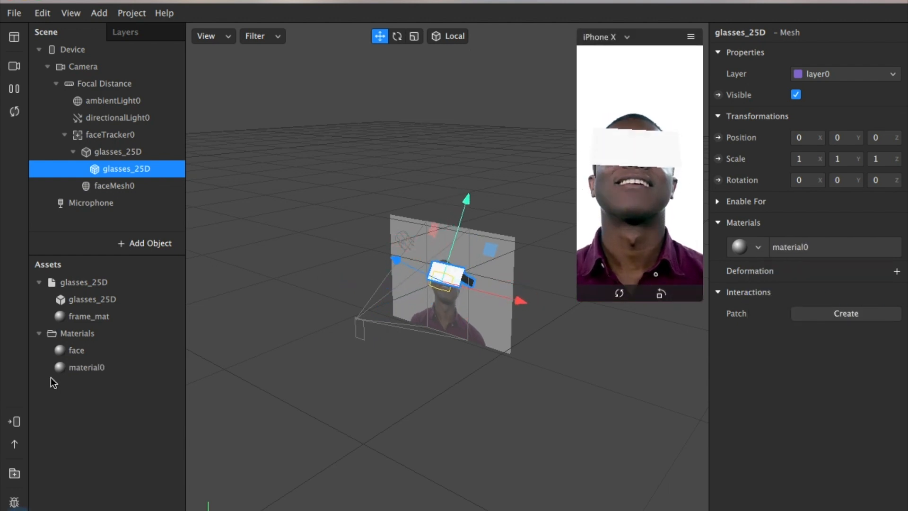
Rename the glasses mesh's new material glasses.
{"action": "left_click", "coordinate": [86, 366]}
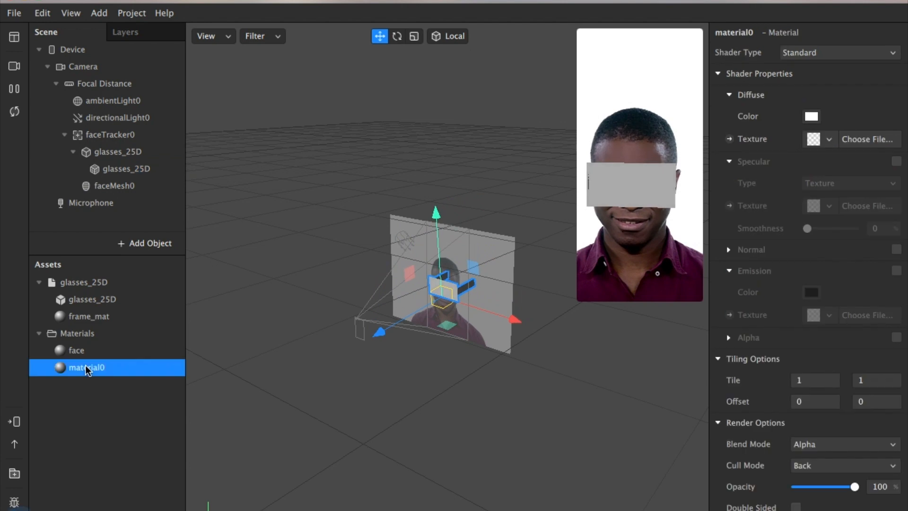
{"action": "double_click", "coordinate": [86, 368]}
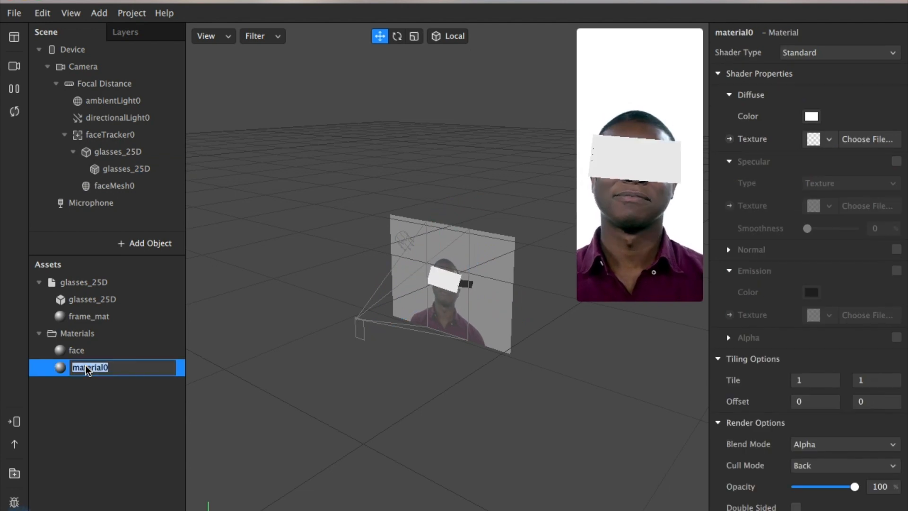
{"action": "type", "text": "glasses"}
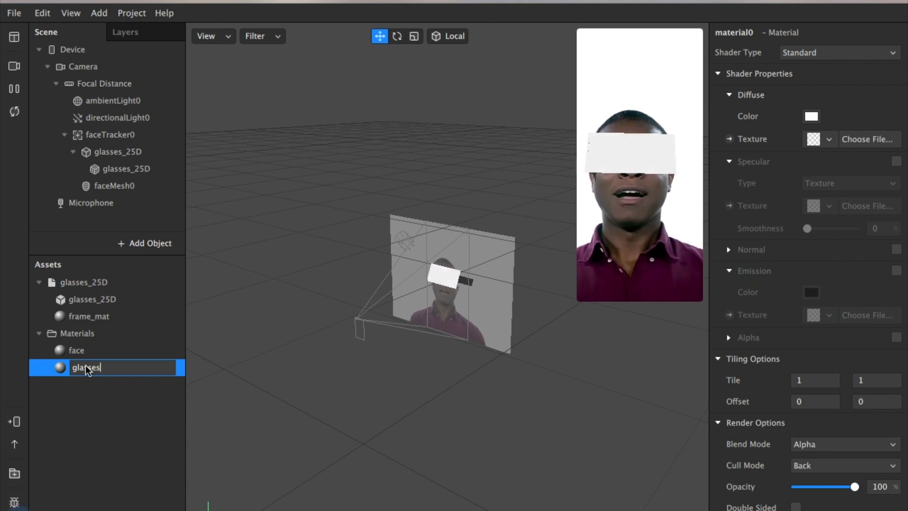
{"action": "left_click", "coordinate": [146, 442]}
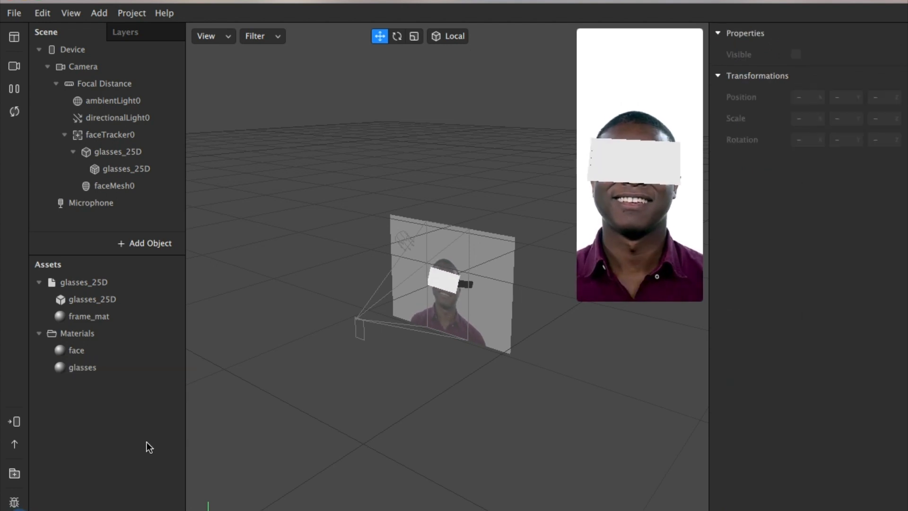
Apply welsh-flag.jpg from the Desktop as the diffuse texture of the glasses material.
{"action": "left_click", "coordinate": [72, 369]}
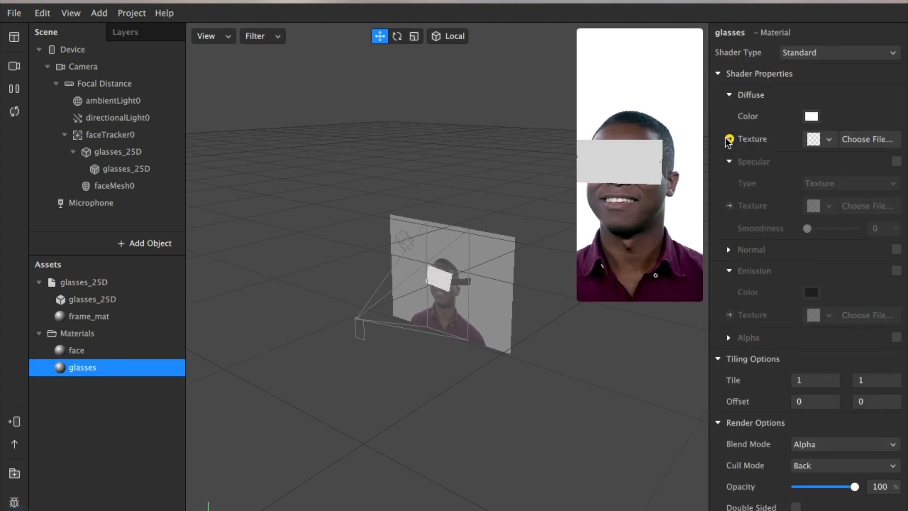
{"action": "left_click", "coordinate": [829, 140]}
{"action": "left_click", "coordinate": [874, 140]}
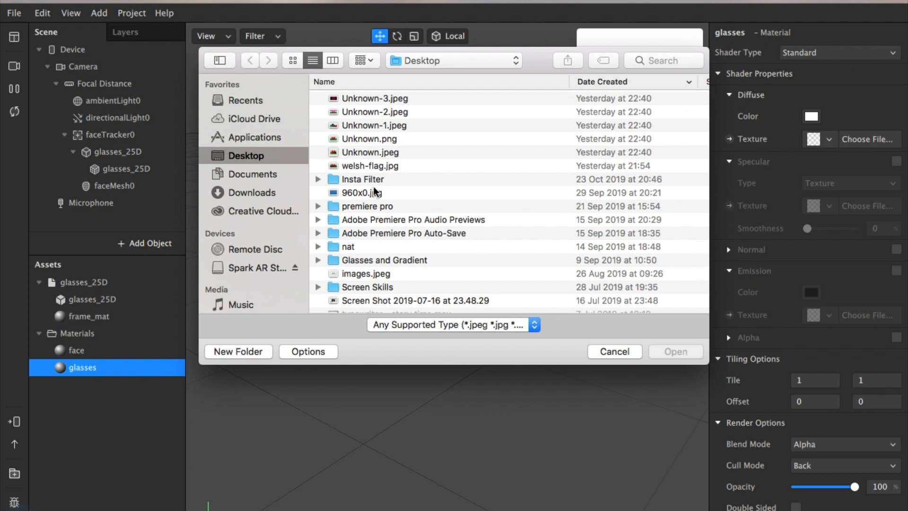
{"action": "left_click", "coordinate": [373, 167]}
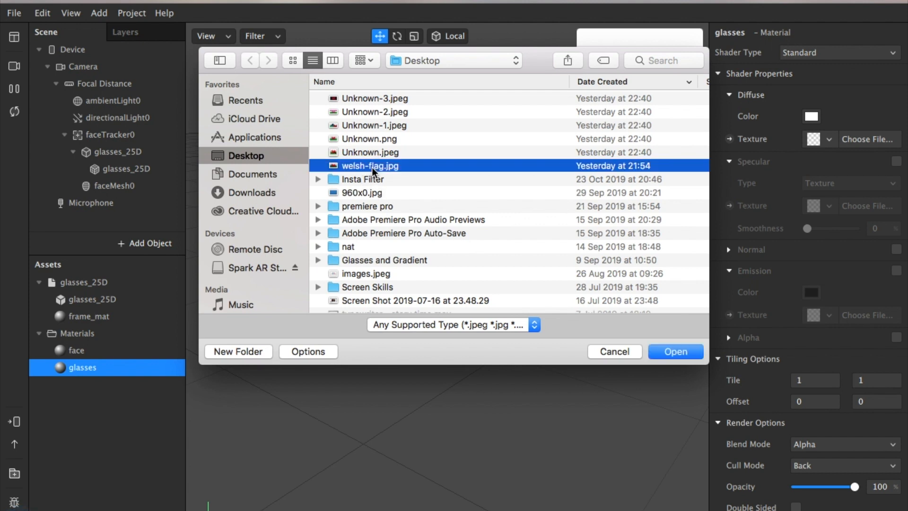
{"action": "left_click", "coordinate": [672, 351]}
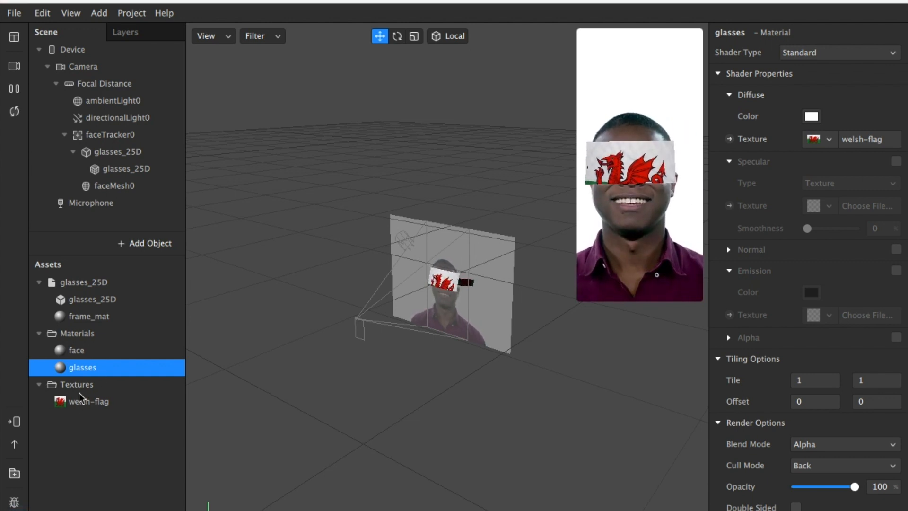
Set the glasses material's shader type to Flat and make it double-sided.
{"action": "left_click", "coordinate": [859, 53]}
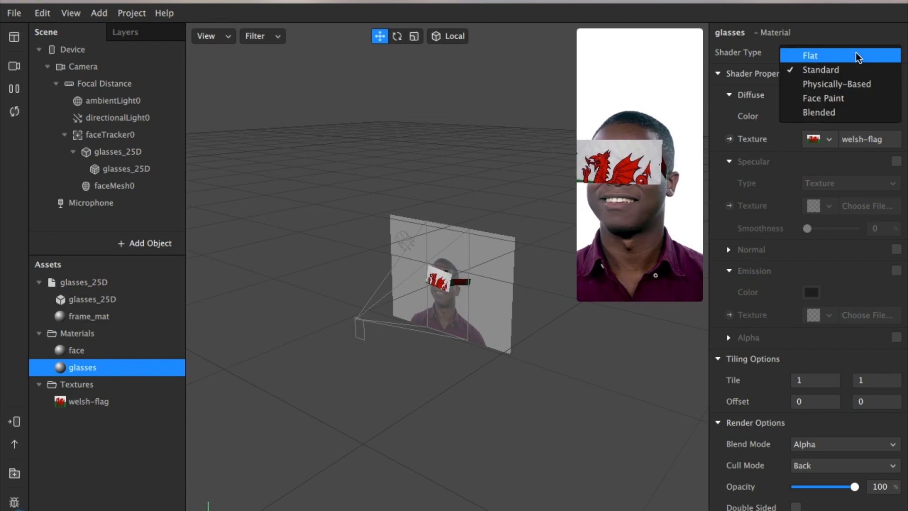
{"action": "left_click", "coordinate": [858, 56]}
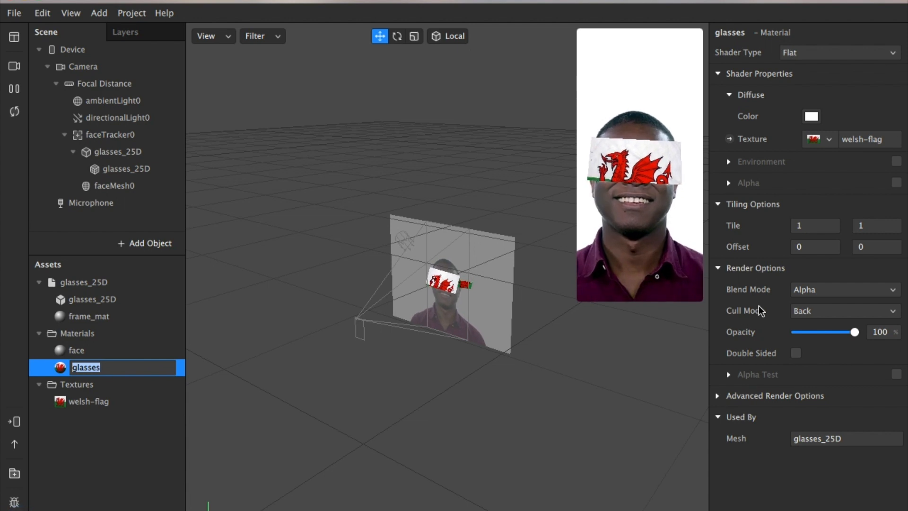
{"action": "left_click", "coordinate": [796, 353]}
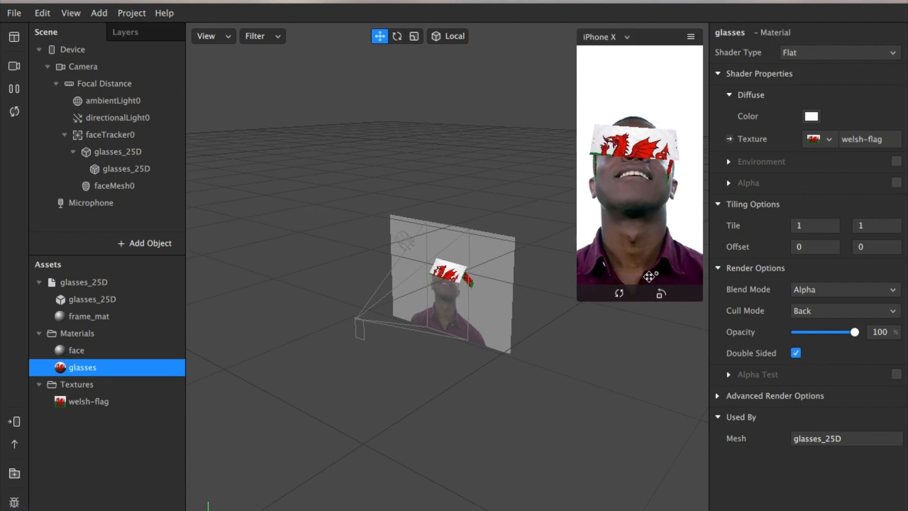
{"action": "left_click", "coordinate": [163, 442]}
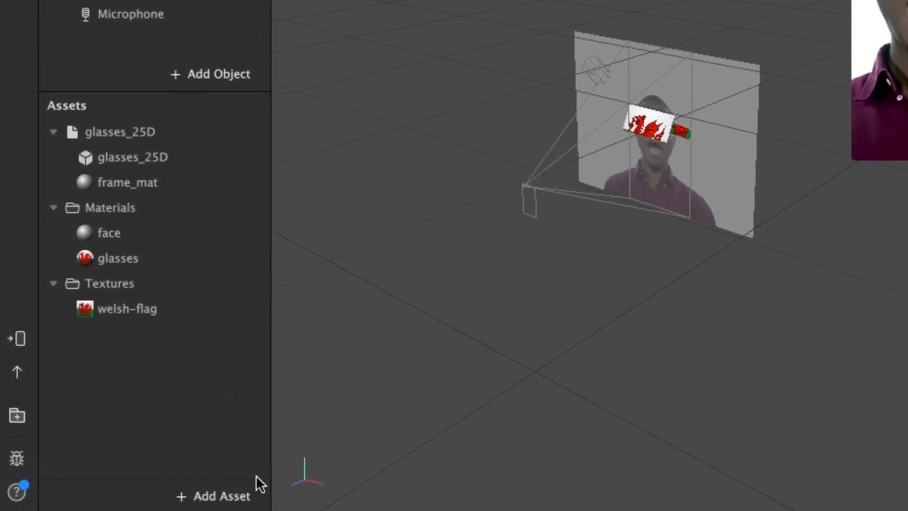
Import Unknown.jpeg from the Desktop as a new texture asset.
{"action": "left_click", "coordinate": [223, 497]}
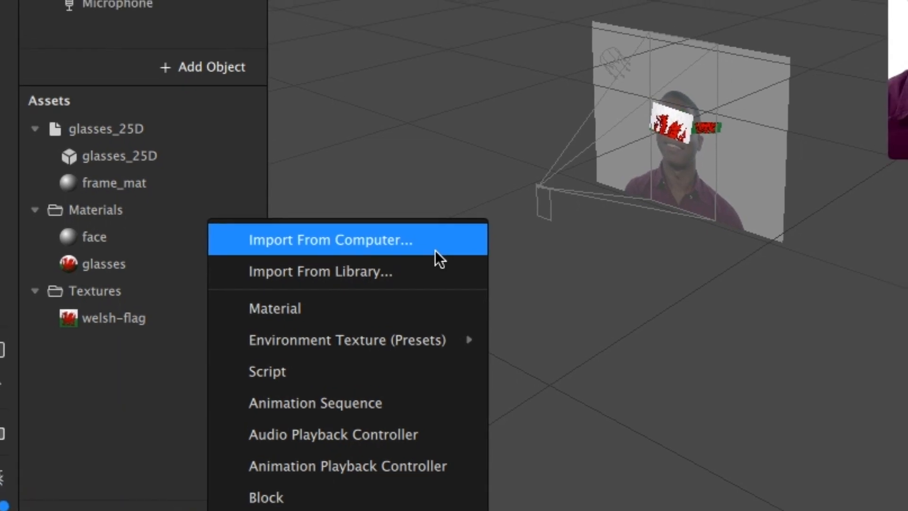
{"action": "left_click", "coordinate": [457, 226]}
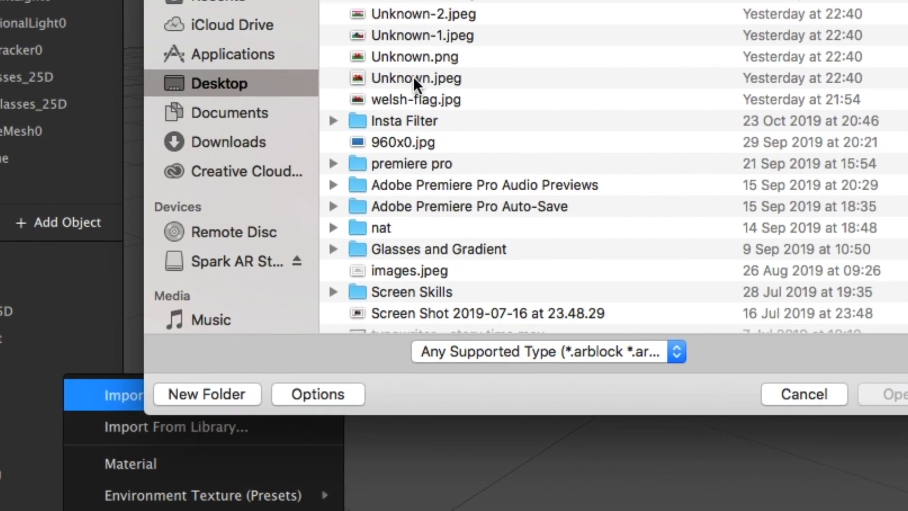
{"action": "left_click", "coordinate": [486, 2]}
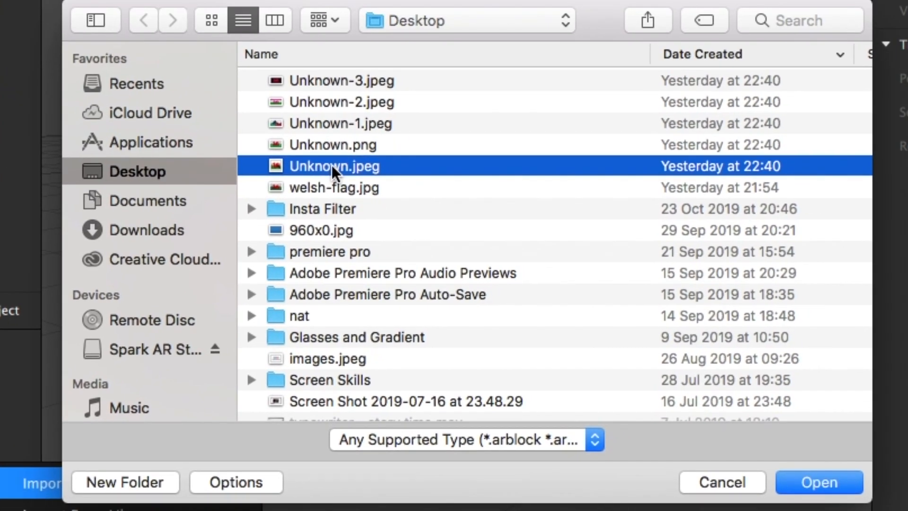
{"action": "key", "text": "shift+Up"}
{"action": "key", "text": "shift+Up"}
{"action": "key", "text": "shift+Up"}
{"action": "key", "text": "shift+Up"}
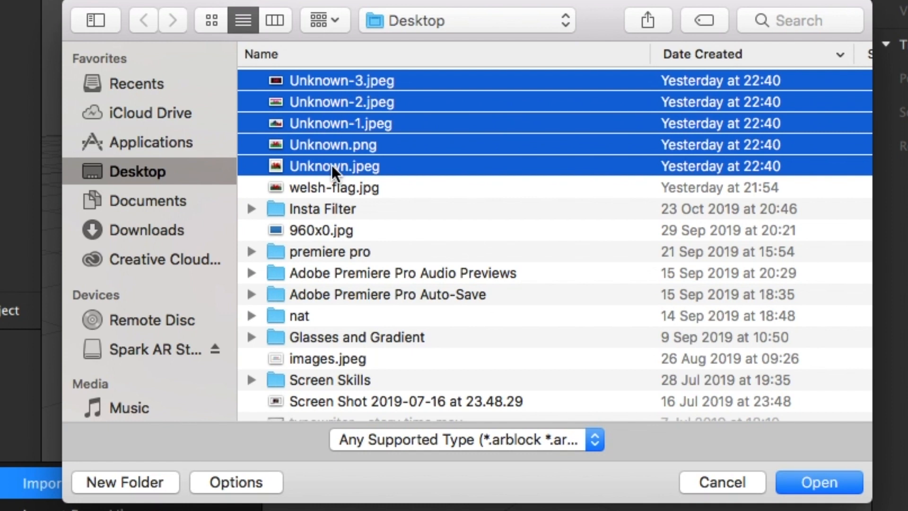
{"action": "key", "text": "Down"}
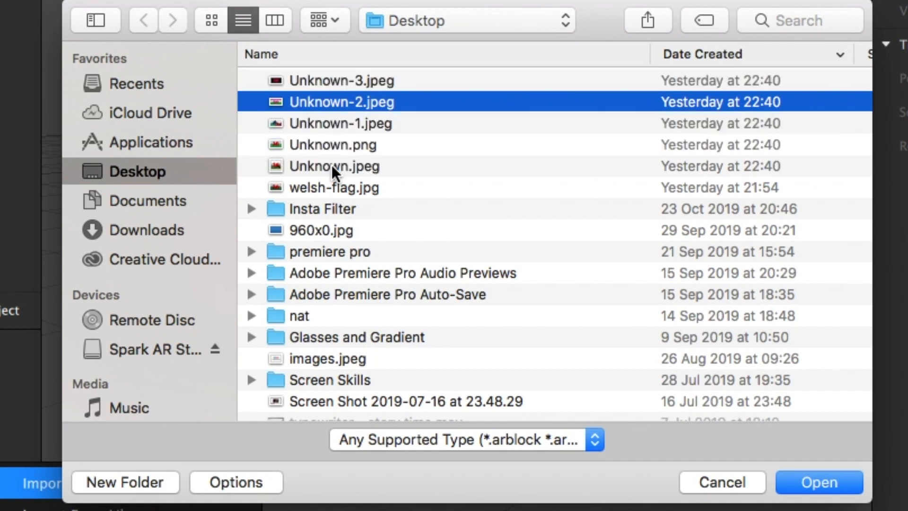
{"action": "key", "text": "Down"}
{"action": "left_click", "coordinate": [331, 164]}
{"action": "double_click", "coordinate": [331, 164]}
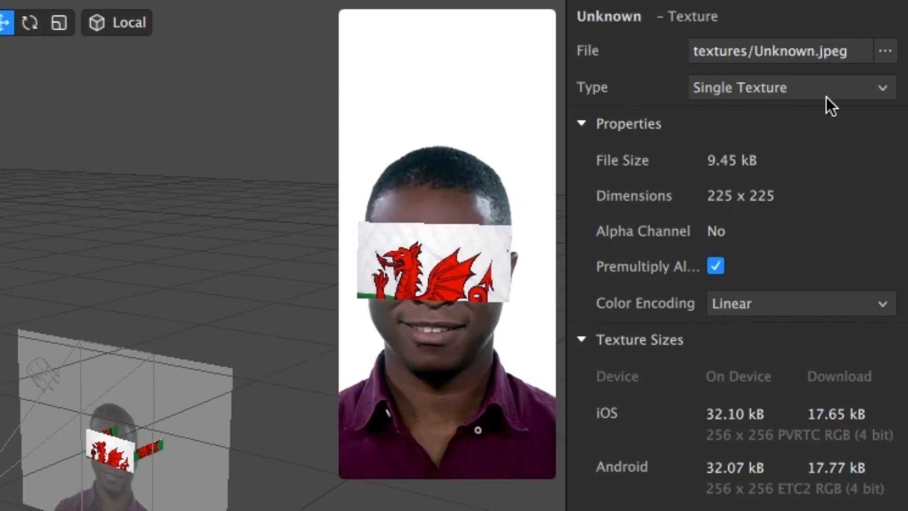
Turn the Unknown texture into a texture sequence using Unknown.png and Unknown-1.jpeg through Unknown-3.jpeg from the Desktop, and rename it Flags.
{"action": "left_click", "coordinate": [827, 98]}
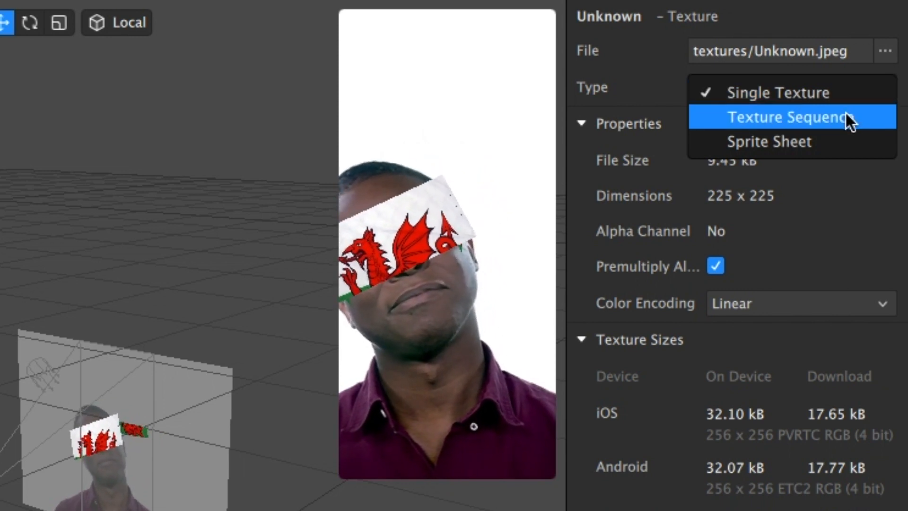
{"action": "left_click", "coordinate": [846, 112]}
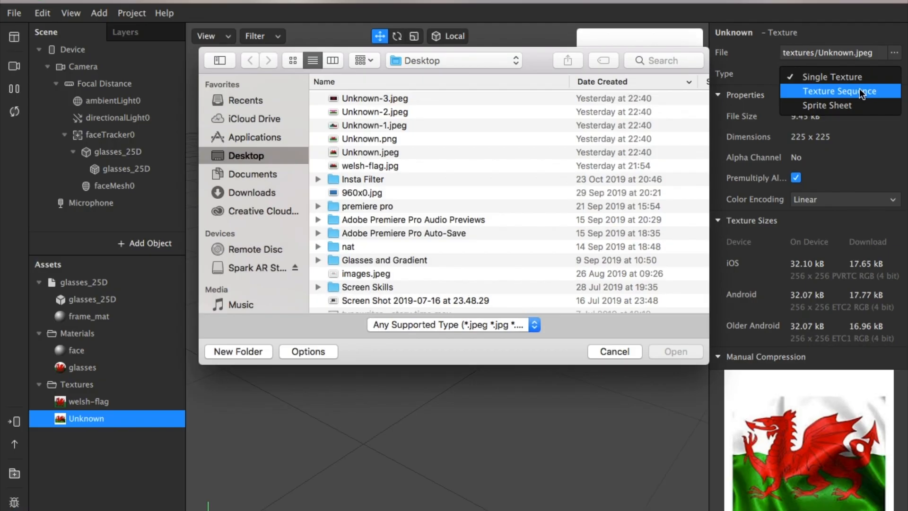
{"action": "left_click", "coordinate": [370, 139]}
{"action": "key", "text": "shift+Up"}
{"action": "key", "text": "shift+Up"}
{"action": "key", "text": "shift+Up"}
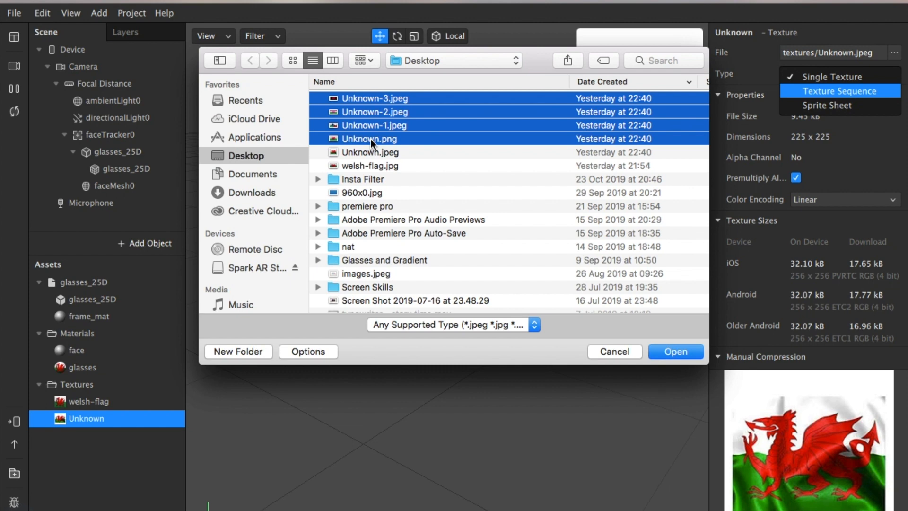
{"action": "key", "text": "Return"}
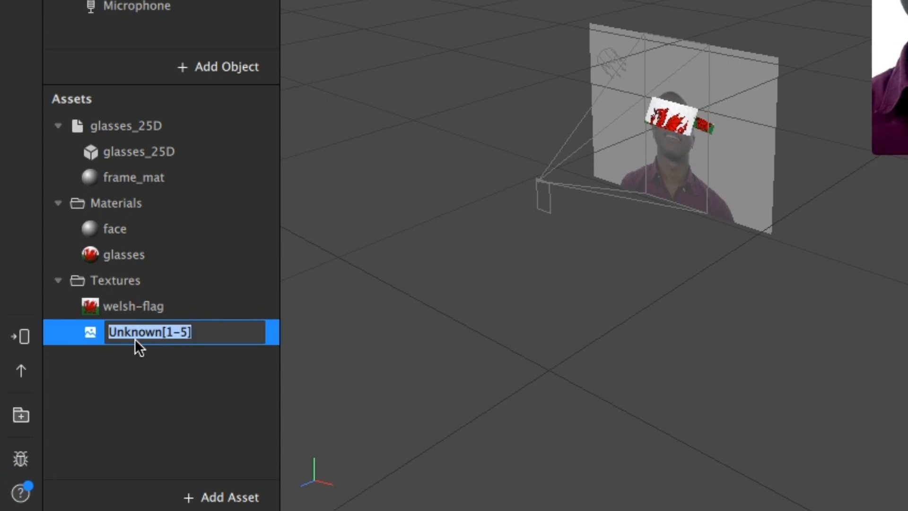
{"action": "type", "text": "Flags"}
{"action": "left_click", "coordinate": [239, 411]}
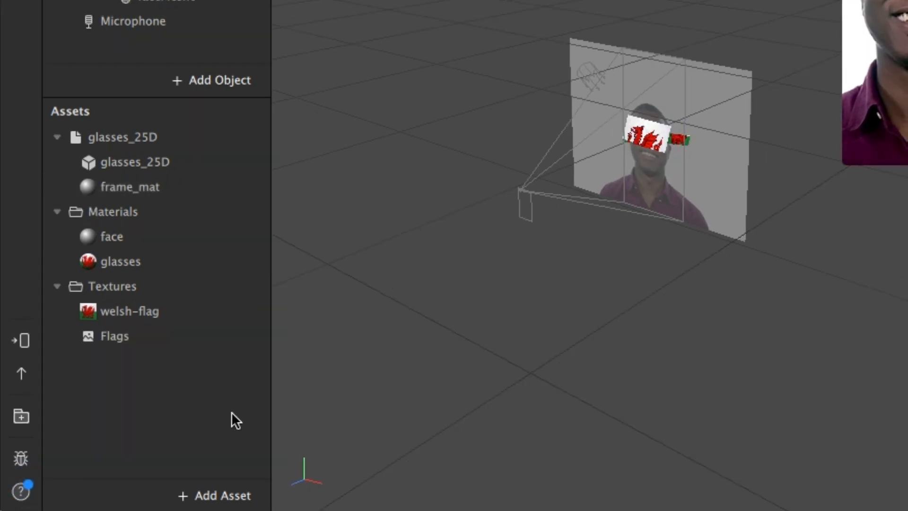
Add an animation sequence asset and assign the Flags texture sequence to it.
{"action": "left_click", "coordinate": [233, 494]}
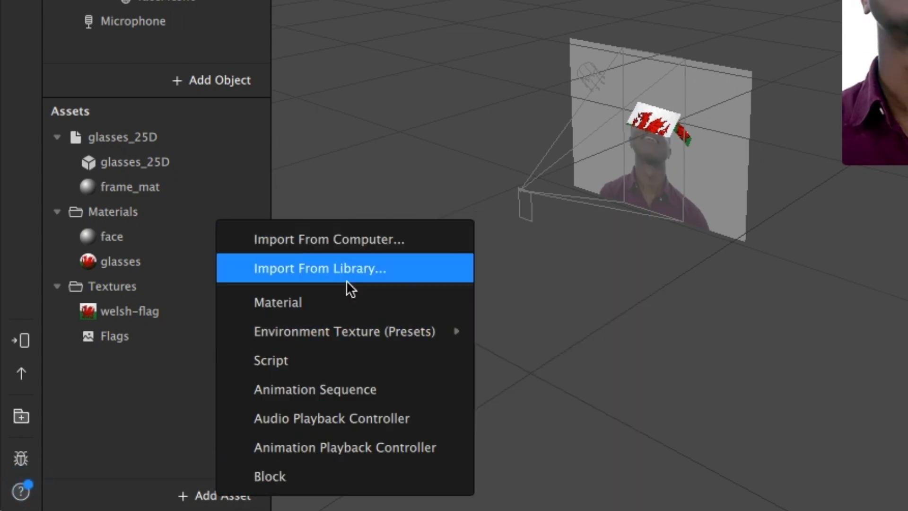
{"action": "mouse_move", "coordinate": [354, 338]}
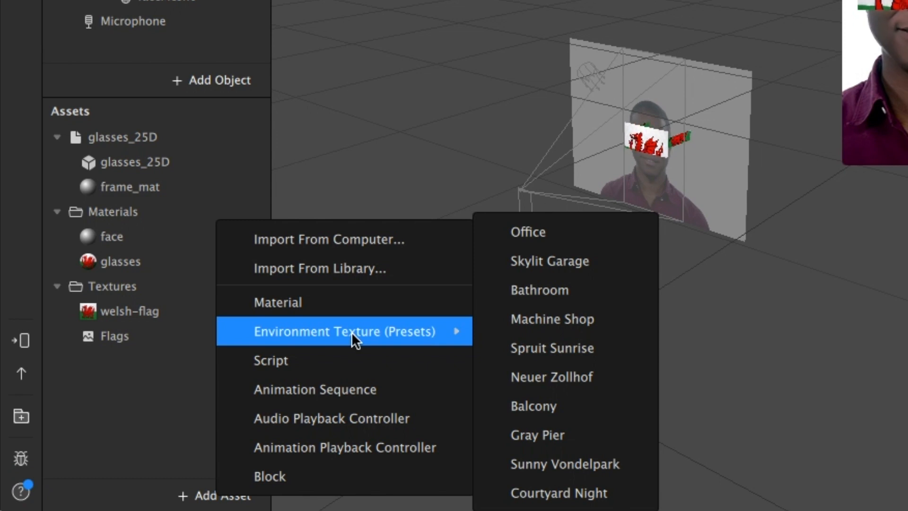
{"action": "left_click", "coordinate": [406, 385]}
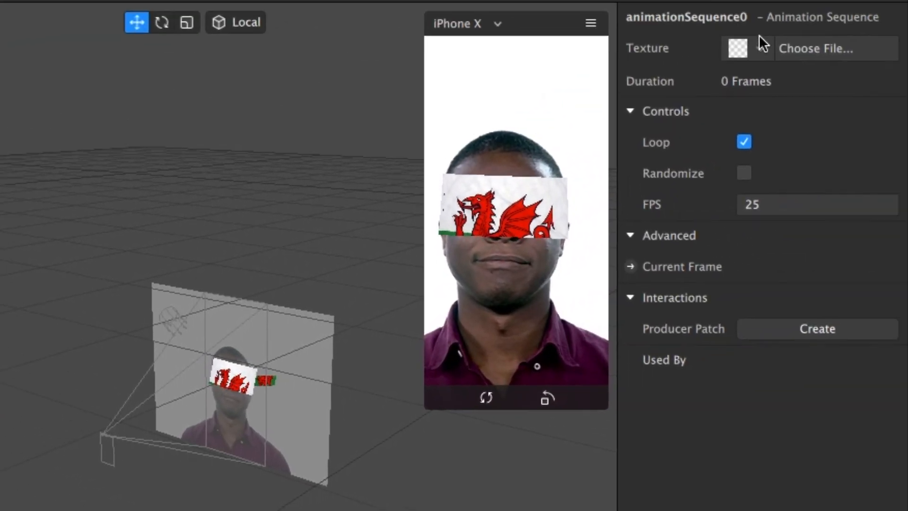
{"action": "left_click", "coordinate": [762, 47]}
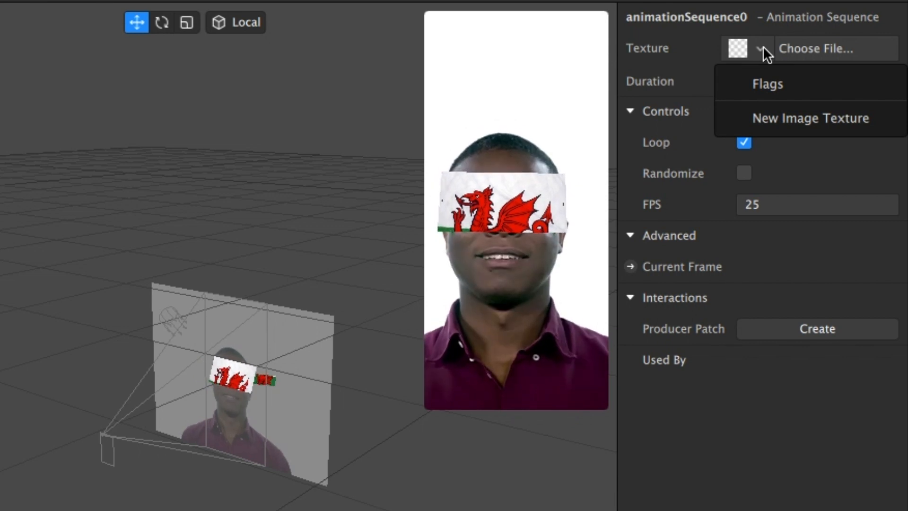
{"action": "left_click", "coordinate": [775, 80]}
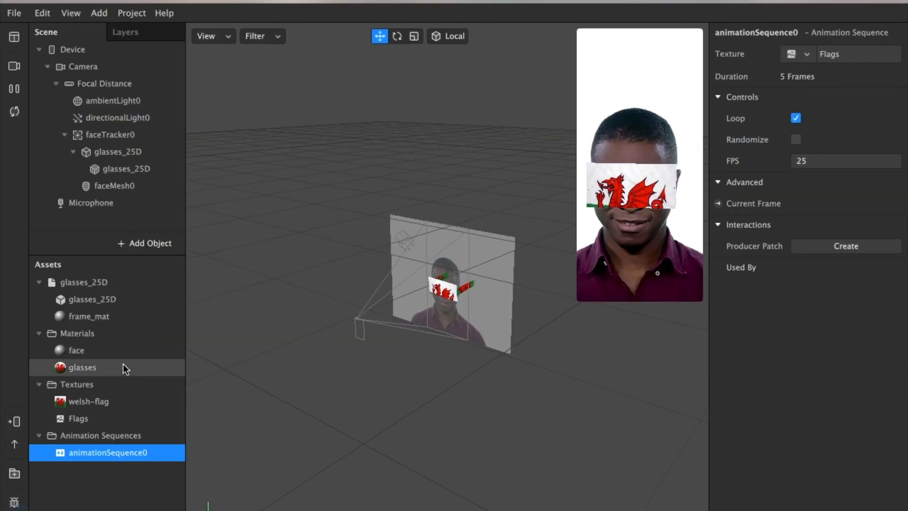
Replace the glasses material's diffuse texture with animationSequence0.
{"action": "left_click", "coordinate": [124, 368]}
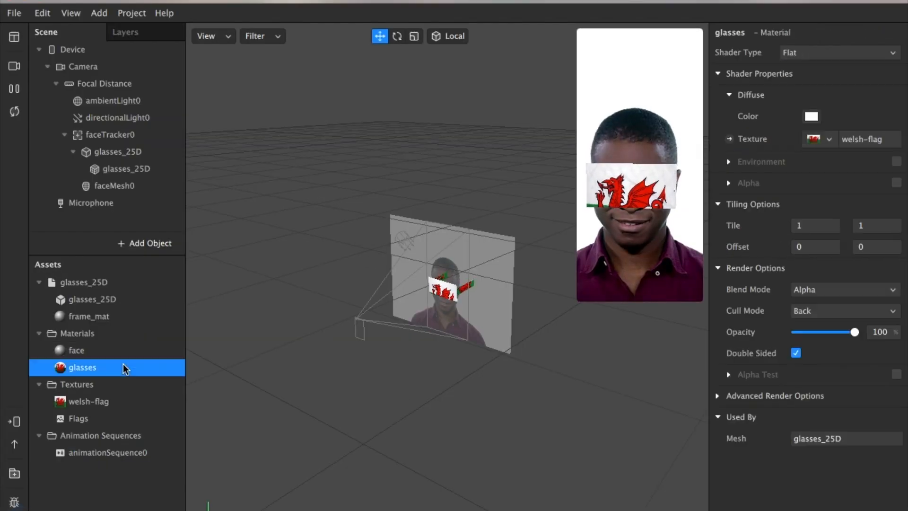
{"action": "left_click", "coordinate": [829, 140]}
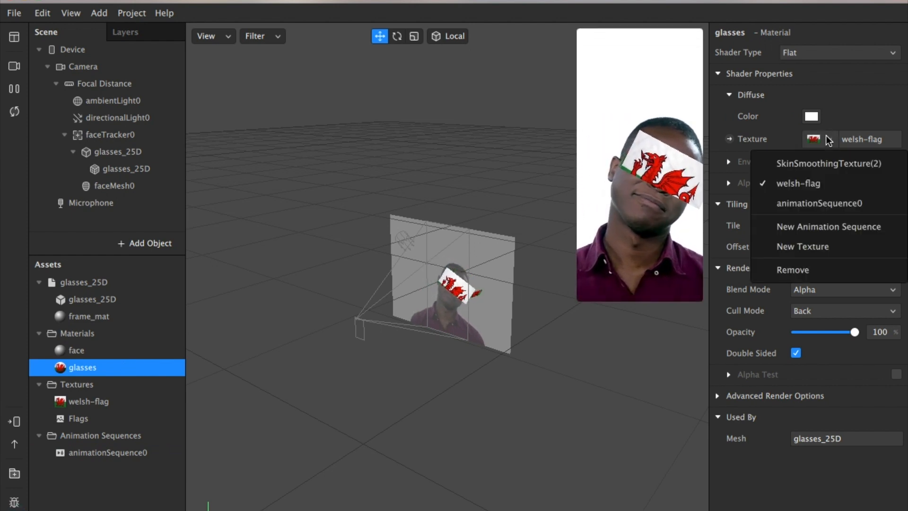
{"action": "left_click", "coordinate": [831, 203]}
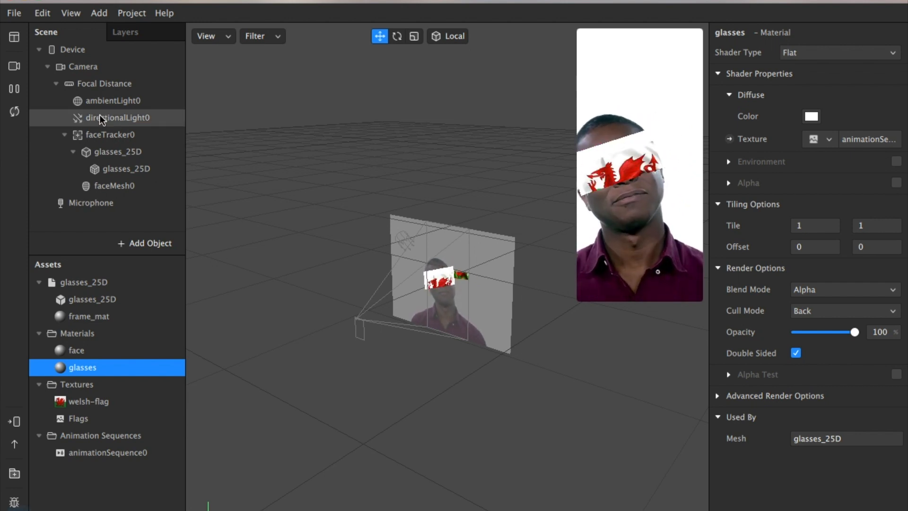
Show the Patch Editor and add patches for animationSequence0's Current Frame and the glasses_25D mesh, leaving space between them.
{"action": "left_click", "coordinate": [82, 18]}
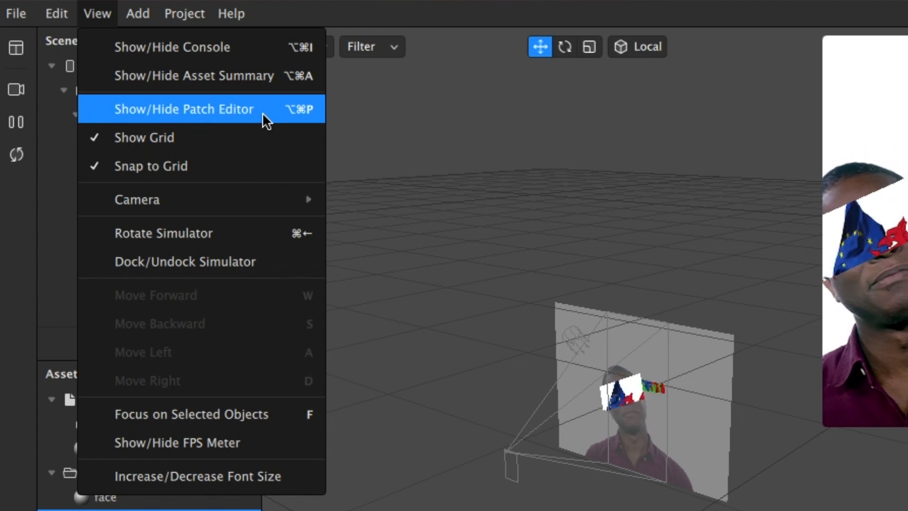
{"action": "left_click", "coordinate": [262, 112]}
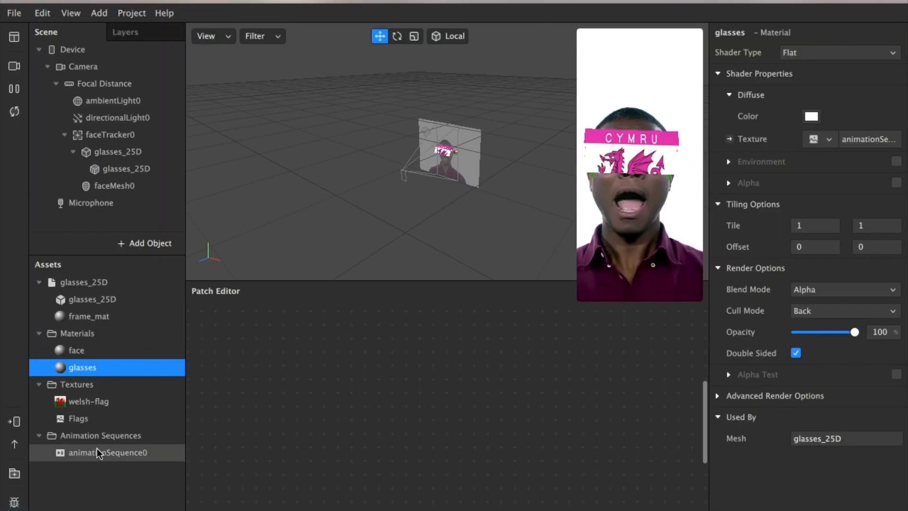
{"action": "left_click", "coordinate": [152, 452]}
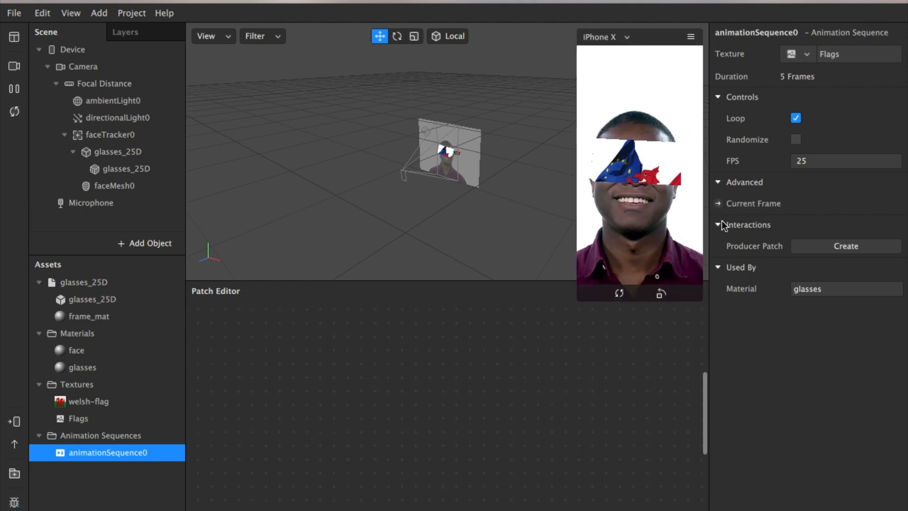
{"action": "left_click", "coordinate": [718, 203]}
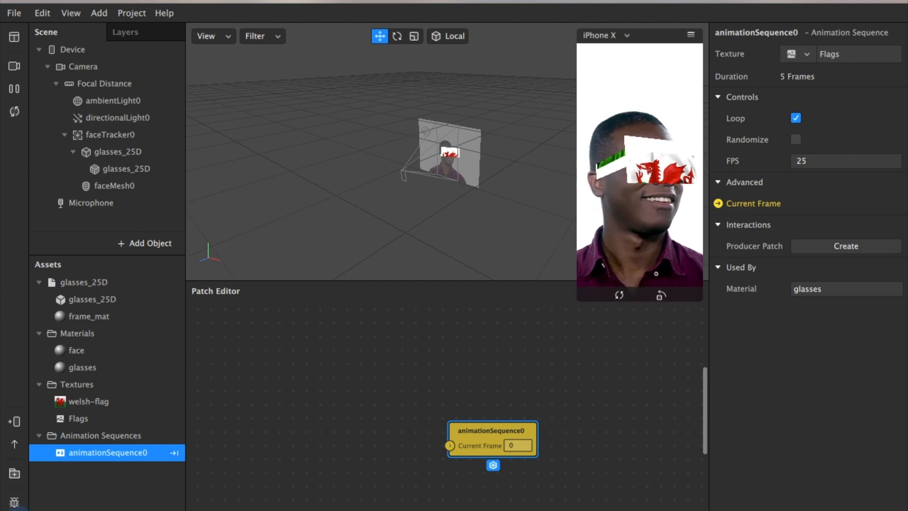
{"action": "left_click_drag", "start_coordinate": [492, 423], "coordinate": [578, 378]}
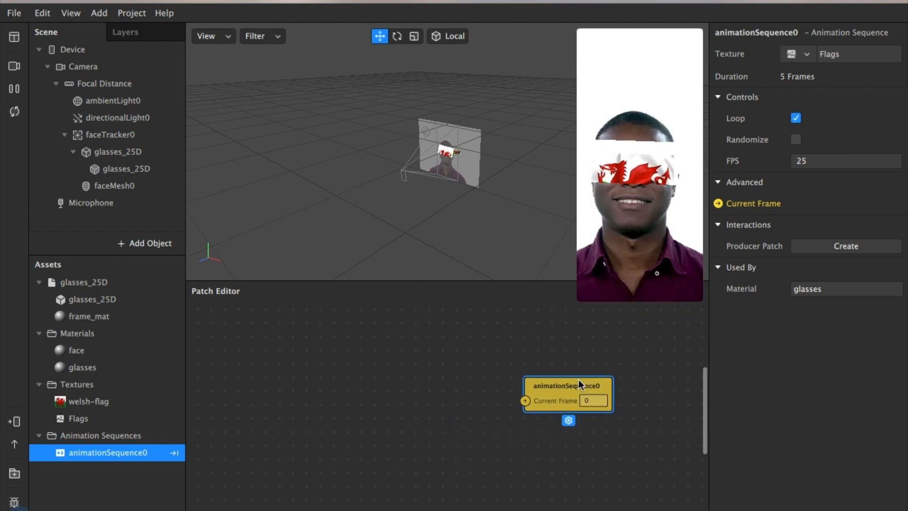
{"action": "left_click_drag", "start_coordinate": [111, 168], "coordinate": [282, 391]}
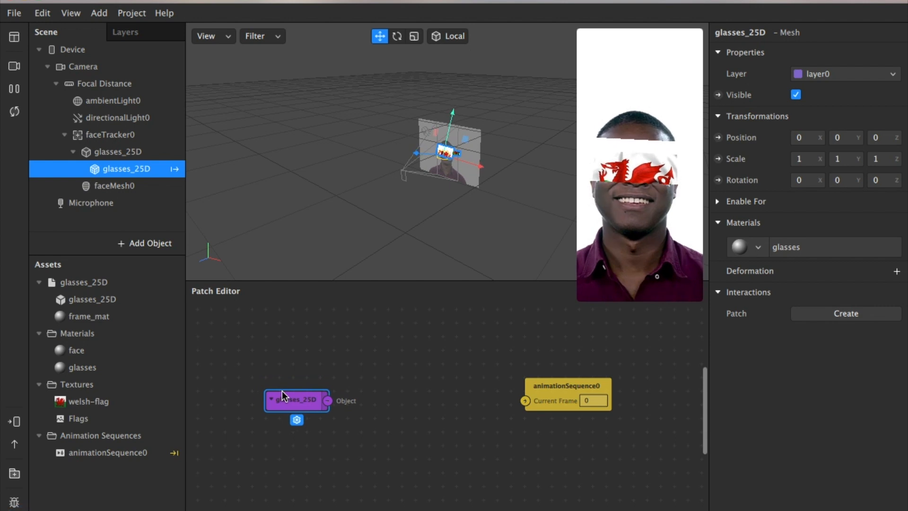
Insert an Object Tap patch between the two patches and connect the glasses_25D patch to its Object input.
{"action": "left_click", "coordinate": [432, 390]}
{"action": "key", "text": "Tab"}
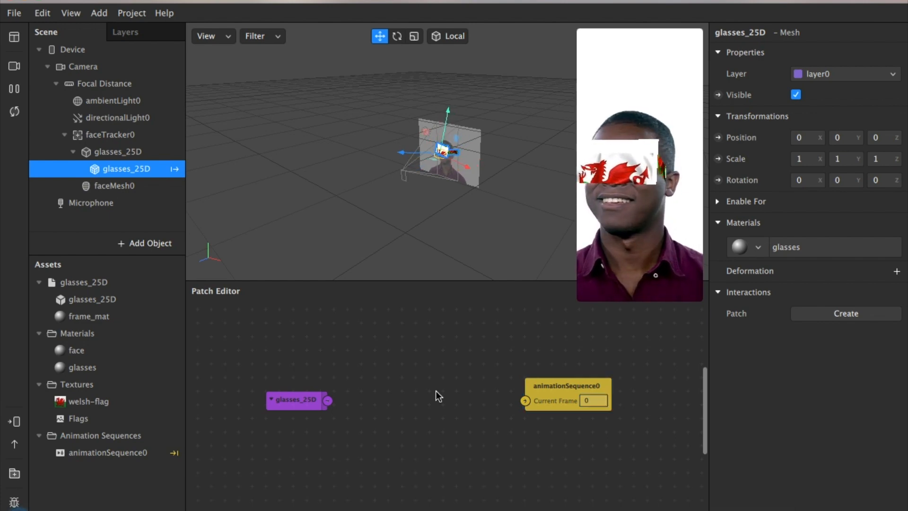
{"action": "double_click", "coordinate": [438, 394]}
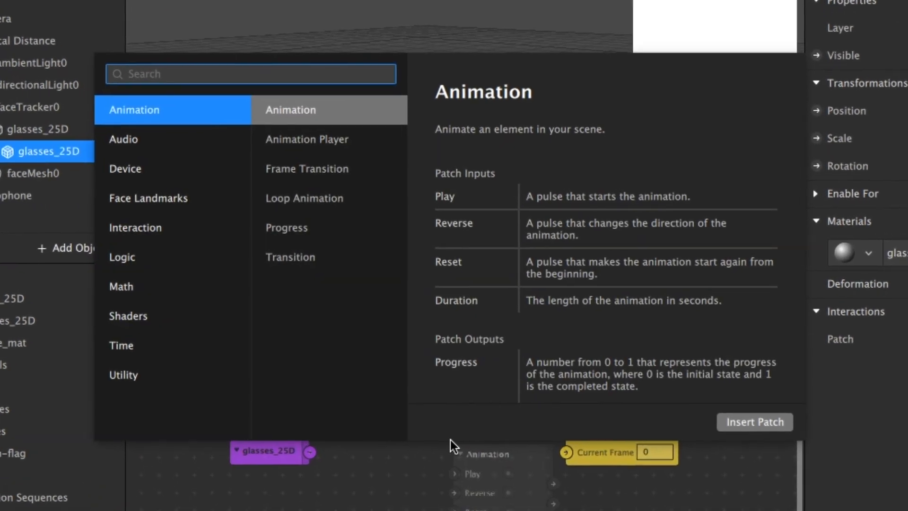
{"action": "type", "text": "tap"}
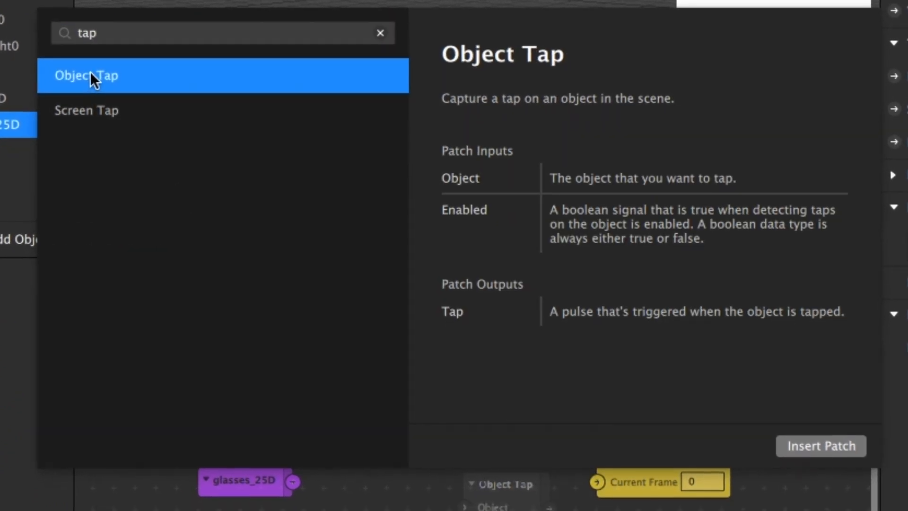
{"action": "double_click", "coordinate": [90, 75]}
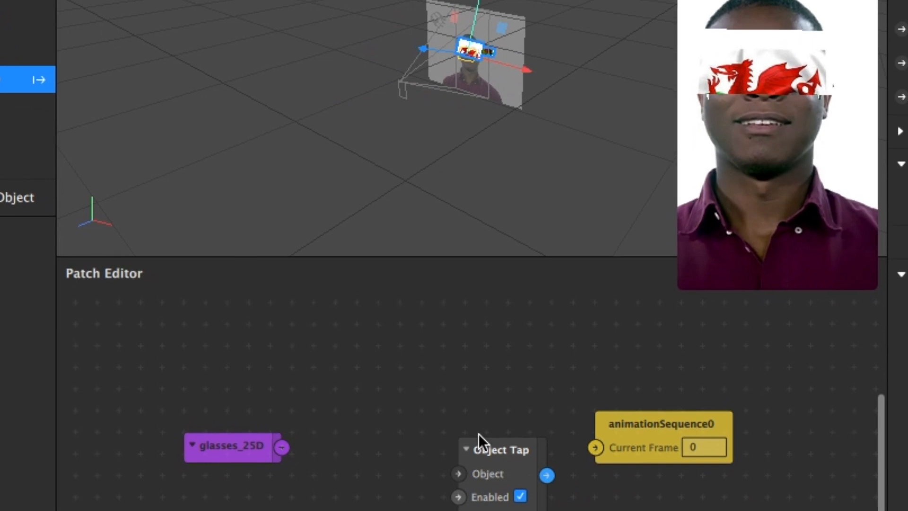
{"action": "left_click_drag", "start_coordinate": [501, 492], "coordinate": [437, 455]}
{"action": "left_click_drag", "start_coordinate": [425, 387], "coordinate": [393, 387]}
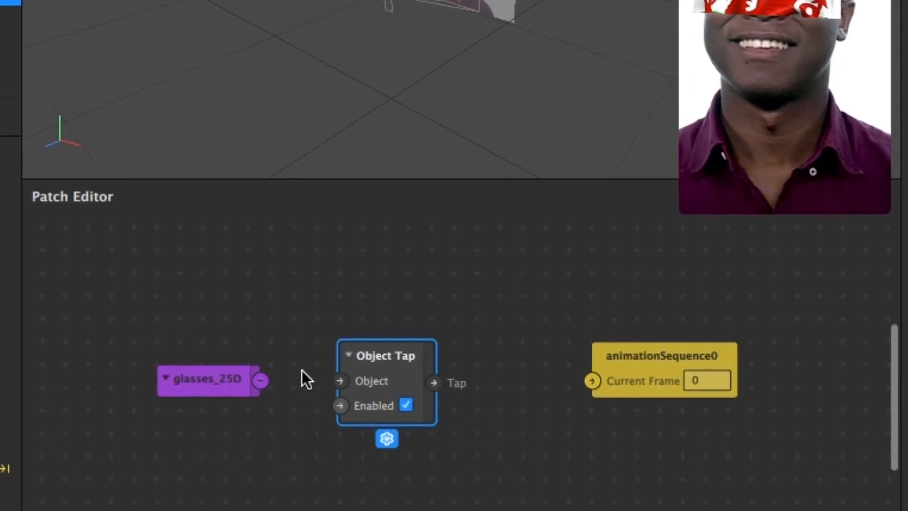
{"action": "left_click_drag", "start_coordinate": [258, 359], "coordinate": [336, 357]}
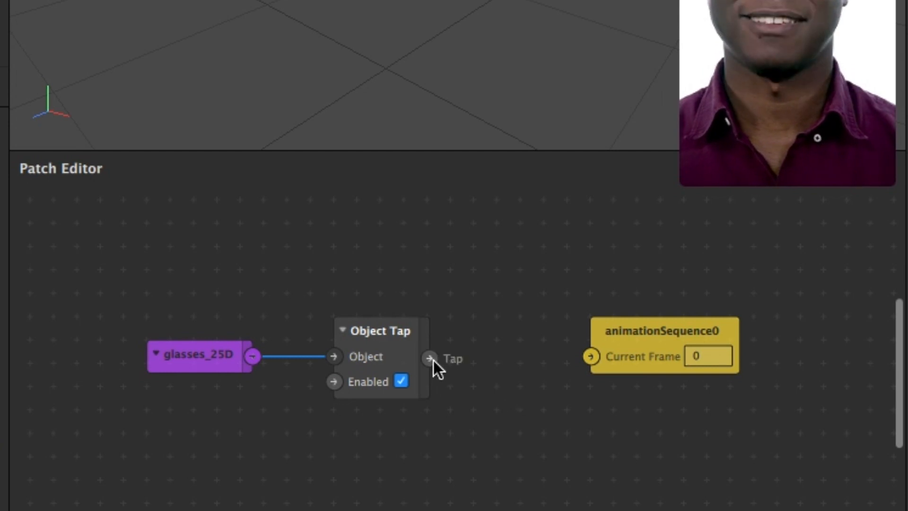
Insert a Counter patch, connecting Object Tap's output to Increase and the counter's output to animationSequence0's Current Frame.
{"action": "left_click_drag", "start_coordinate": [429, 358], "coordinate": [591, 359]}
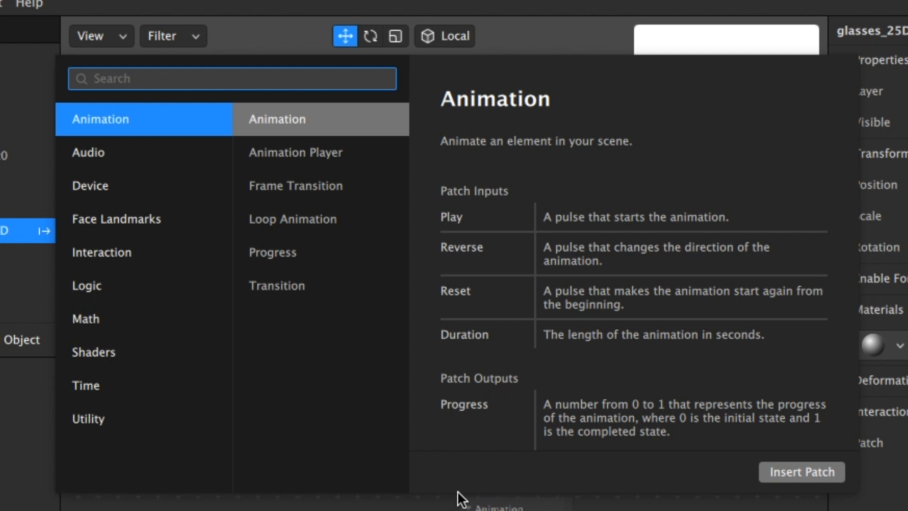
{"action": "type", "text": "count"}
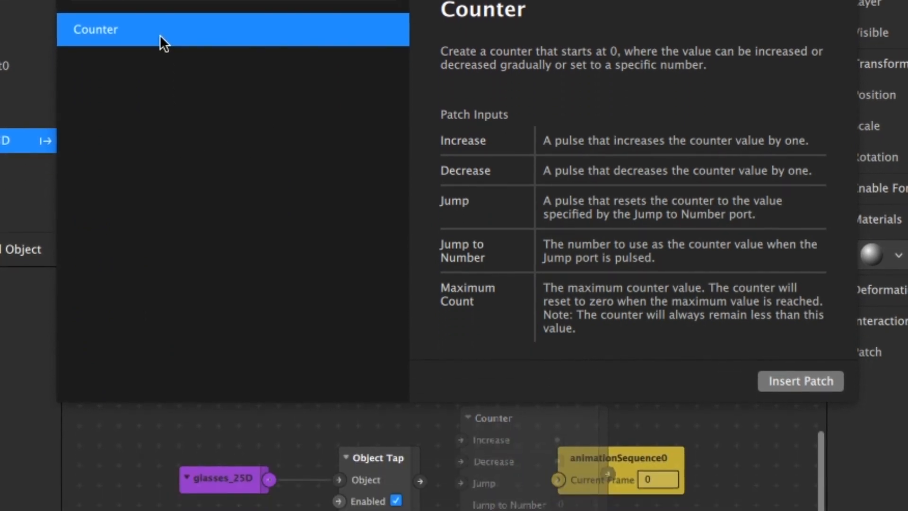
{"action": "double_click", "coordinate": [163, 127]}
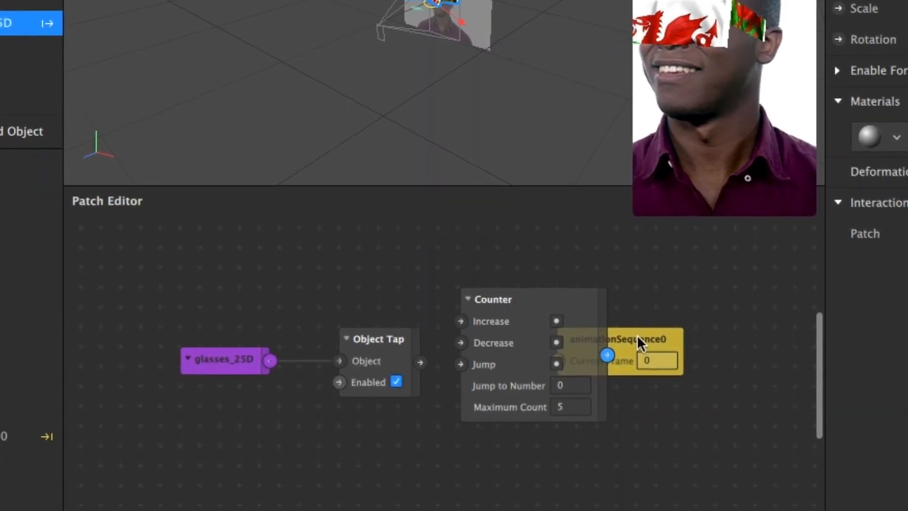
{"action": "left_click_drag", "start_coordinate": [625, 332], "coordinate": [740, 336]}
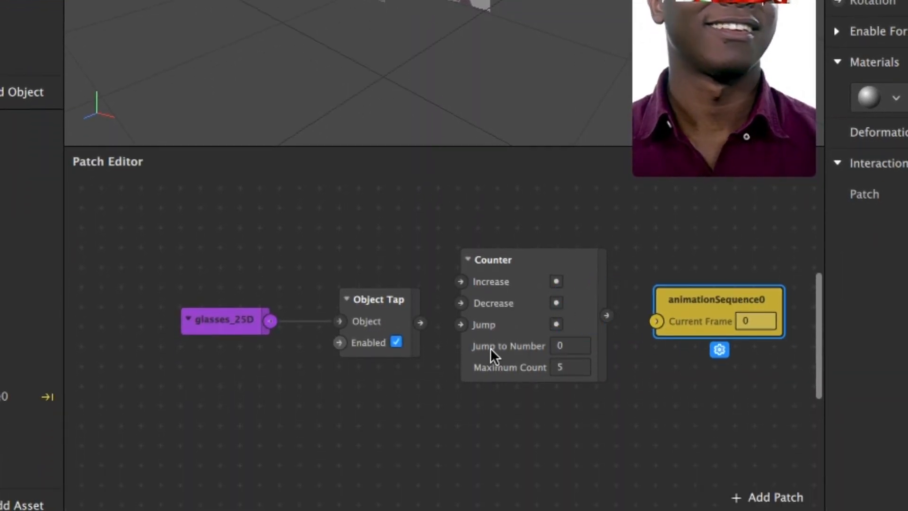
{"action": "left_click_drag", "start_coordinate": [420, 323], "coordinate": [460, 282]}
{"action": "left_click_drag", "start_coordinate": [607, 315], "coordinate": [657, 321]}
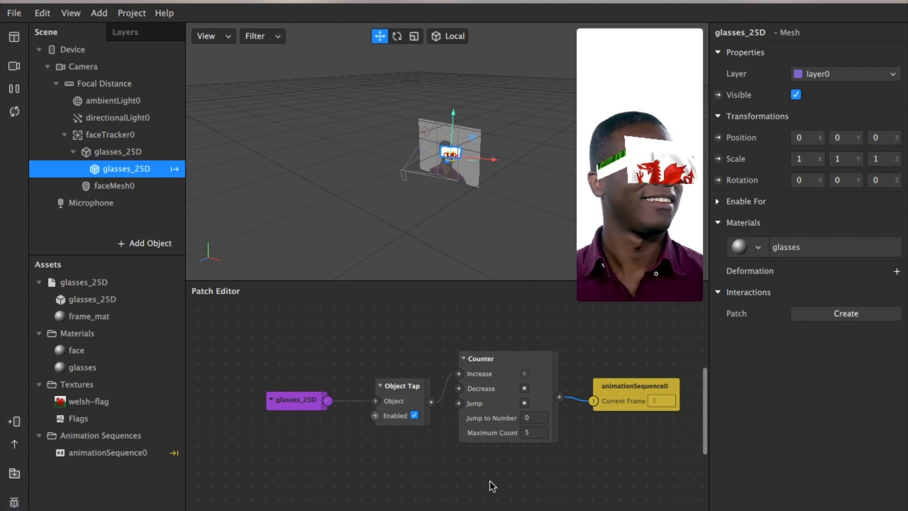
Switch the simulator to Simulate Touch.
{"action": "mouse_move", "coordinate": [689, 223]}
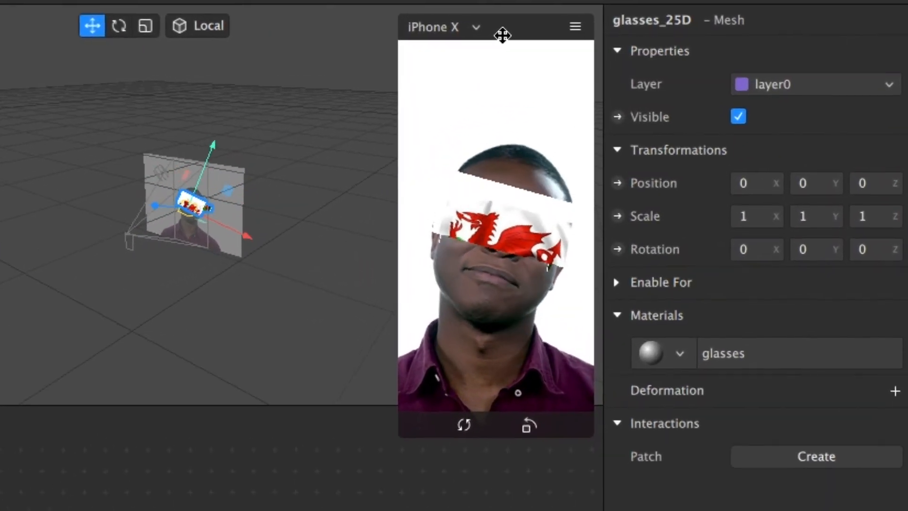
{"action": "left_click", "coordinate": [576, 26]}
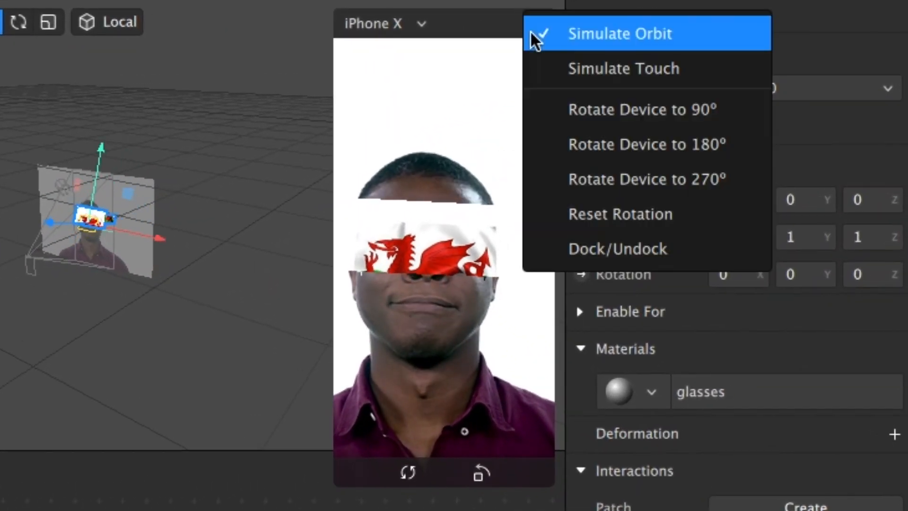
{"action": "left_click", "coordinate": [659, 76]}
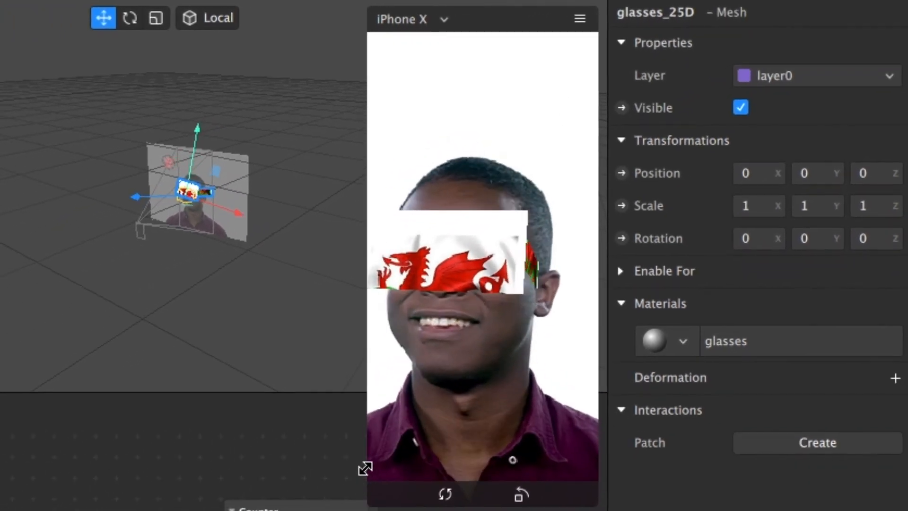
Enlarge the simulator preview and test the flag switching by tapping the glasses on the face.
{"action": "left_click_drag", "start_coordinate": [365, 468], "coordinate": [320, 510]}
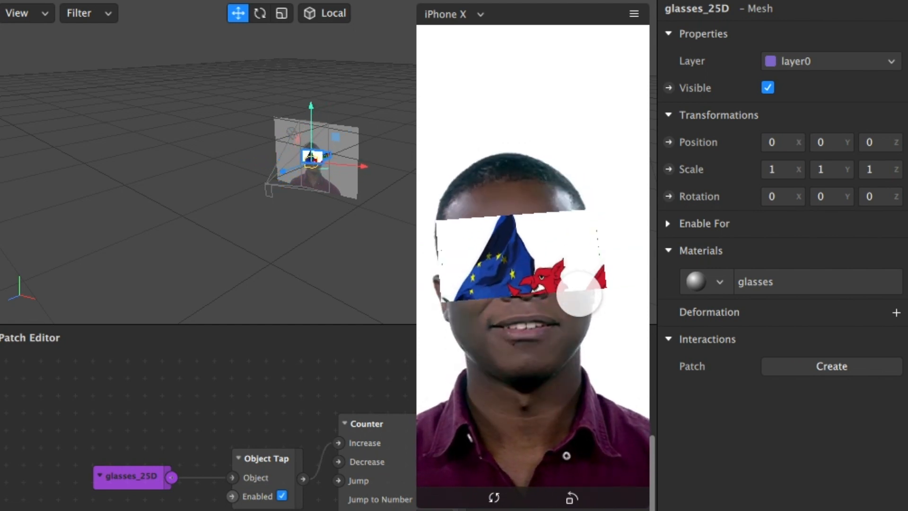
{"action": "left_click", "coordinate": [549, 225]}
{"action": "left_click", "coordinate": [600, 266]}
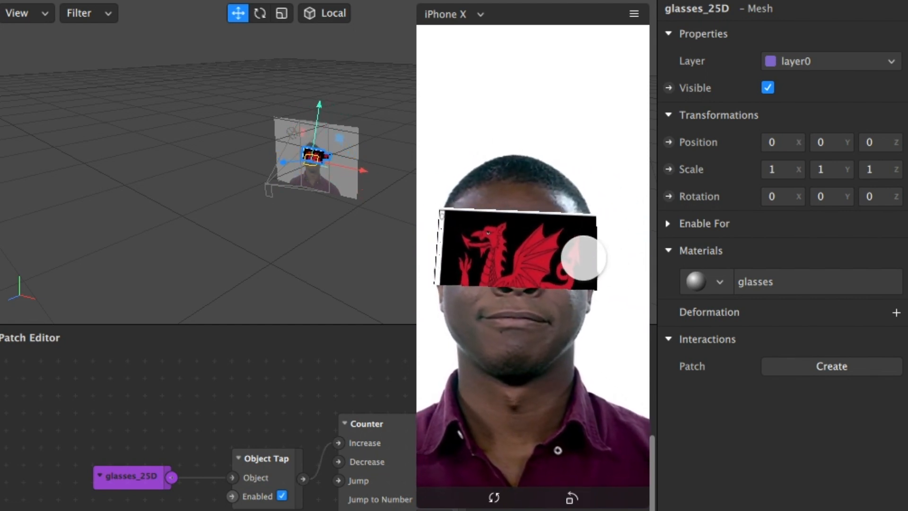
Tap the glasses in the simulator to test more flag changes, and shrink the preview until the patch graph is uncovered.
{"action": "left_click", "coordinate": [584, 259]}
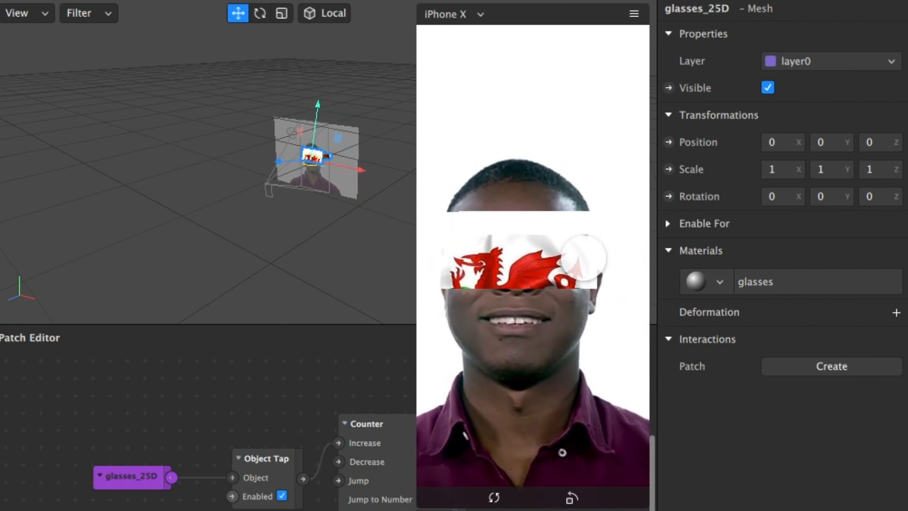
{"action": "left_click", "coordinate": [584, 258]}
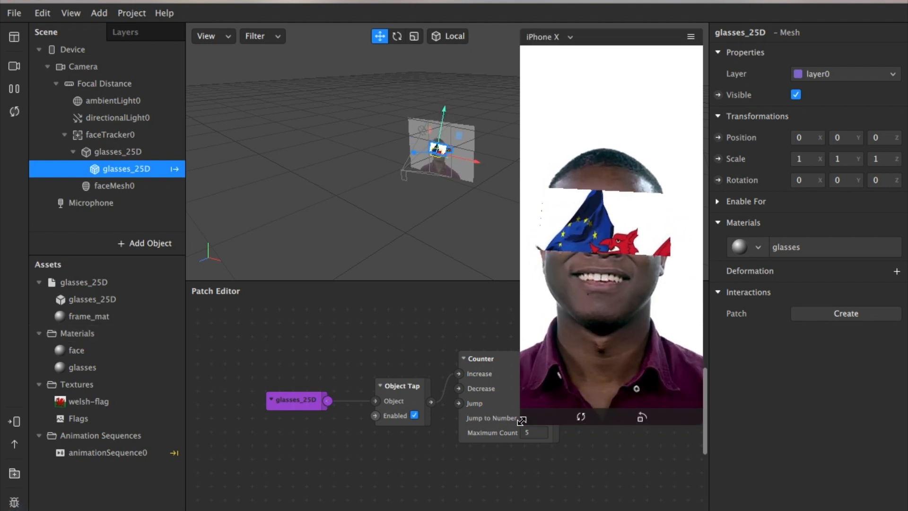
{"action": "left_click_drag", "start_coordinate": [521, 420], "coordinate": [490, 393]}
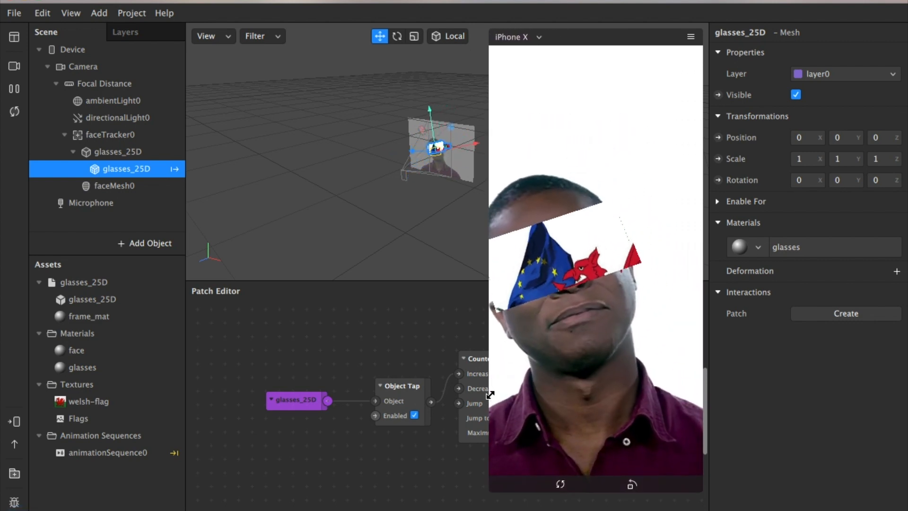
{"action": "left_click_drag", "start_coordinate": [490, 394], "coordinate": [577, 222]}
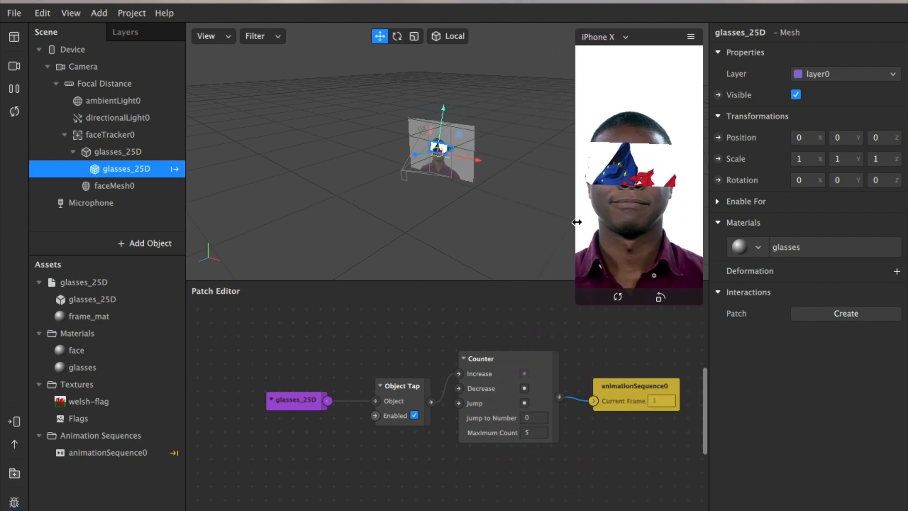
Add a second Face Mesh under faceTracker0 and move it above the glasses_25D object in the hierarchy.
{"action": "left_click", "coordinate": [130, 136]}
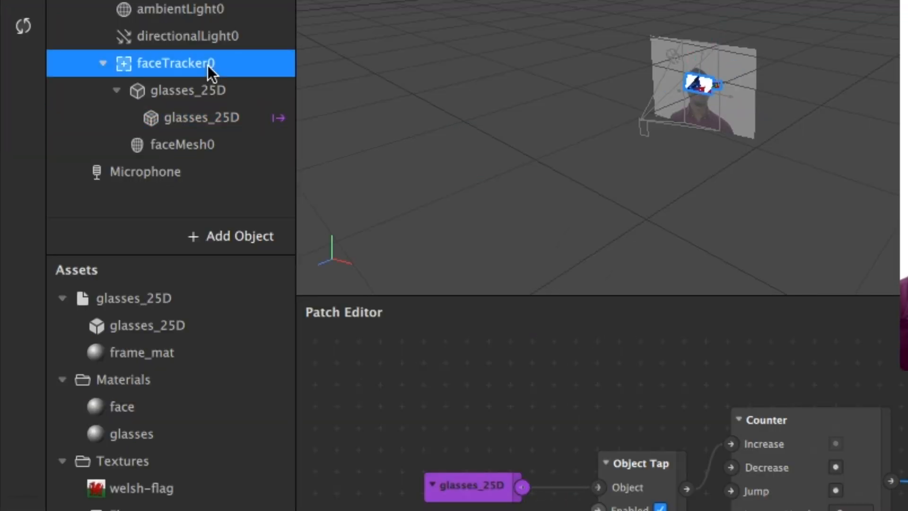
{"action": "right_click", "coordinate": [208, 64]}
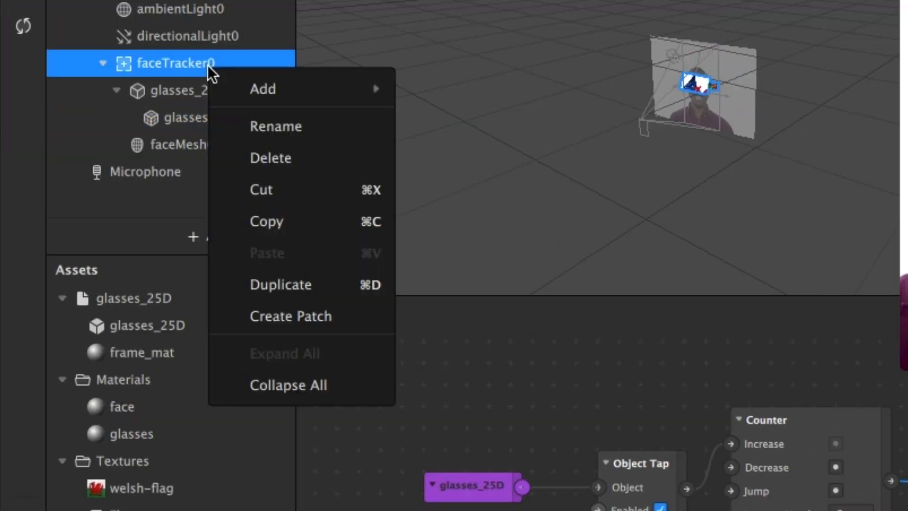
{"action": "mouse_move", "coordinate": [293, 85]}
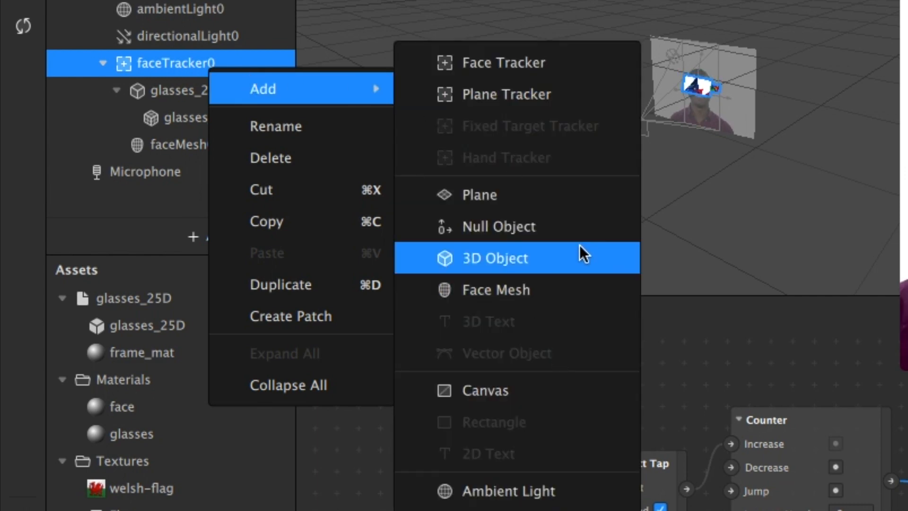
{"action": "left_click", "coordinate": [542, 291]}
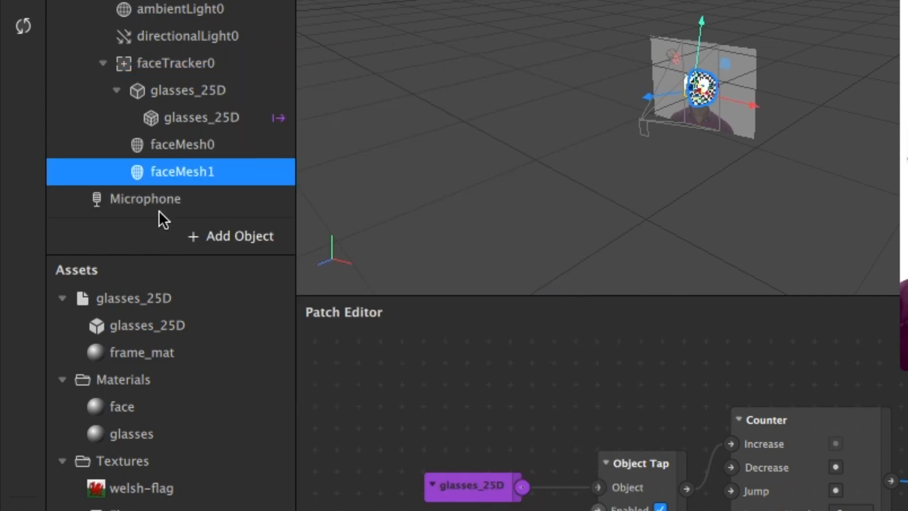
{"action": "left_click_drag", "start_coordinate": [180, 167], "coordinate": [180, 73]}
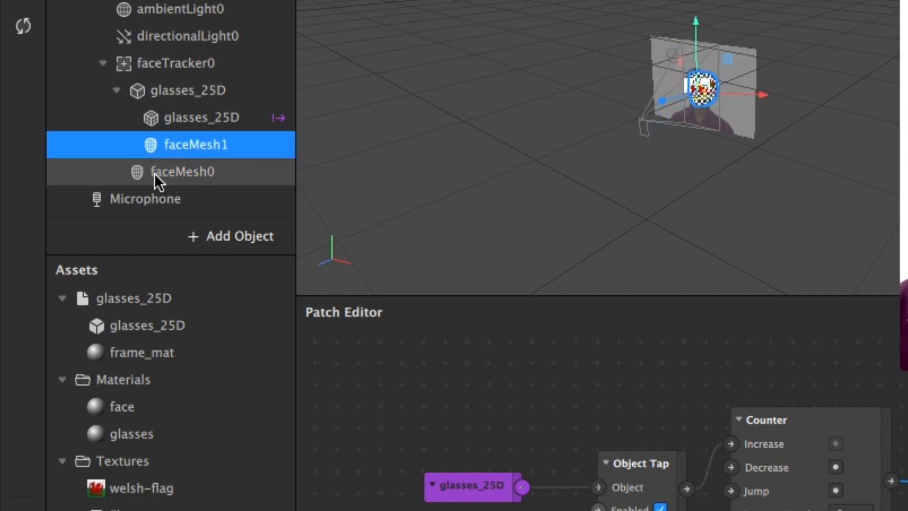
{"action": "left_click_drag", "start_coordinate": [165, 146], "coordinate": [165, 72]}
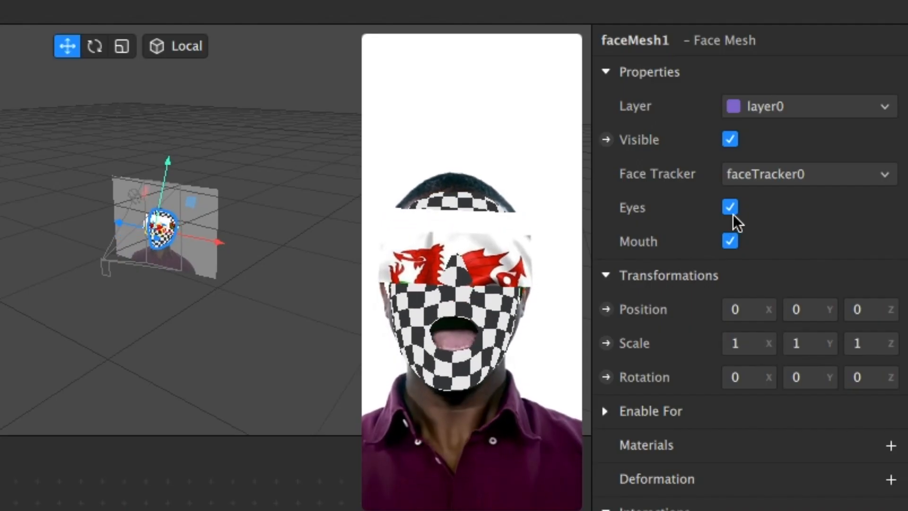
Turn off Eyes and Mouth for the new face mesh and assign it a newly created material.
{"action": "left_click", "coordinate": [731, 210]}
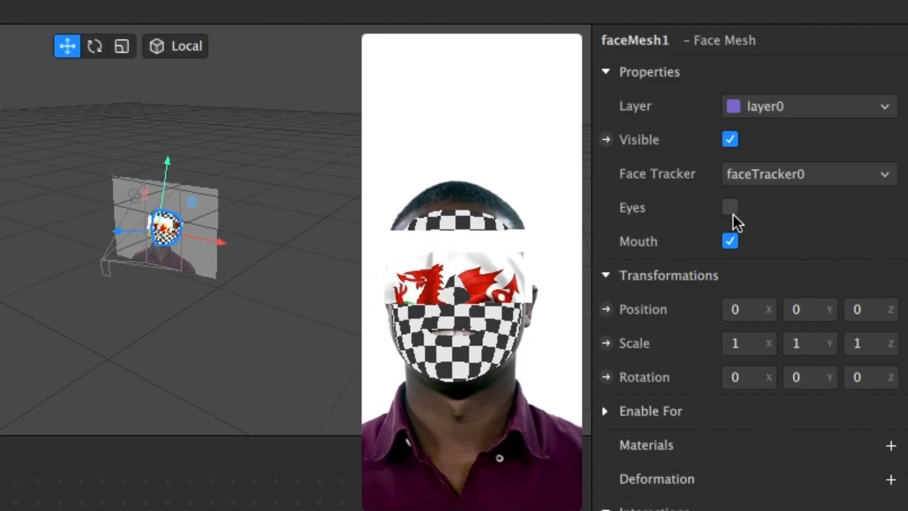
{"action": "left_click", "coordinate": [730, 242]}
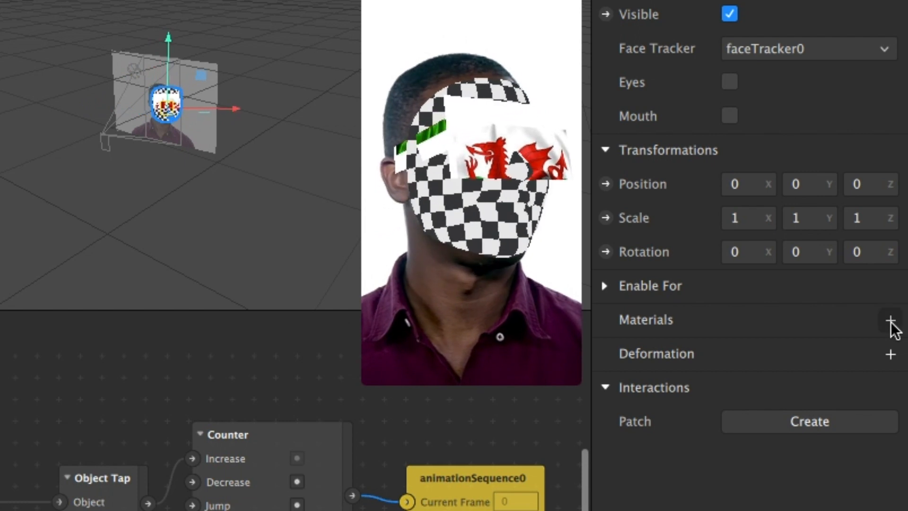
{"action": "left_click", "coordinate": [890, 322]}
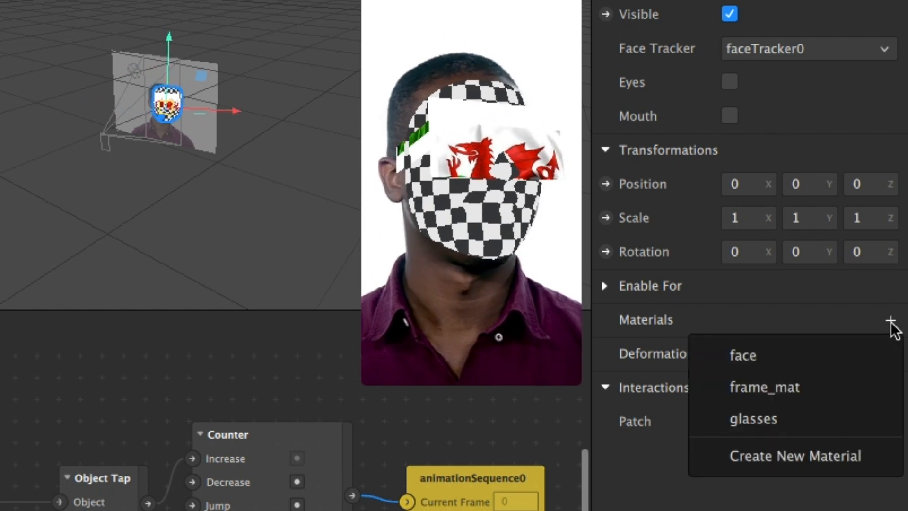
{"action": "left_click", "coordinate": [827, 455]}
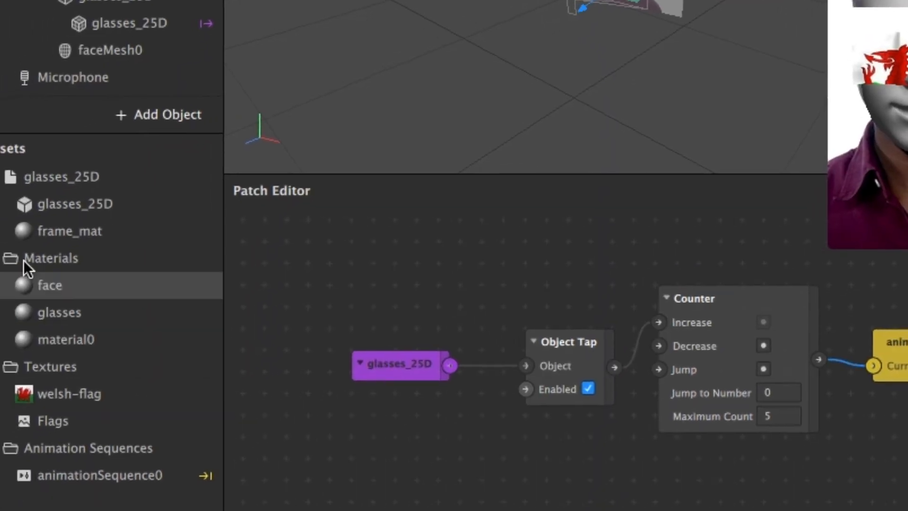
Rename the new material as face_invis_layer.
{"action": "left_click", "coordinate": [117, 346]}
{"action": "left_click", "coordinate": [116, 347]}
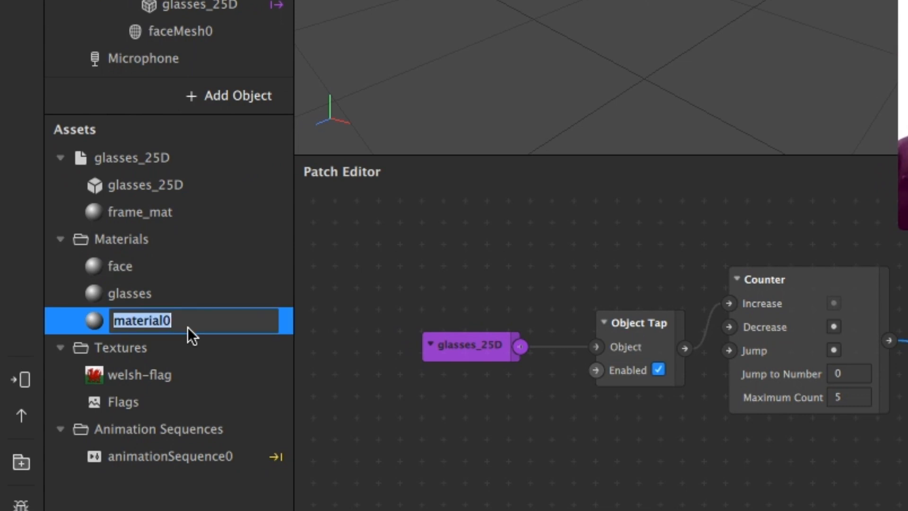
{"action": "type", "text": "f"}
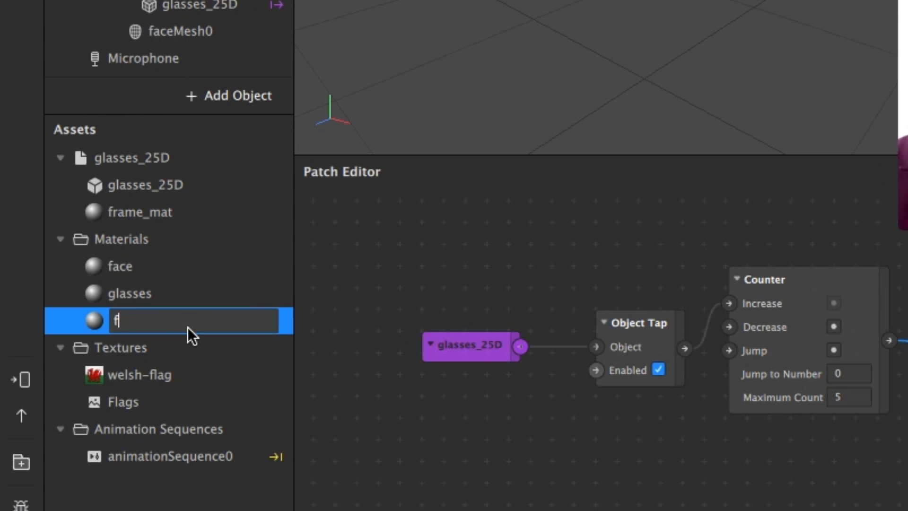
{"action": "type", "text": "a"}
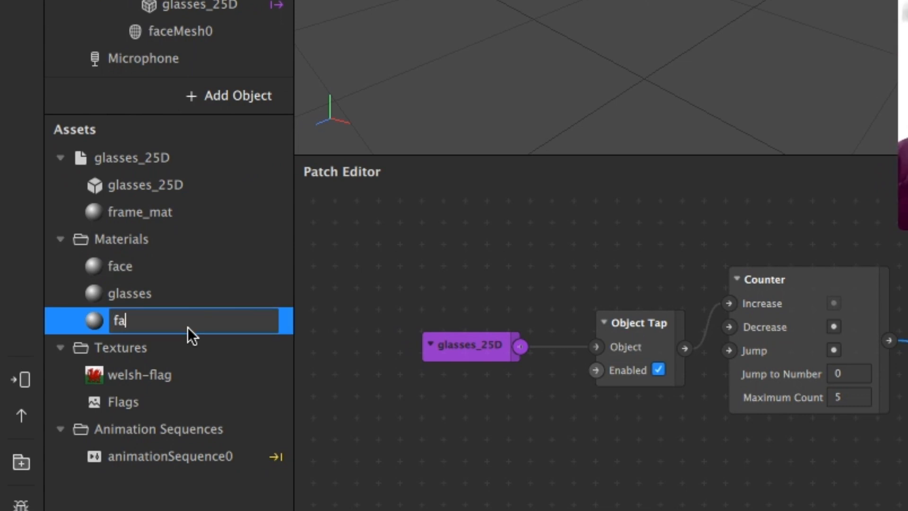
{"action": "type", "text": "ce_invis_layer"}
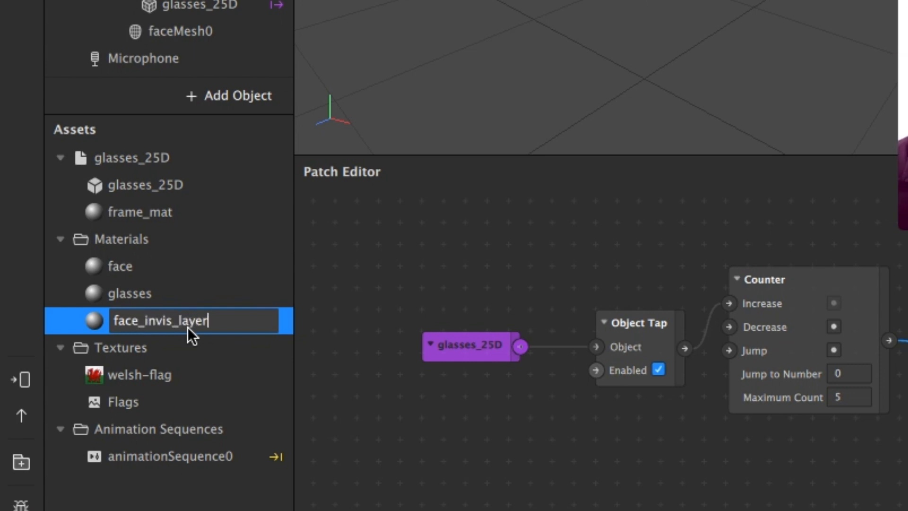
{"action": "key", "text": "Return"}
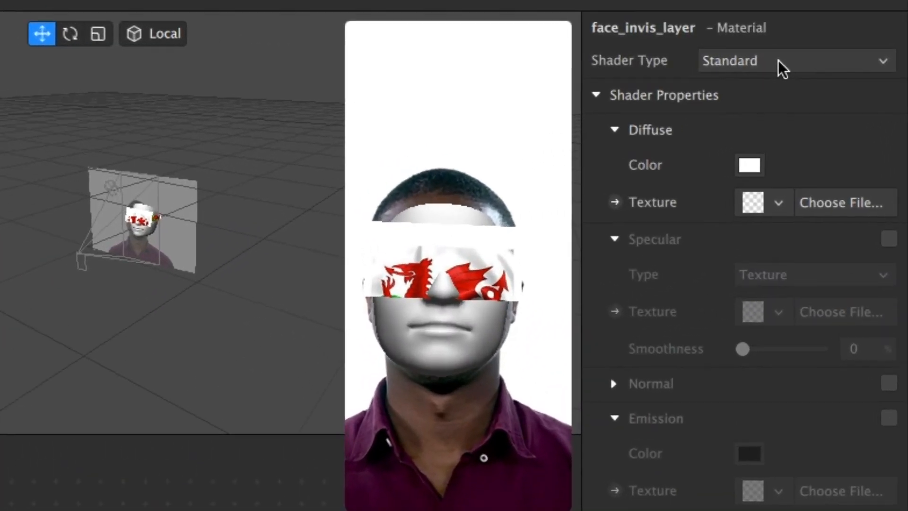
Give face_invis_layer the Flat shader with 1% opacity, and enable Double Sided and Alpha Test.
{"action": "left_click", "coordinate": [779, 60]}
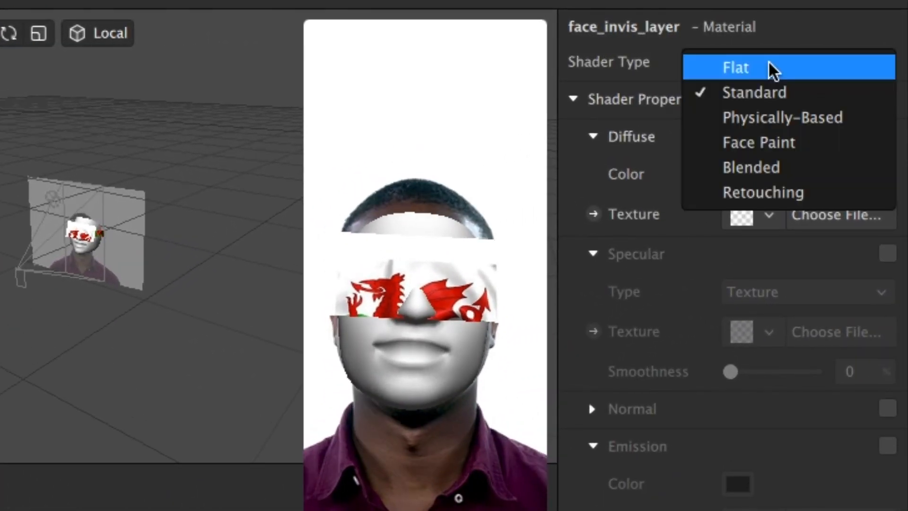
{"action": "left_click", "coordinate": [769, 68]}
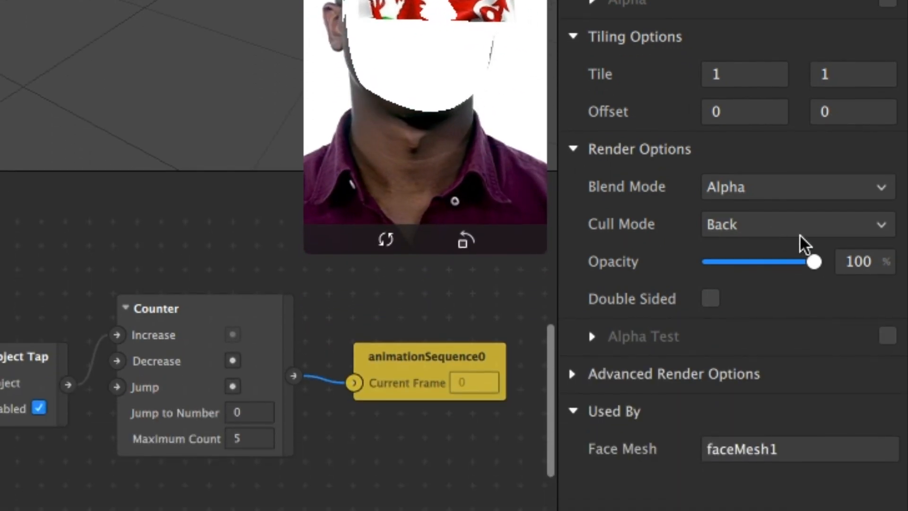
{"action": "double_click", "coordinate": [872, 261]}
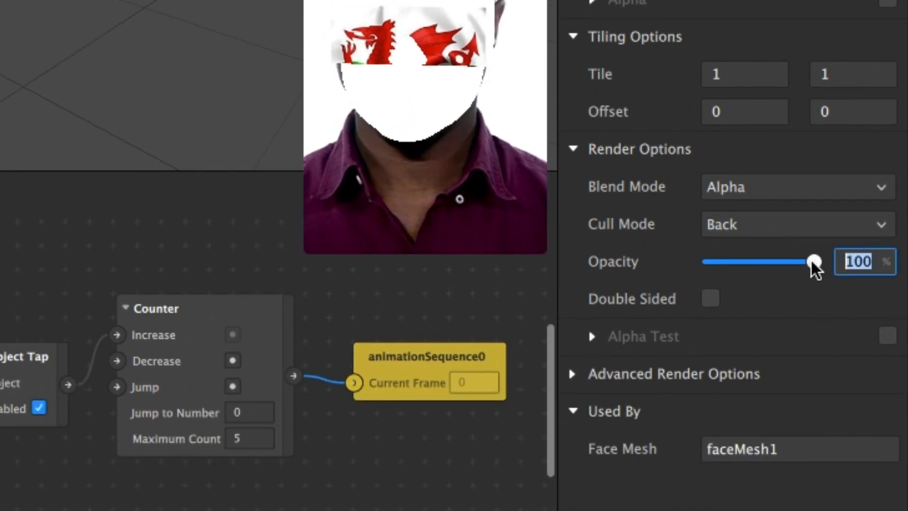
{"action": "type", "text": "1"}
{"action": "key", "text": "Return"}
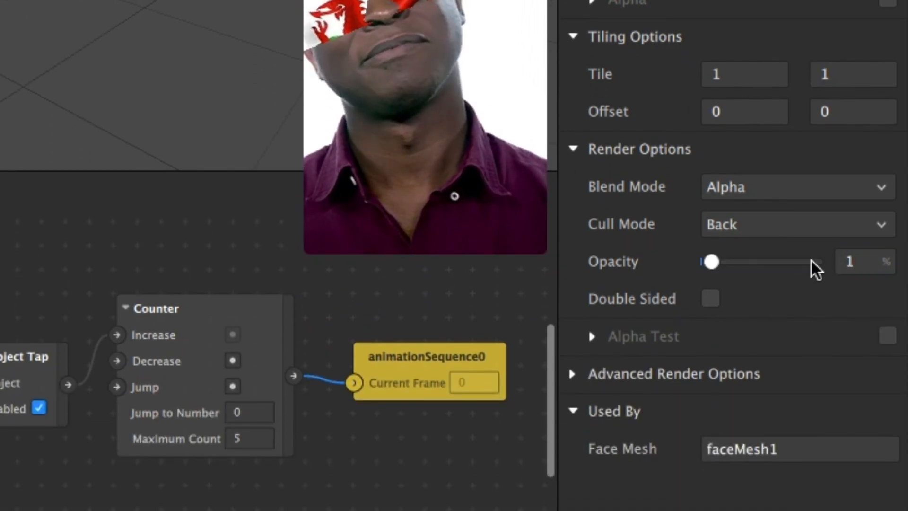
{"action": "left_click", "coordinate": [711, 300]}
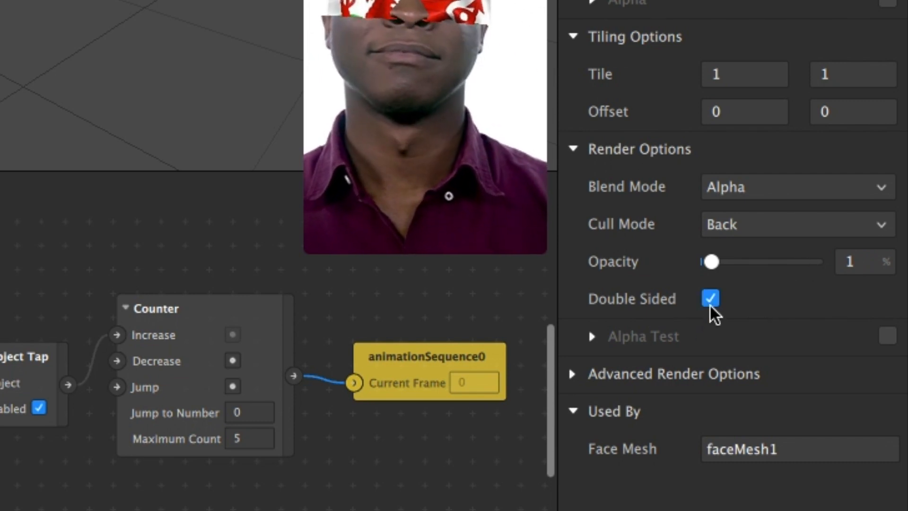
{"action": "left_click", "coordinate": [891, 340]}
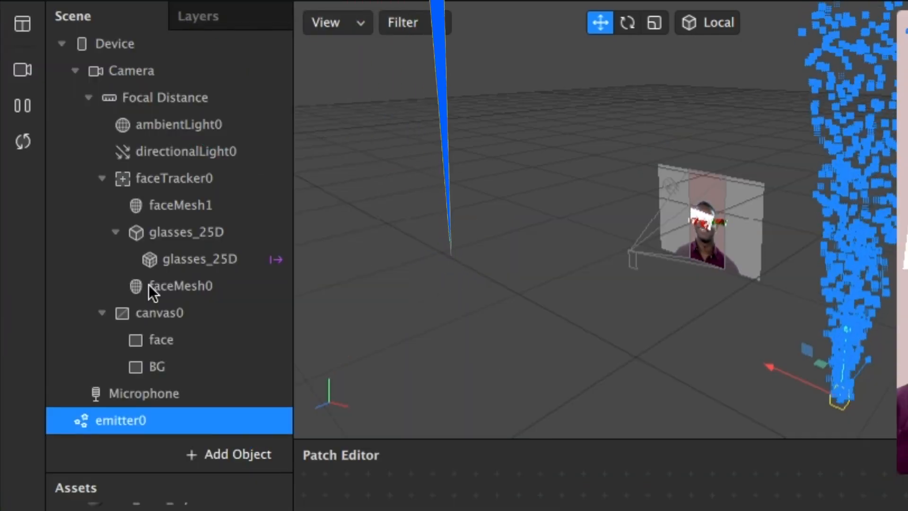
Delete the glasses_25D mesh and its parent glasses_25D object from faceTracker0.
{"action": "left_click", "coordinate": [197, 286]}
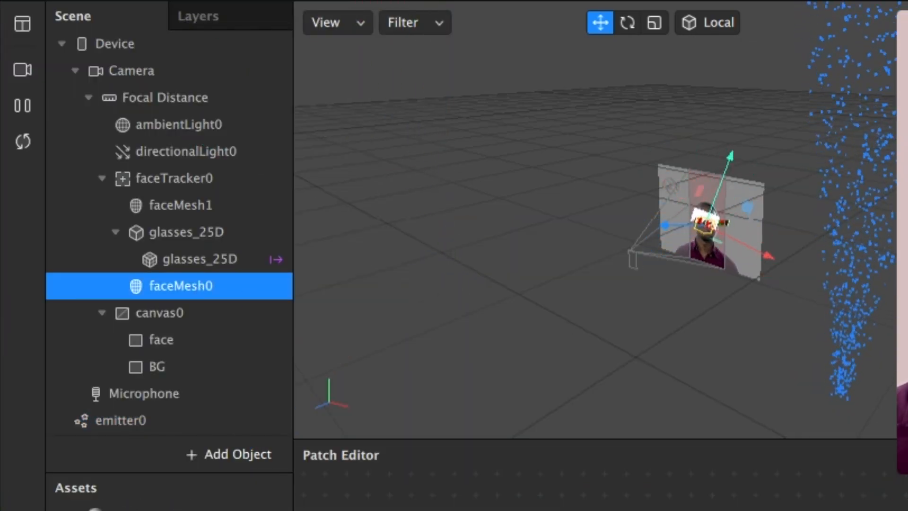
{"action": "left_click", "coordinate": [209, 268]}
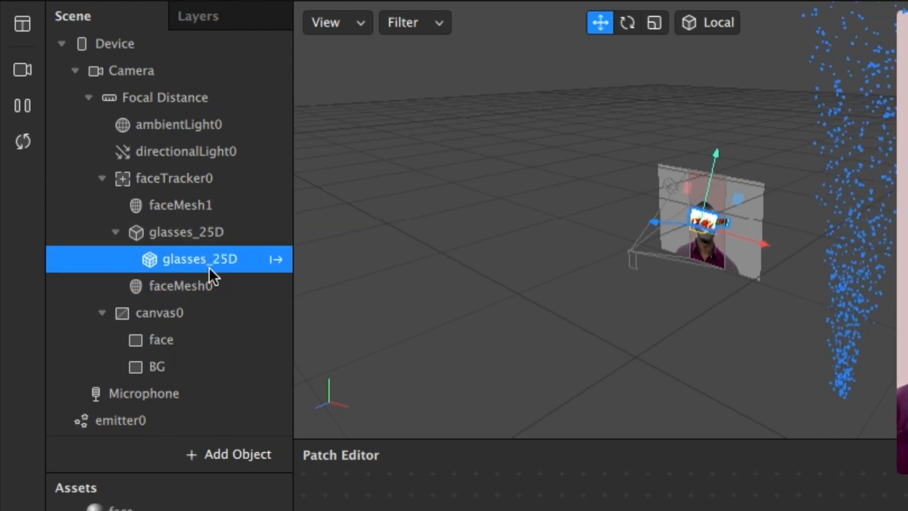
{"action": "key", "text": "Delete"}
{"action": "left_click", "coordinate": [197, 232]}
{"action": "key", "text": "Delete"}
{"action": "left_click", "coordinate": [198, 231]}
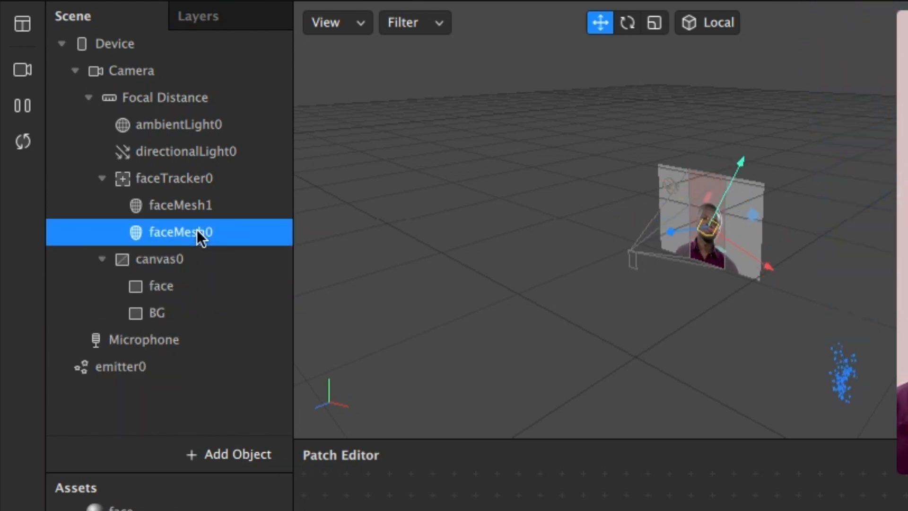
Add another Face Mesh under faceTracker0.
{"action": "left_click", "coordinate": [182, 180]}
{"action": "right_click", "coordinate": [183, 180]}
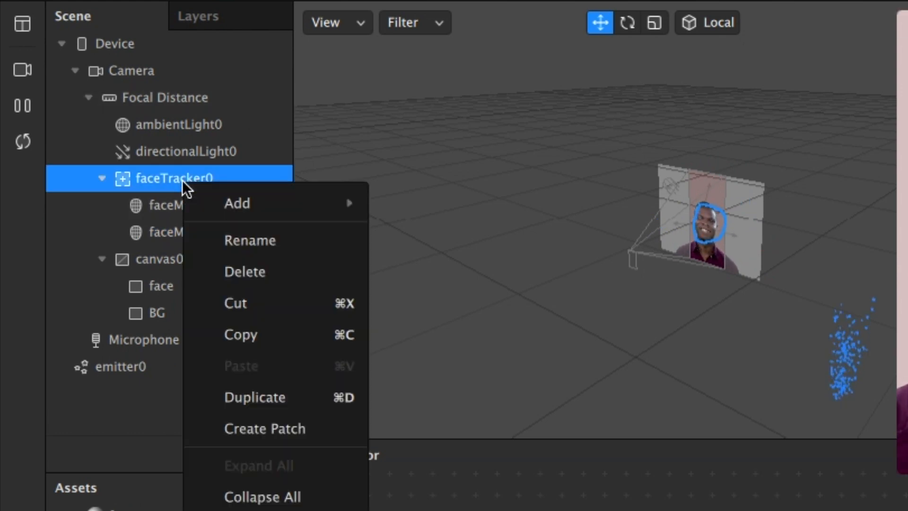
{"action": "mouse_move", "coordinate": [237, 203]}
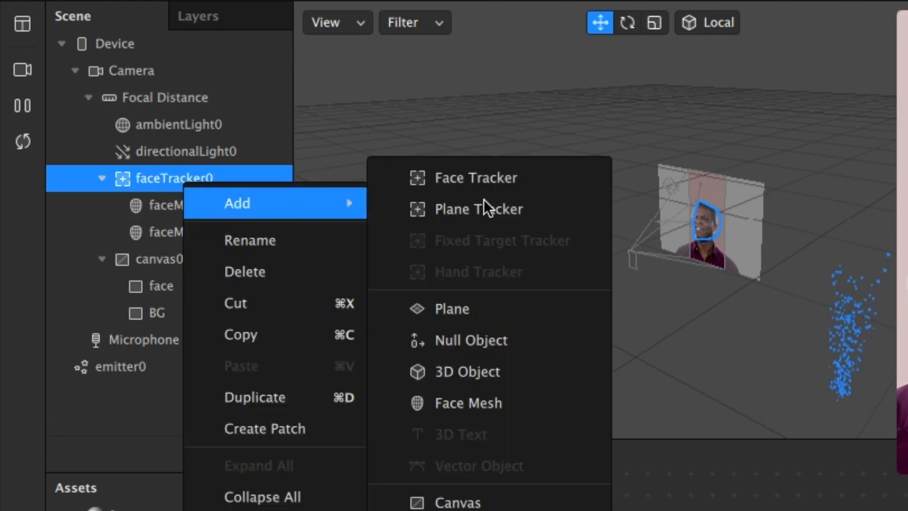
{"action": "left_click", "coordinate": [515, 398]}
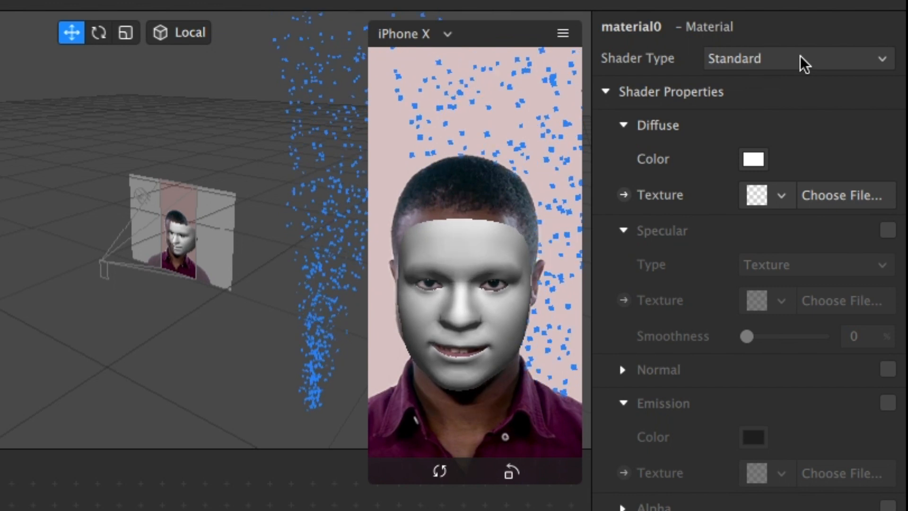
Change the WF material's shader to Face Paint and use welsh-flag as its texture.
{"action": "left_click", "coordinate": [800, 57]}
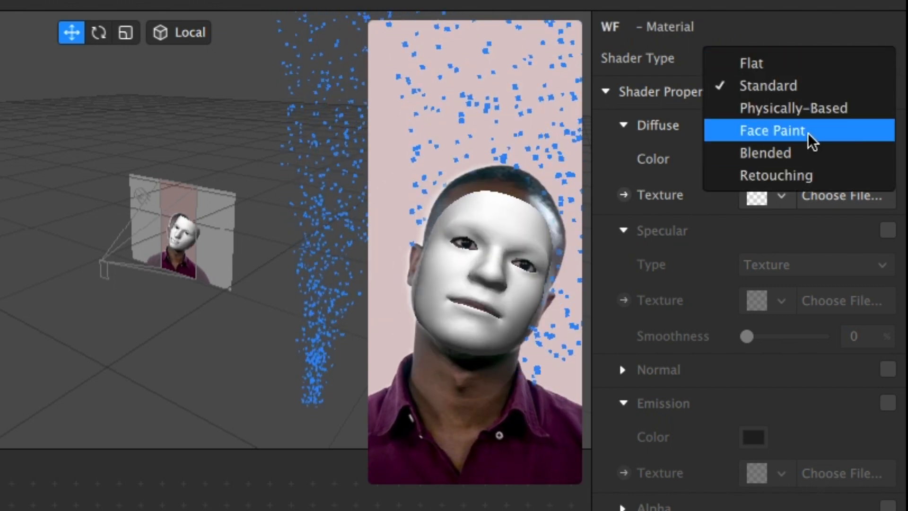
{"action": "left_click", "coordinate": [808, 133]}
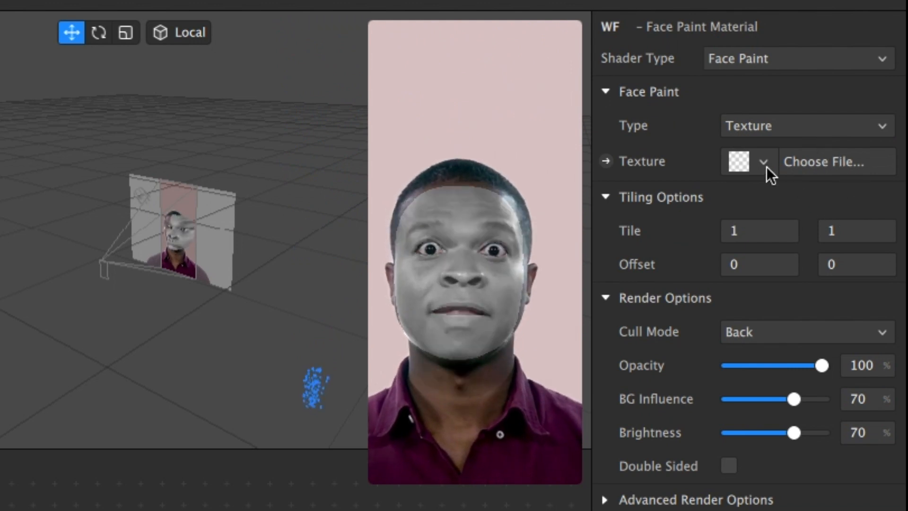
{"action": "left_click", "coordinate": [757, 159]}
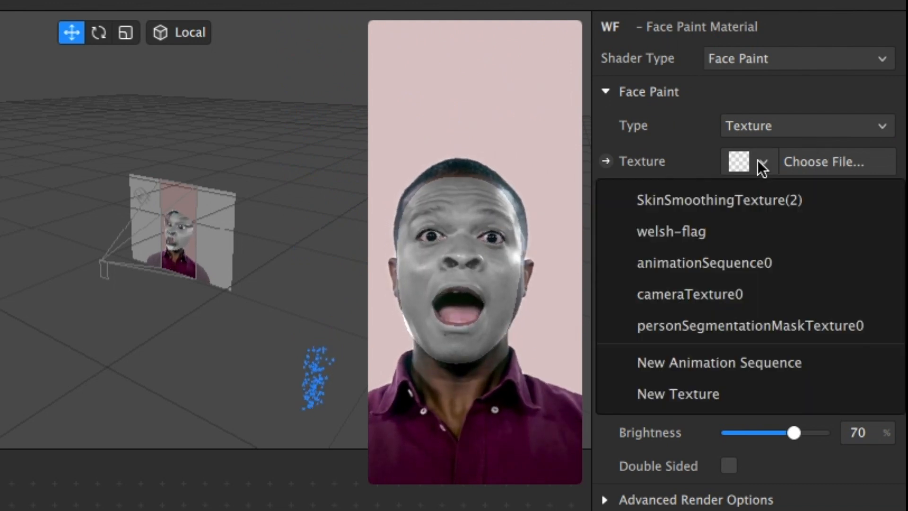
{"action": "left_click", "coordinate": [710, 229]}
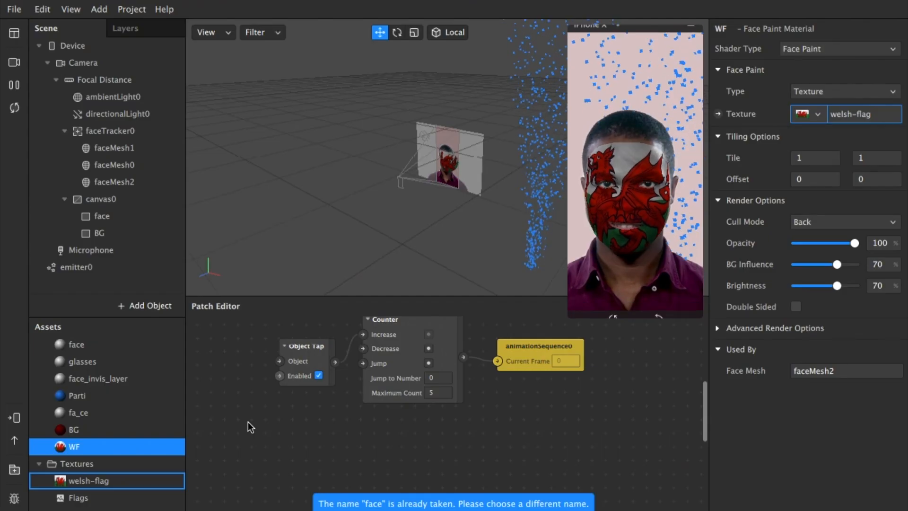
Tap the flag glasses repeatedly in the device preview to test the flag switching, and choose Simulate Orbit for the simulator.
{"action": "key", "text": "BackSpace"}
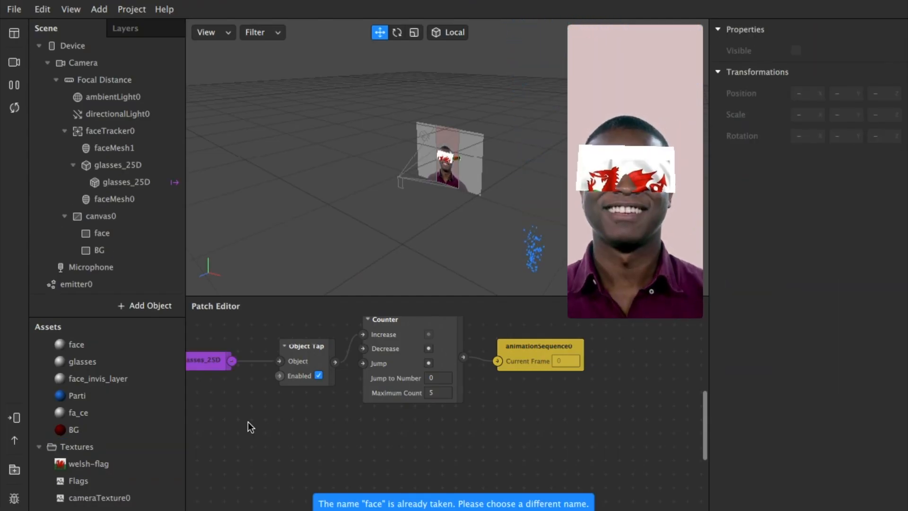
{"action": "left_click", "coordinate": [673, 172]}
{"action": "left_click", "coordinate": [669, 173]}
{"action": "left_click", "coordinate": [661, 175]}
{"action": "left_click", "coordinate": [676, 170]}
{"action": "left_click", "coordinate": [691, 32]}
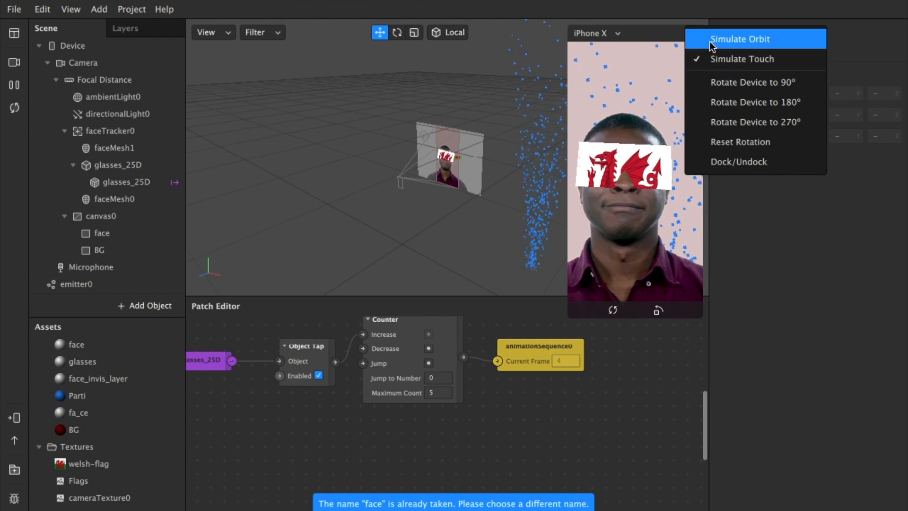
{"action": "left_click", "coordinate": [710, 41]}
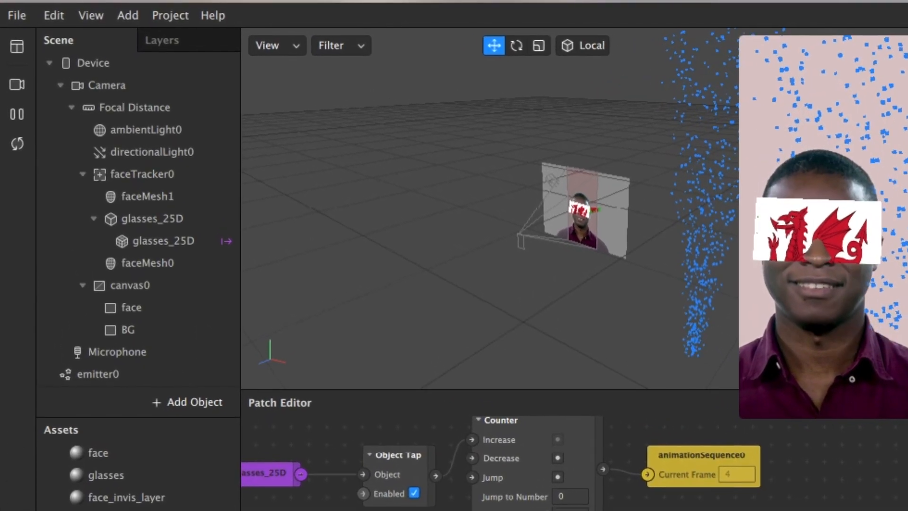
Add the Instructions capability to the project's properties.
{"action": "left_click", "coordinate": [169, 21]}
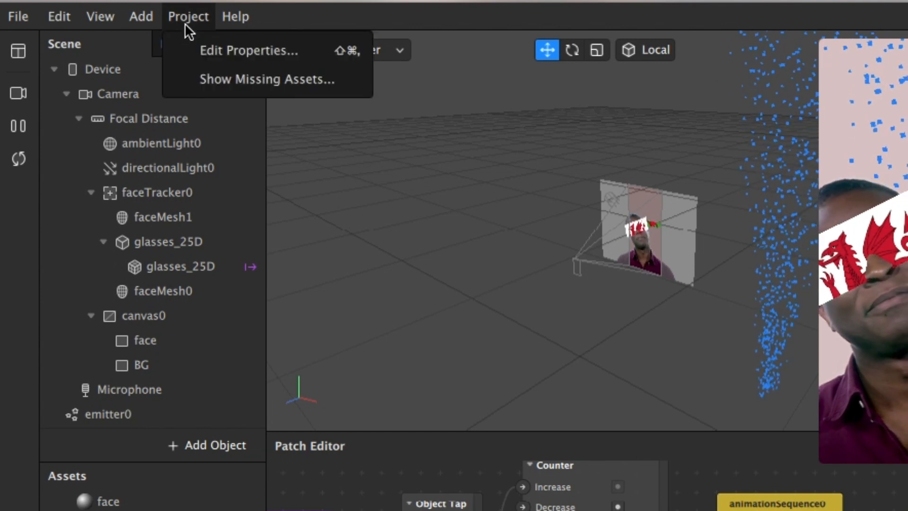
{"action": "left_click", "coordinate": [319, 50]}
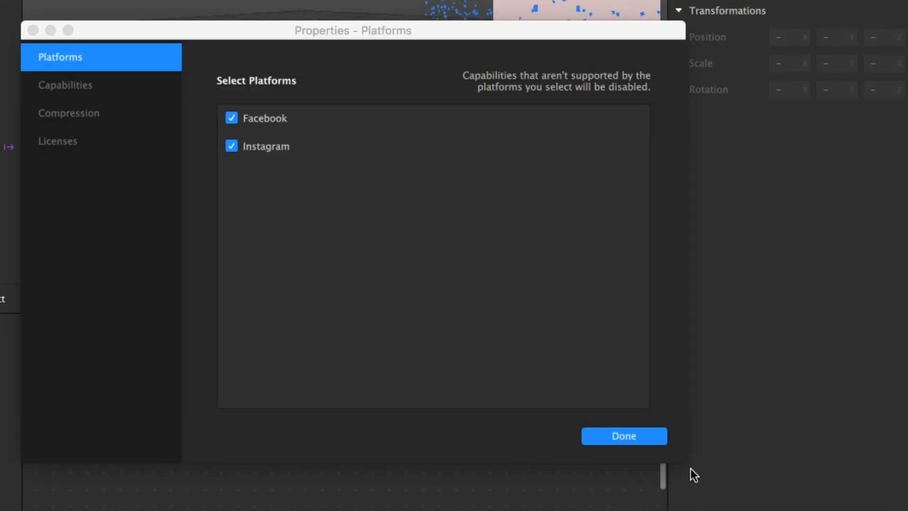
{"action": "left_click", "coordinate": [126, 92]}
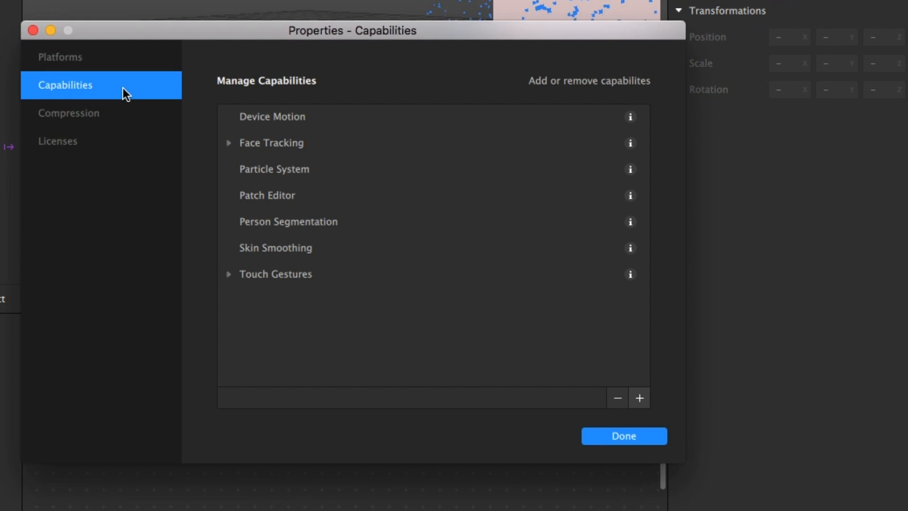
{"action": "left_click", "coordinate": [641, 398]}
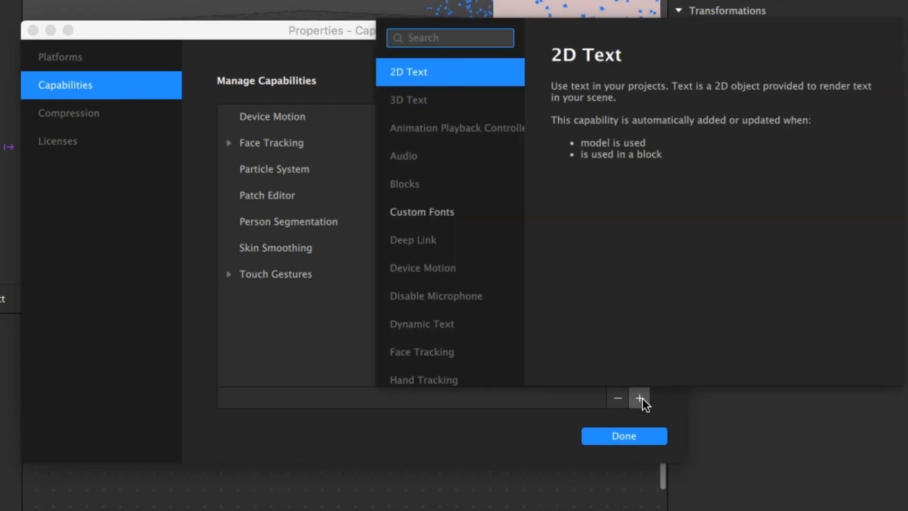
{"action": "type", "text": "in"}
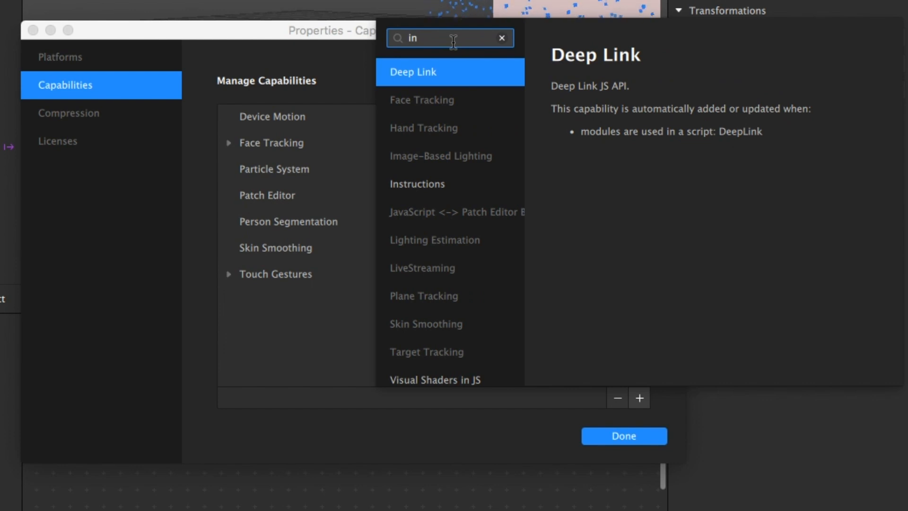
{"action": "type", "text": "str"}
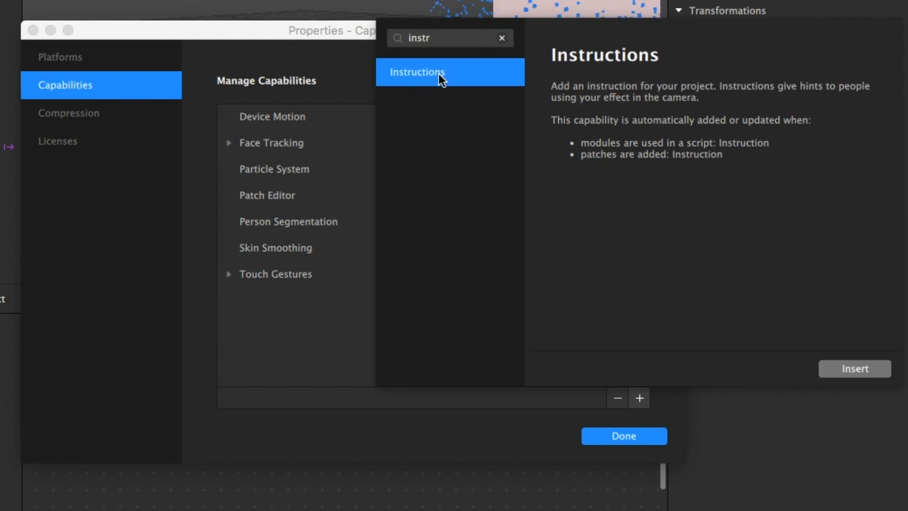
{"action": "left_click", "coordinate": [828, 369]}
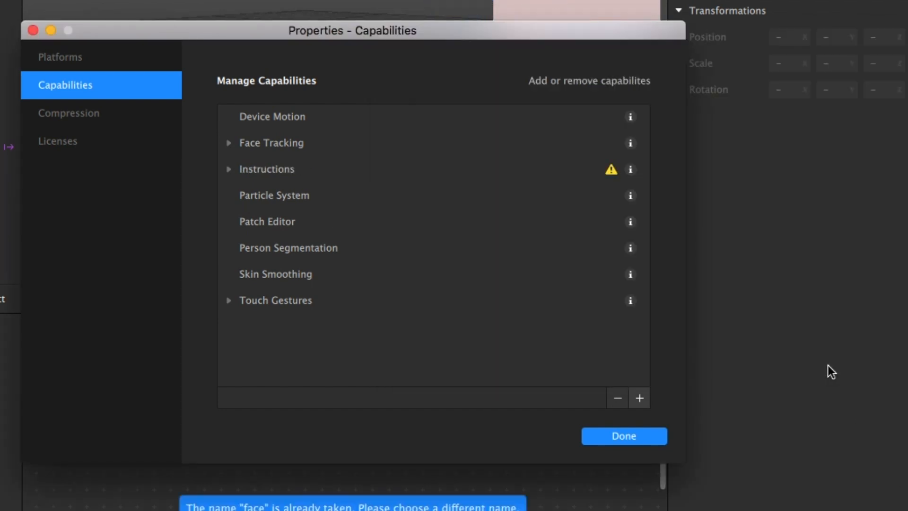
Enable Custom Instructions in the project capabilities and add the "Tap your eyes" instruction, copying its token.
{"action": "left_click", "coordinate": [229, 169]}
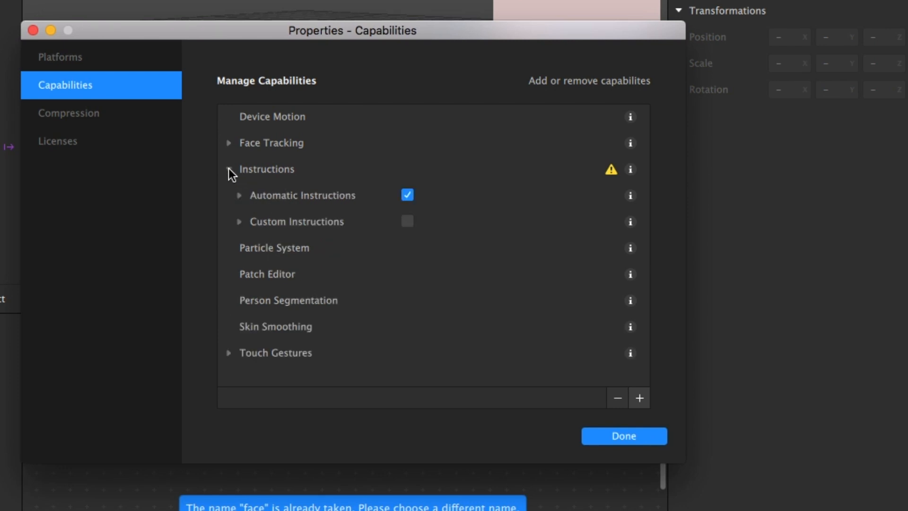
{"action": "left_click", "coordinate": [405, 222]}
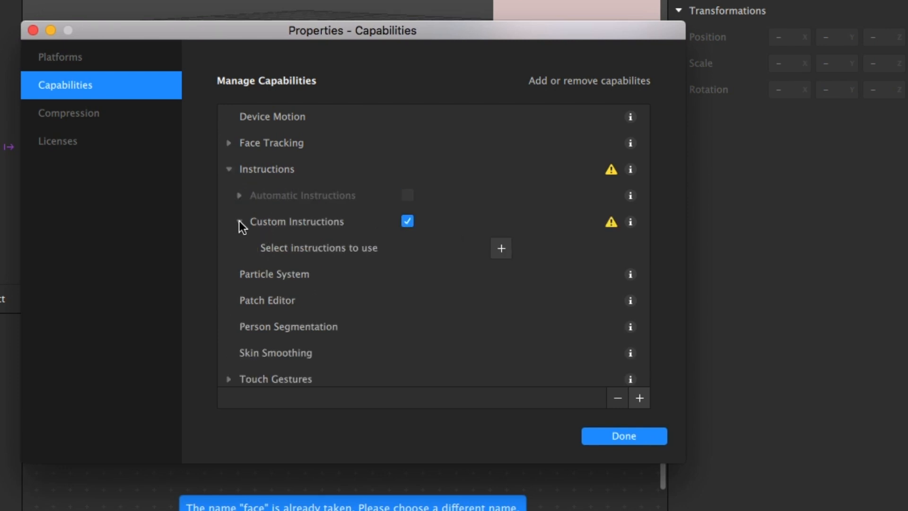
{"action": "left_click", "coordinate": [499, 248]}
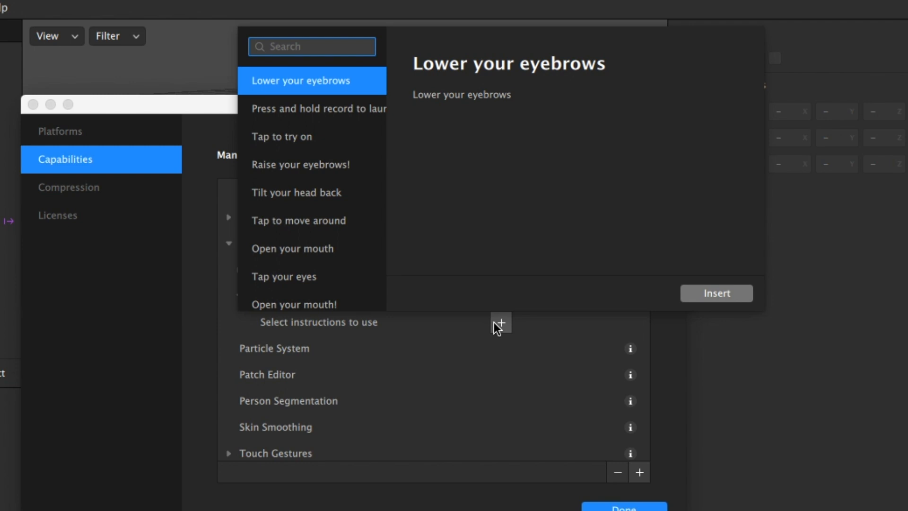
{"action": "left_click", "coordinate": [298, 140]}
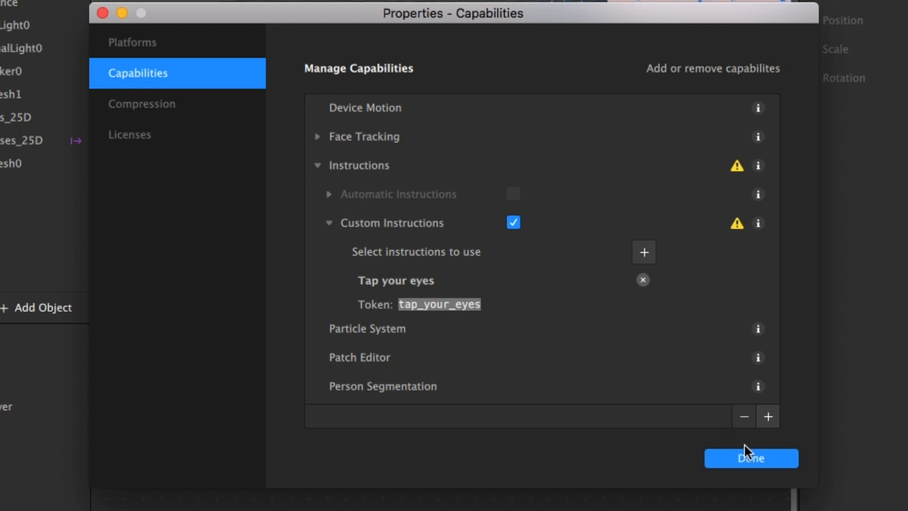
{"action": "left_click", "coordinate": [746, 466]}
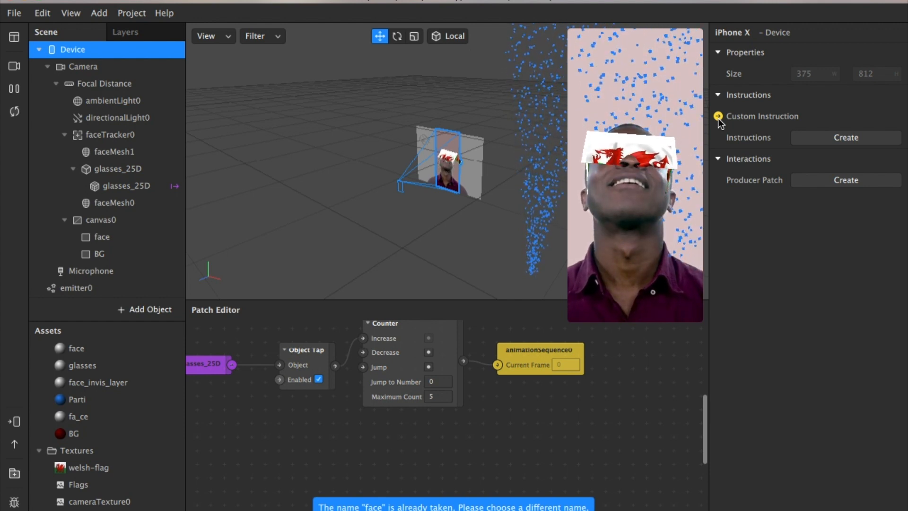
Create an Instruction patch from the Device's Custom Instruction property, give it the token tap_your_eyes and enable it.
{"action": "left_click", "coordinate": [718, 116]}
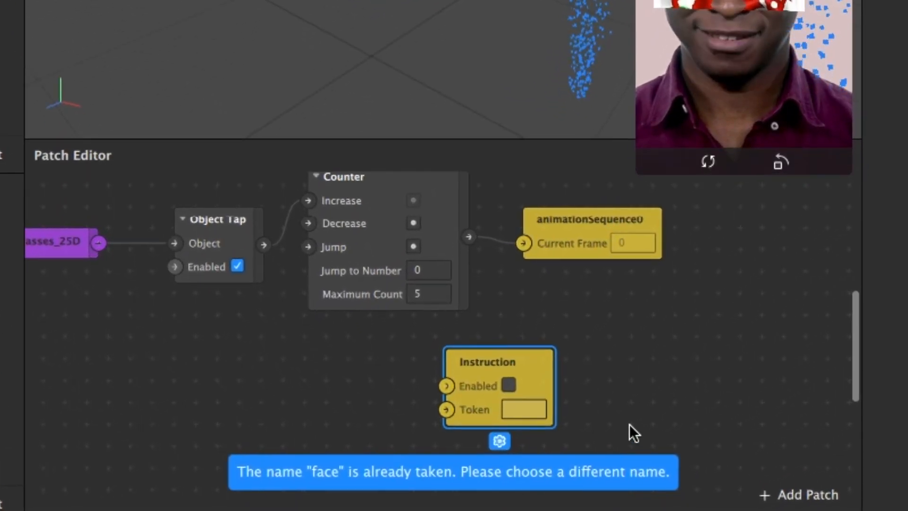
{"action": "left_click", "coordinate": [526, 415]}
{"action": "key", "text": "super+v"}
{"action": "left_click", "coordinate": [509, 386]}
{"action": "left_click", "coordinate": [305, 387]}
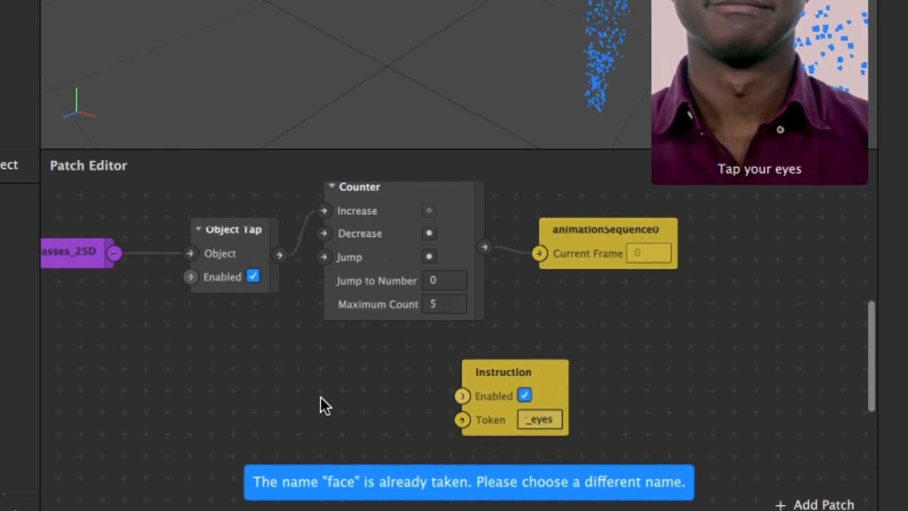
Add a Runtime patch and place it well to the left of the Instruction patch.
{"action": "right_click", "coordinate": [315, 388]}
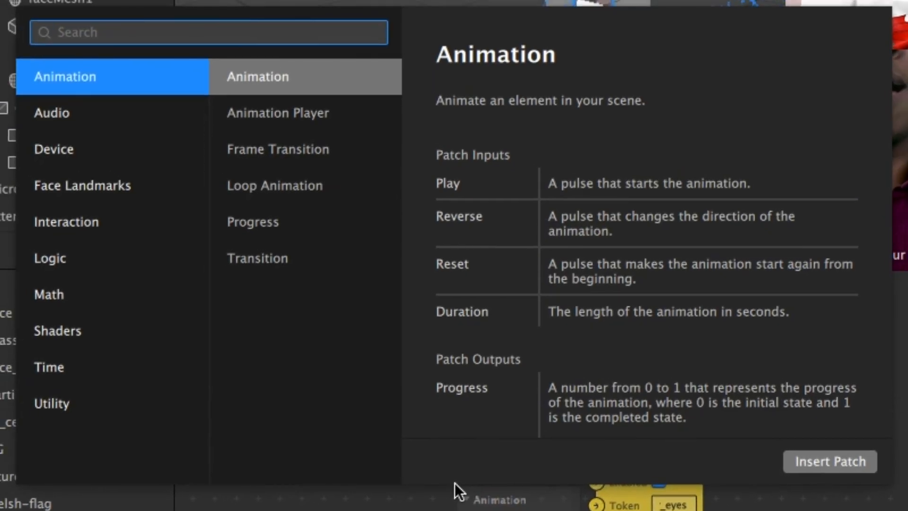
{"action": "type", "text": "w"}
{"action": "key", "text": "BackSpace"}
{"action": "type", "text": "r"}
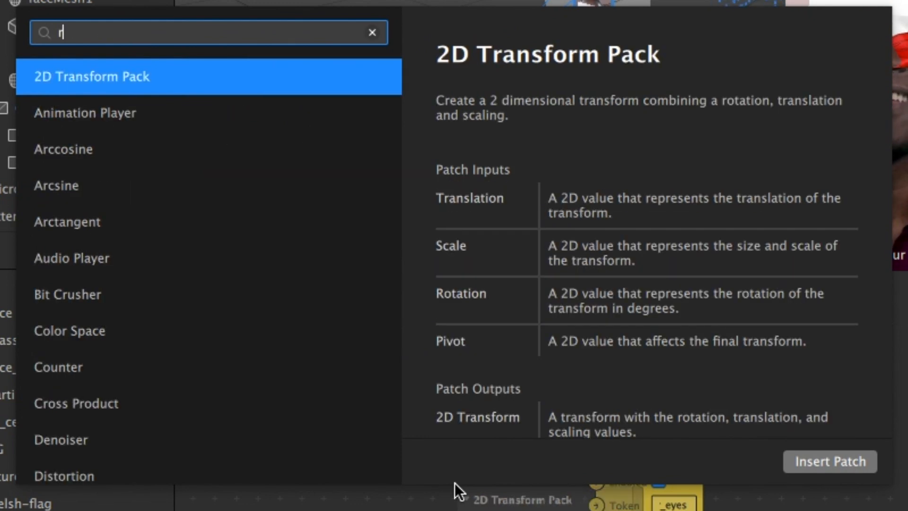
{"action": "type", "text": "un"}
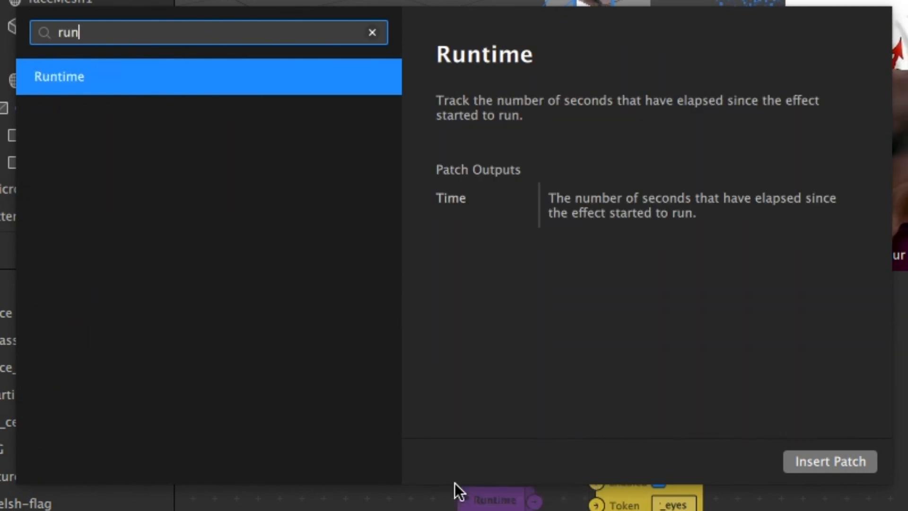
{"action": "left_click", "coordinate": [855, 460]}
{"action": "left_click_drag", "start_coordinate": [359, 441], "coordinate": [74, 427]}
{"action": "left_click", "coordinate": [243, 427]}
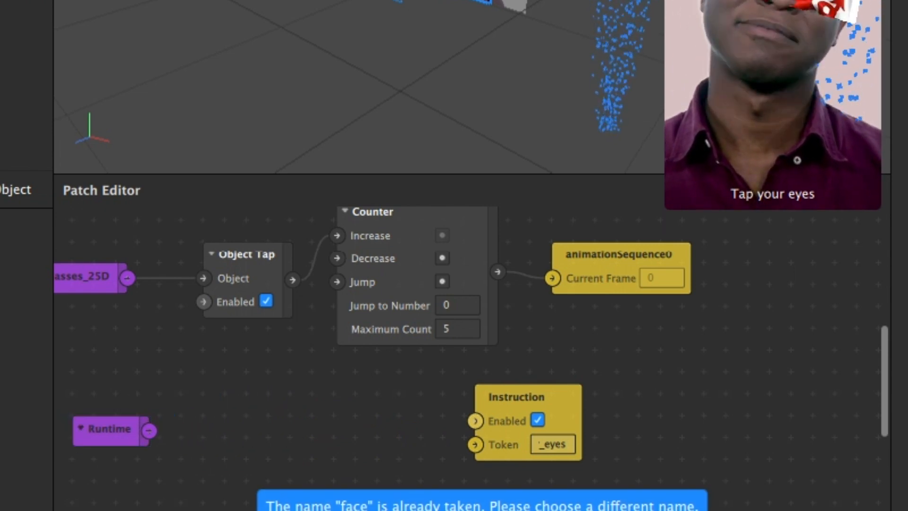
Add a Less Than patch and wire it between Runtime's output and the Instruction patch's Enabled input.
{"action": "scroll", "coordinate": [435, 446], "scroll_direction": "left", "scroll_amount": 3}
{"action": "scroll", "coordinate": [435, 445], "scroll_direction": "down", "scroll_amount": 3}
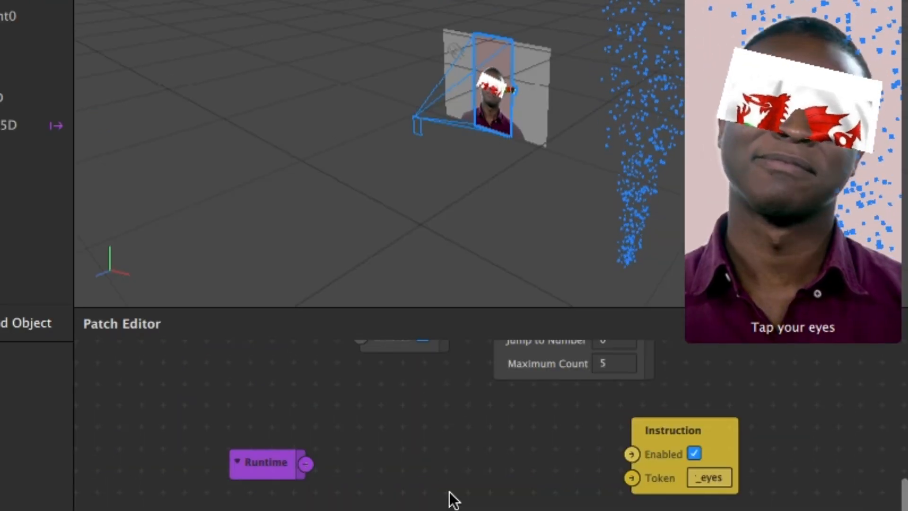
{"action": "double_click", "coordinate": [450, 499]}
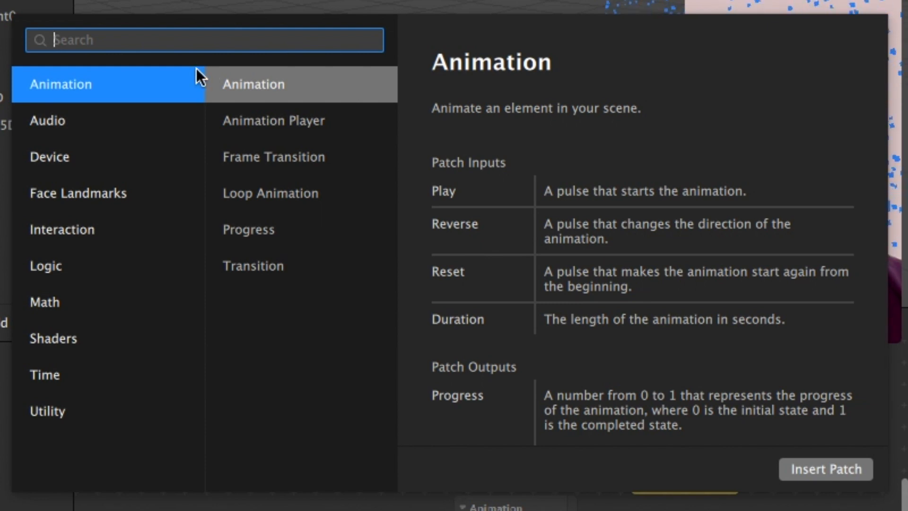
{"action": "type", "text": "less"}
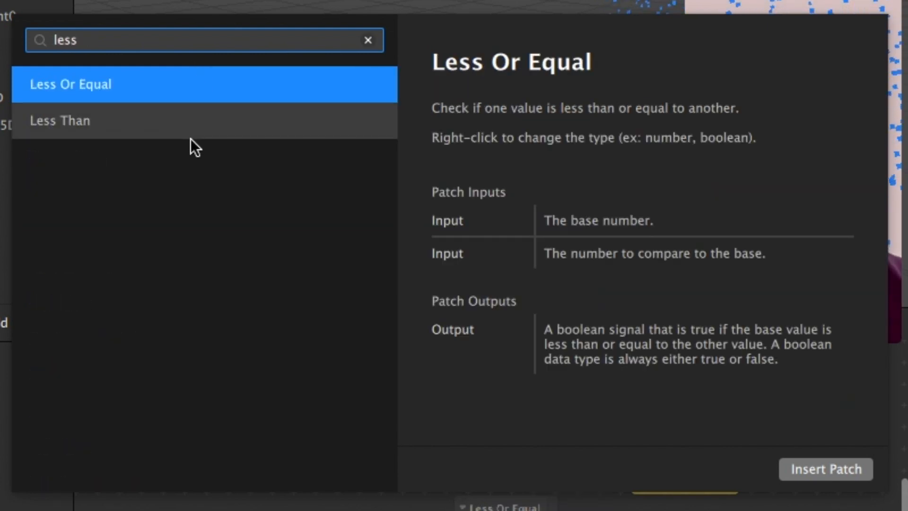
{"action": "left_click", "coordinate": [192, 125]}
{"action": "left_click", "coordinate": [819, 469]}
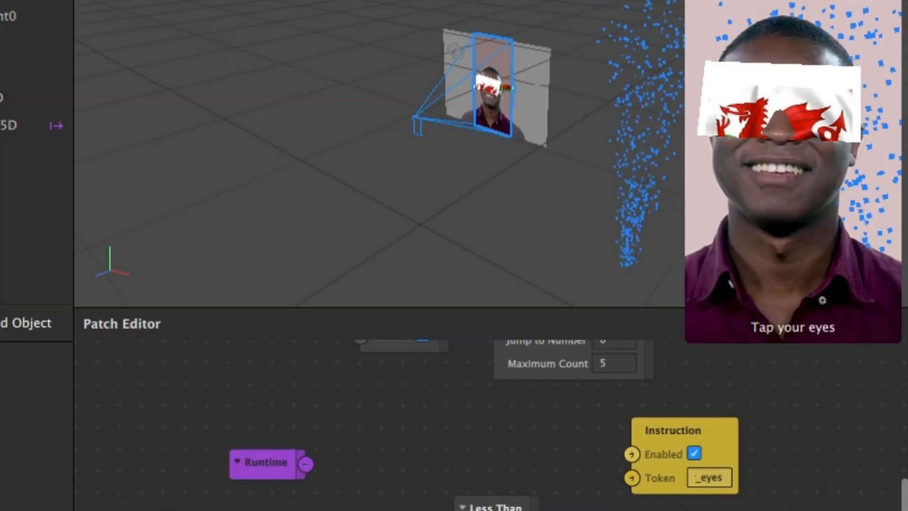
{"action": "left_click_drag", "start_coordinate": [482, 502], "coordinate": [430, 432]}
{"action": "left_click_drag", "start_coordinate": [306, 464], "coordinate": [404, 464]}
{"action": "left_click_drag", "start_coordinate": [492, 470], "coordinate": [632, 454]}
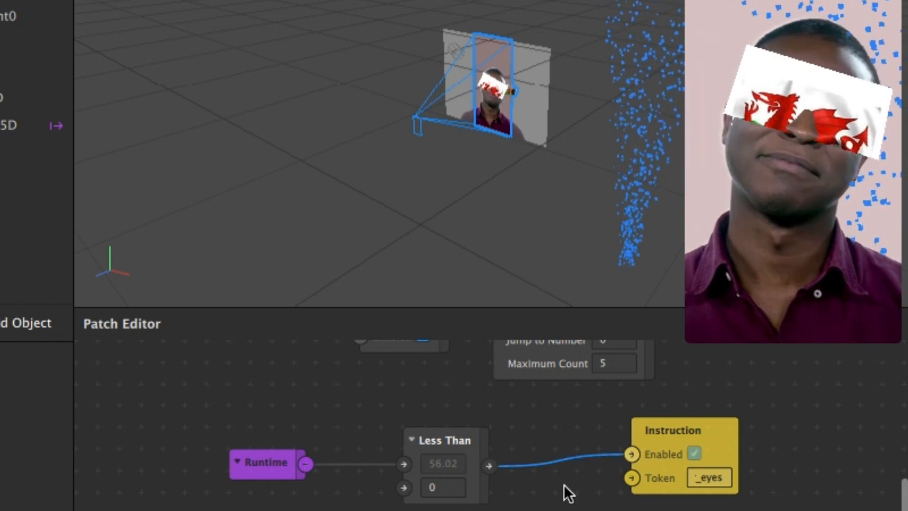
Set the Less Than patch's second value to 5 and restart the effect preview.
{"action": "left_click", "coordinate": [447, 485]}
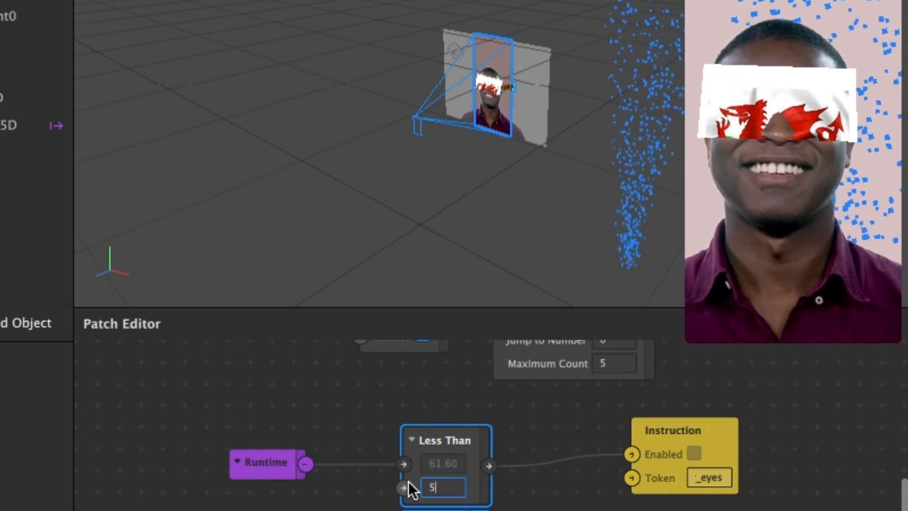
{"action": "left_click", "coordinate": [611, 504]}
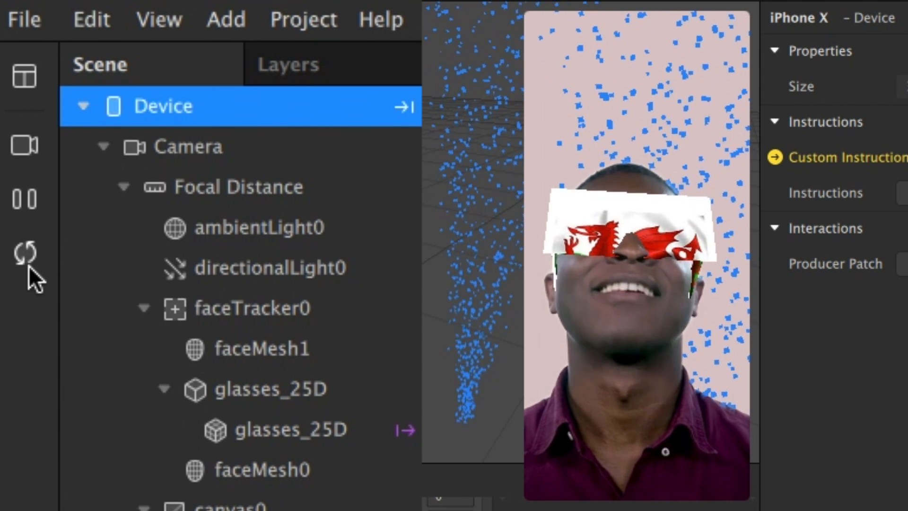
{"action": "left_click", "coordinate": [28, 265]}
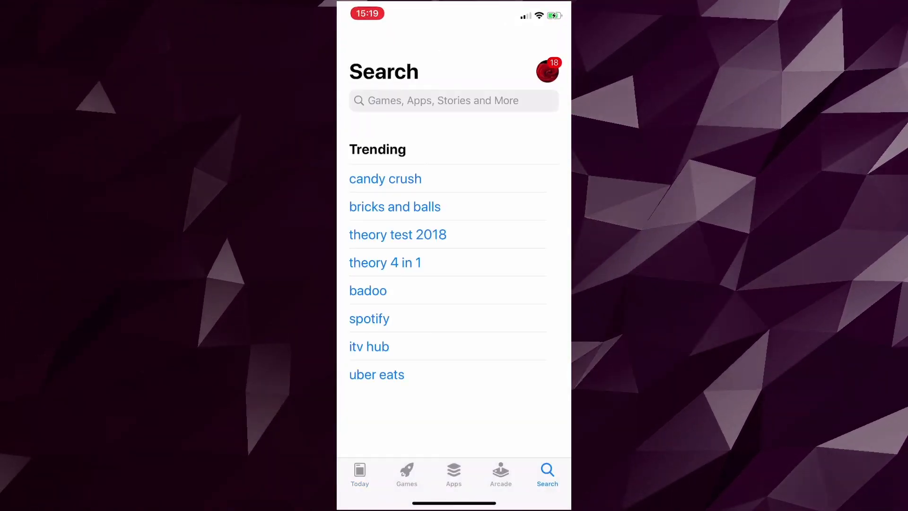
Switch to the App Store on the phone and search for "Spark ar".
{"action": "left_click", "coordinate": [453, 100]}
{"action": "type", "text": "Spark ar"}
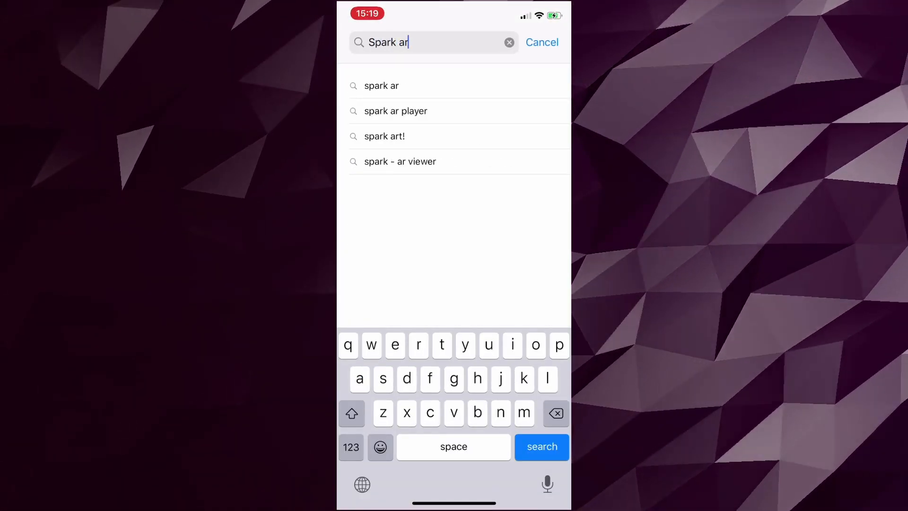
{"action": "key", "text": "Return"}
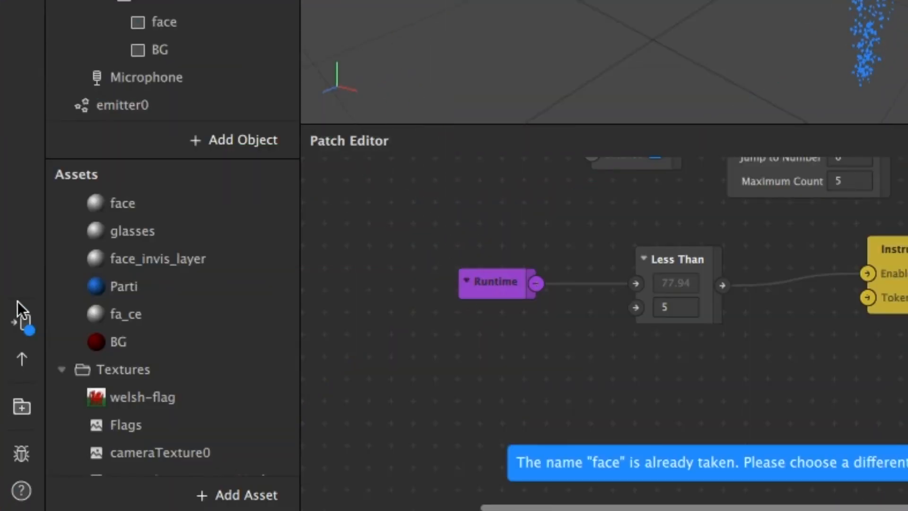
Return to Spark AR Studio and send the effect to the connected iPhone for testing.
{"action": "left_click", "coordinate": [25, 323]}
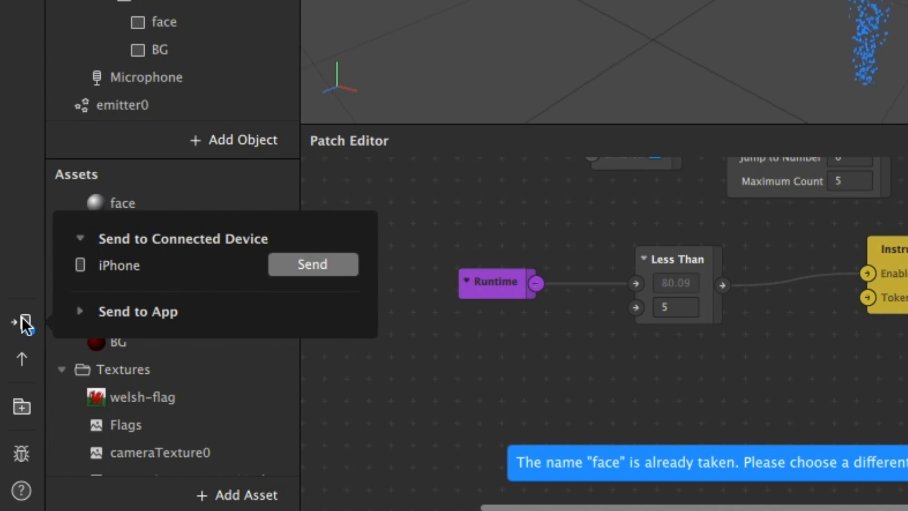
{"action": "left_click", "coordinate": [339, 268]}
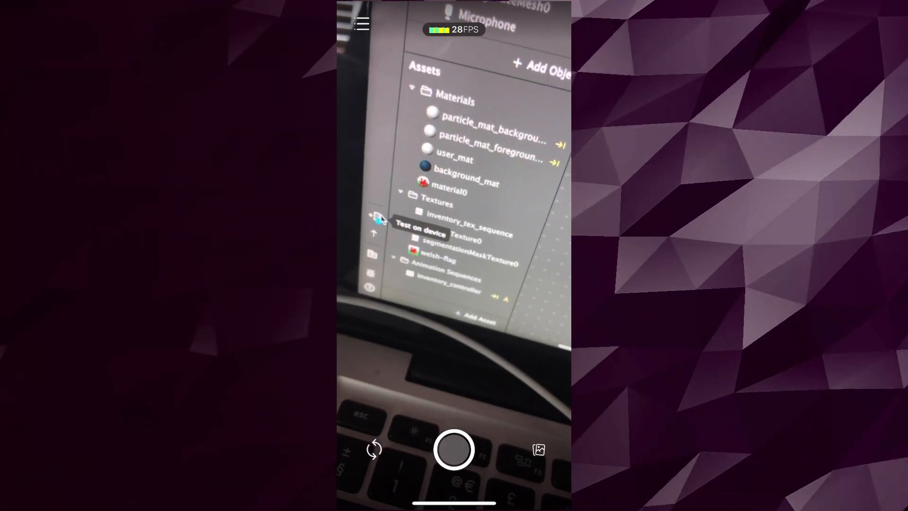
{"action": "left_click", "coordinate": [381, 218]}
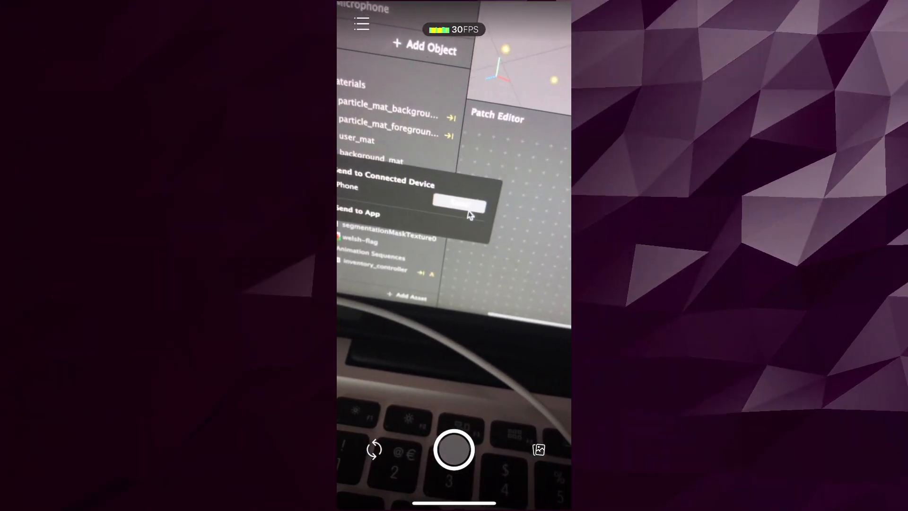
{"action": "left_click", "coordinate": [469, 208]}
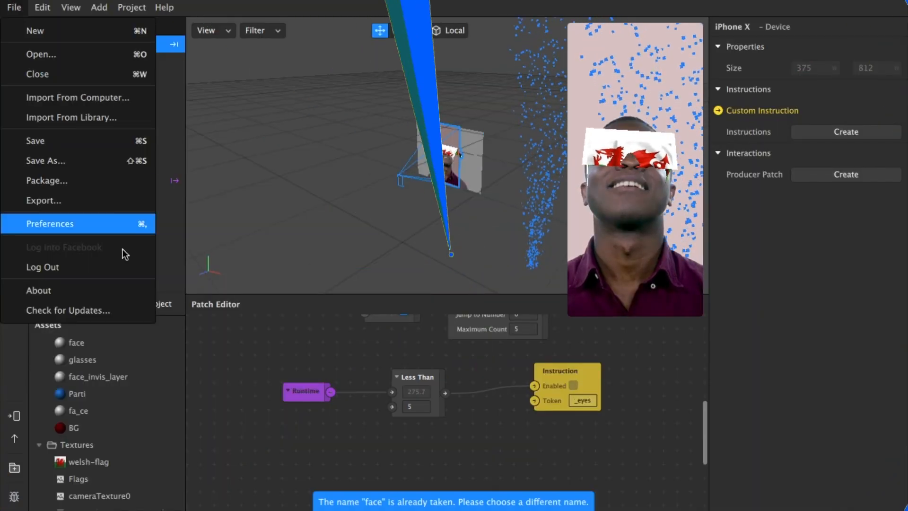
Export the glasses effect into the filter test folder under a Welsh glasses file name.
{"action": "left_click", "coordinate": [80, 201]}
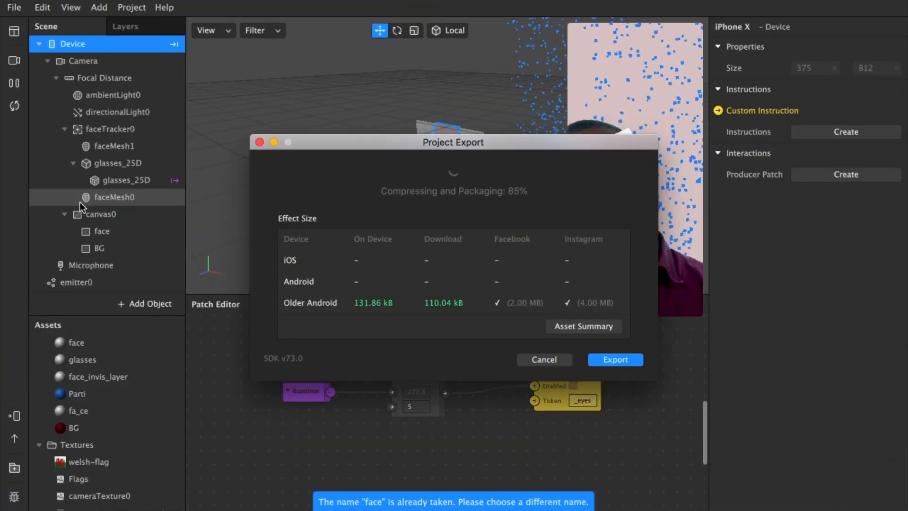
{"action": "left_click", "coordinate": [615, 358]}
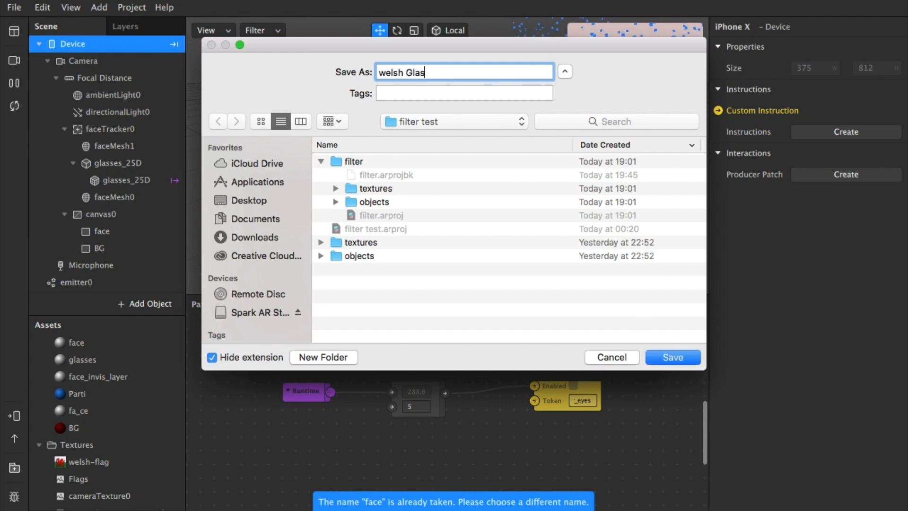
{"action": "key", "text": "Return"}
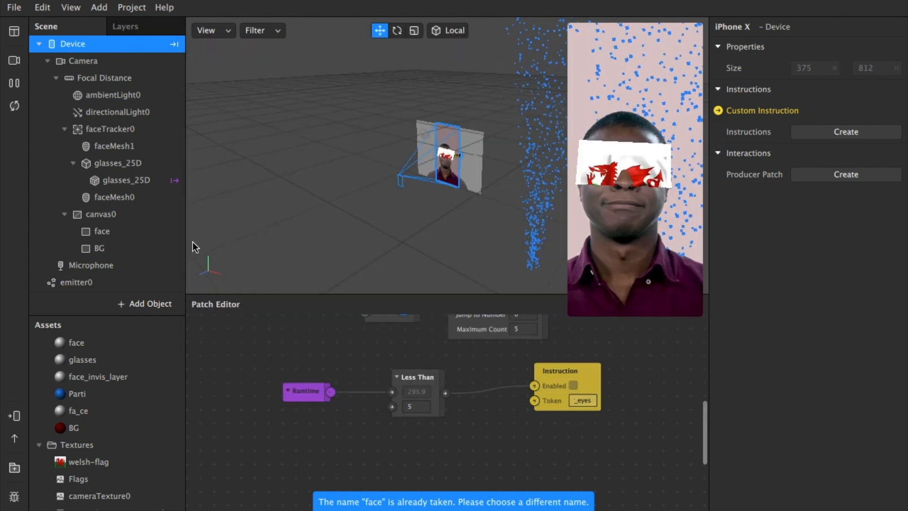
Delete the glasses_25D object and add a new face mesh under faceTracker0.
{"action": "left_click", "coordinate": [116, 168]}
{"action": "key", "text": "Delete"}
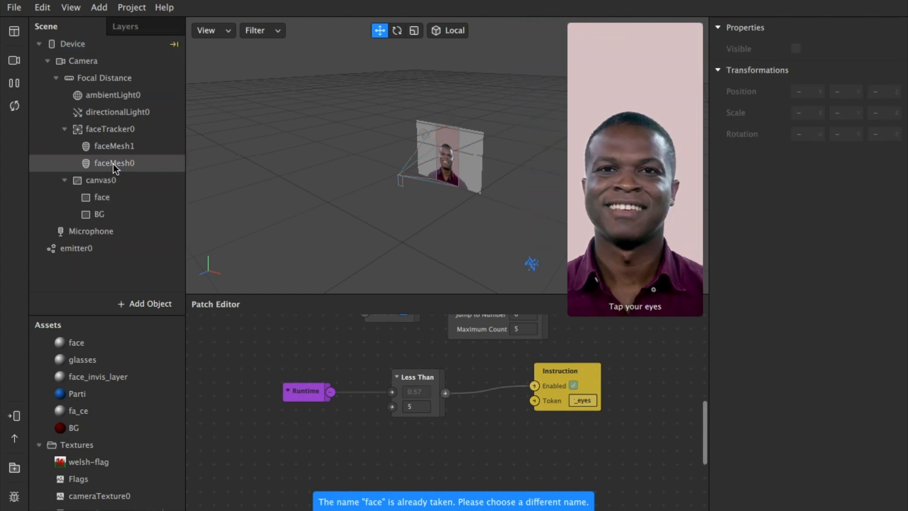
{"action": "left_click", "coordinate": [118, 132]}
{"action": "right_click", "coordinate": [117, 131]}
{"action": "mouse_move", "coordinate": [156, 144]}
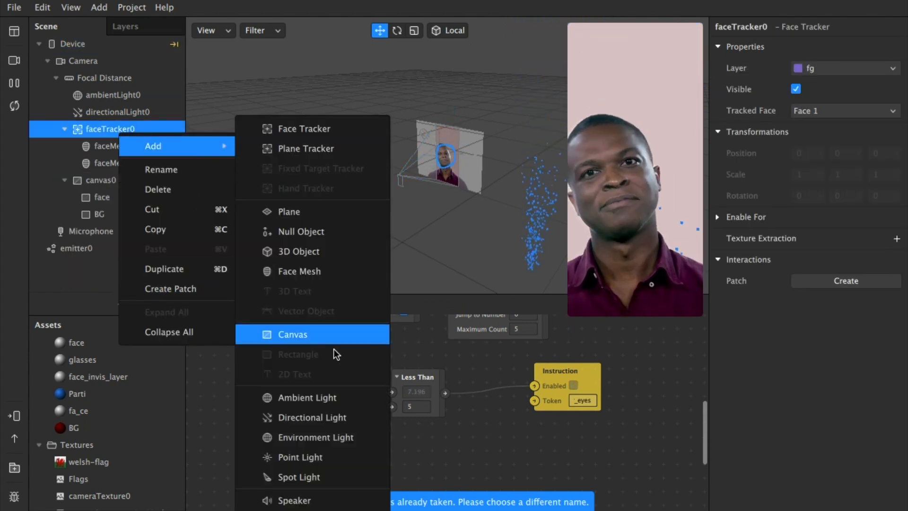
{"action": "left_click", "coordinate": [340, 276]}
Create a new material for the added face mesh and rename it wf.
{"action": "left_click", "coordinate": [897, 281]}
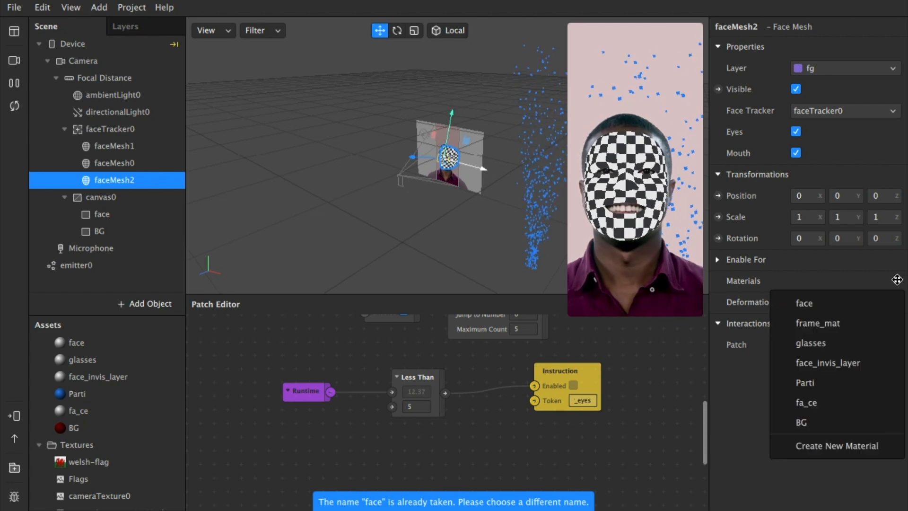
{"action": "left_click", "coordinate": [845, 447]}
{"action": "double_click", "coordinate": [95, 444]}
{"action": "type", "text": "wf"}
{"action": "key", "text": "Return"}
Set the wf material's shader type to Face Paint and apply the Welsh flag texture to it.
{"action": "left_click", "coordinate": [86, 445]}
{"action": "left_click", "coordinate": [840, 47]}
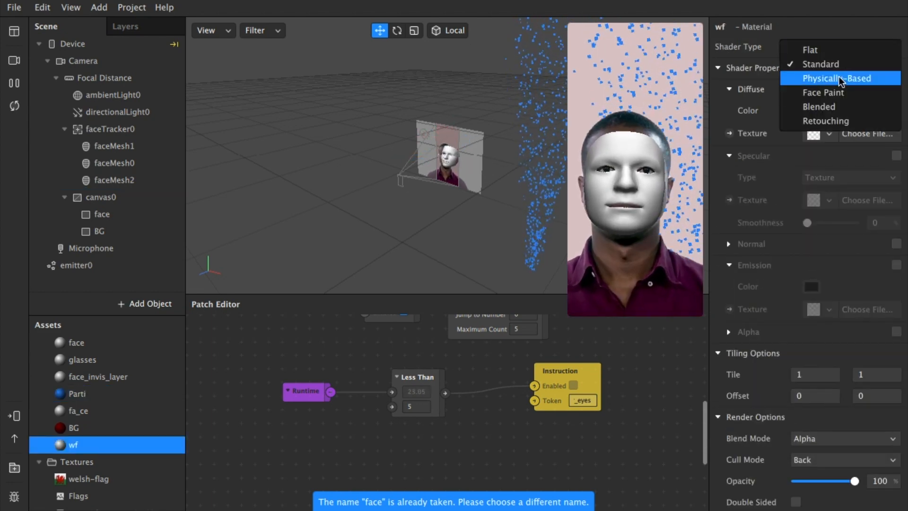
{"action": "left_click", "coordinate": [824, 148]}
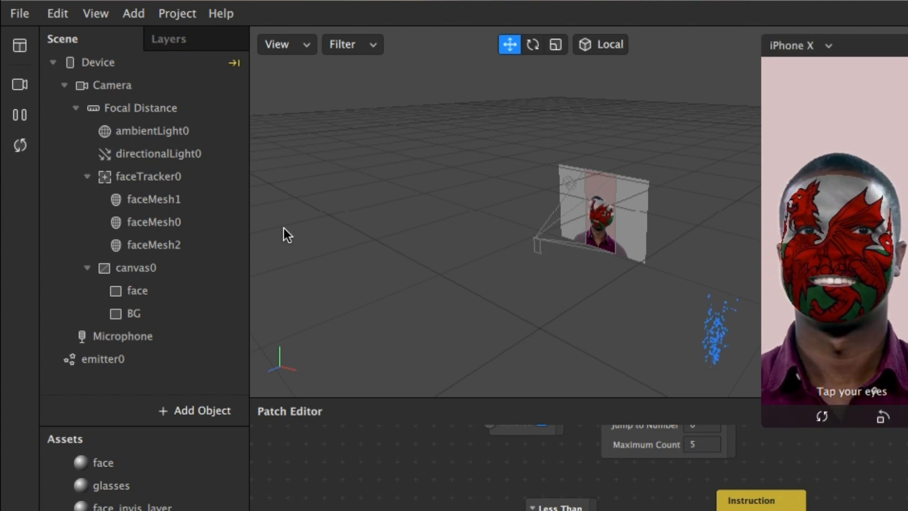
Export the face paint effect as "Welsh Flag Facepaint" in the filter test folder.
{"action": "left_click", "coordinate": [19, 13]}
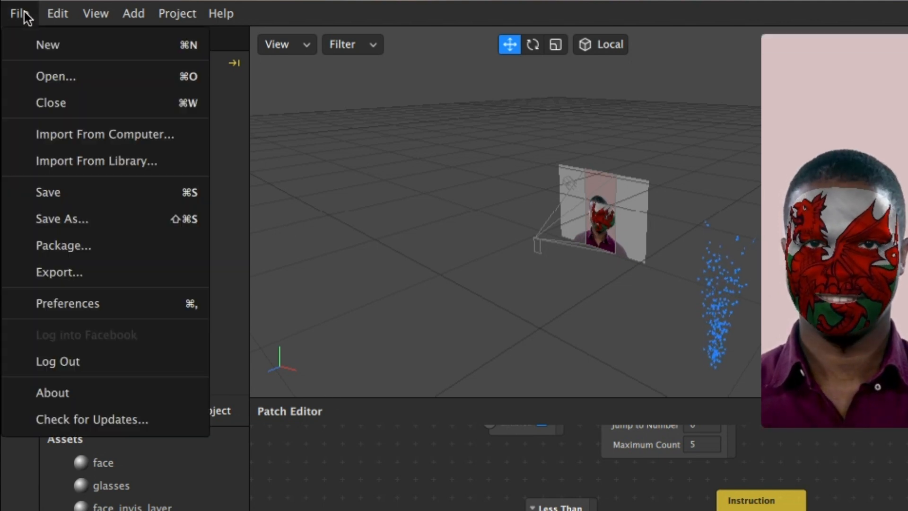
{"action": "left_click", "coordinate": [103, 277]}
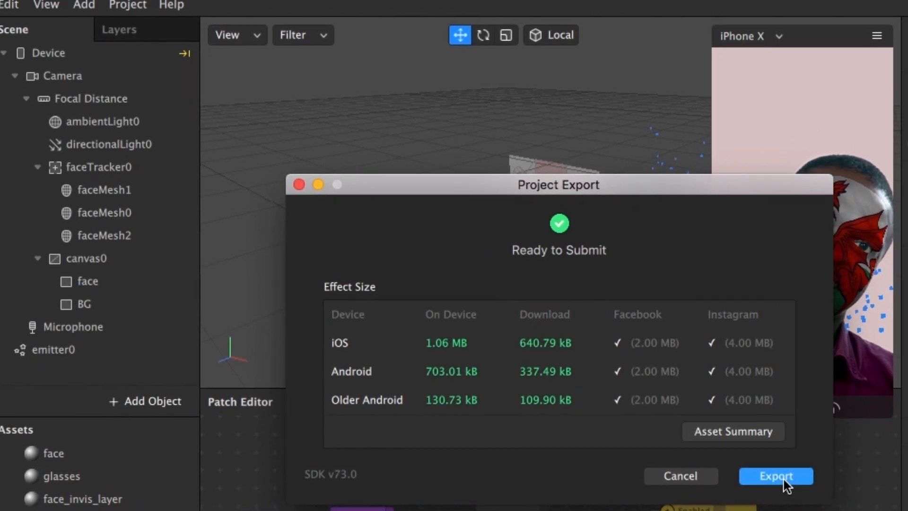
{"action": "left_click", "coordinate": [818, 486]}
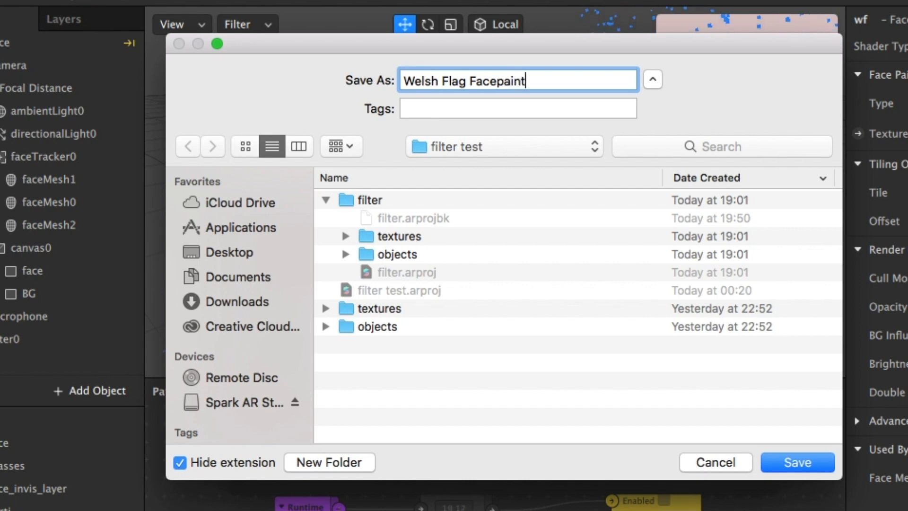
{"action": "left_click", "coordinate": [798, 462]}
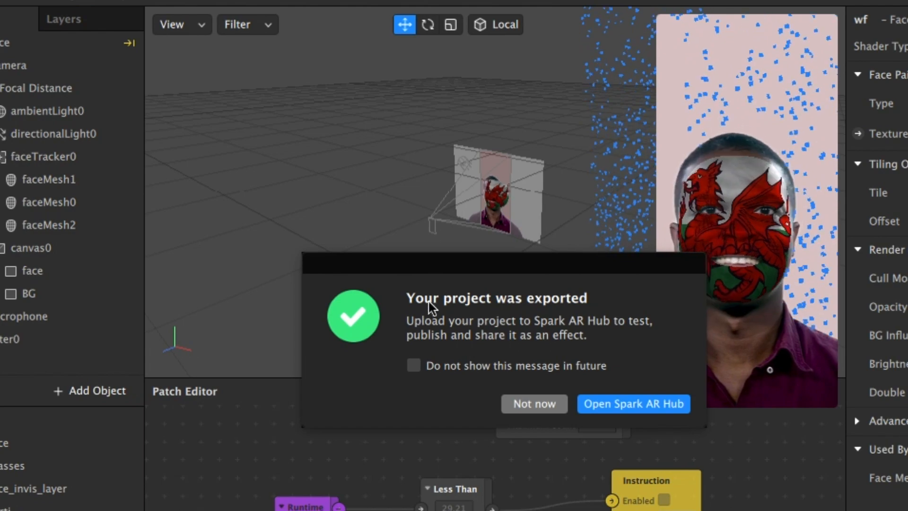
Switch to Spark AR Hub, start a new effect upload and choose Instagram as the effect destination.
{"action": "left_click", "coordinate": [614, 405]}
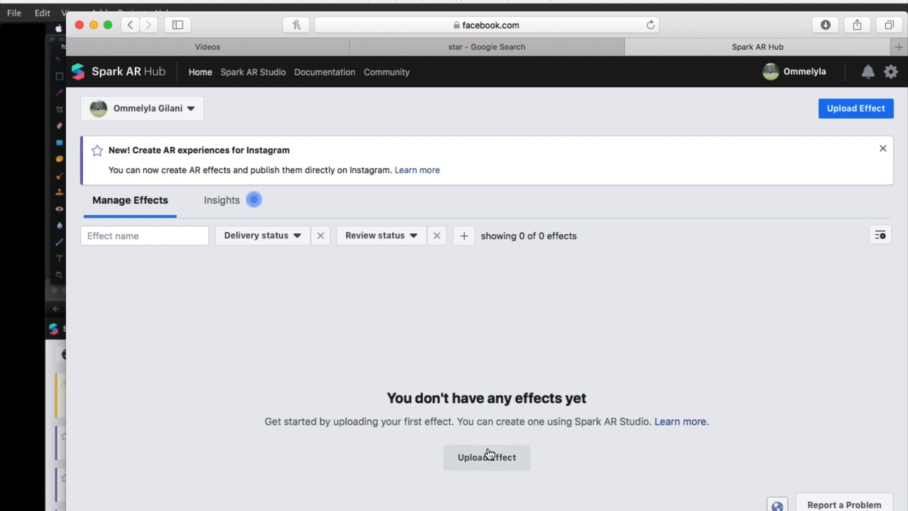
{"action": "left_click", "coordinate": [490, 455]}
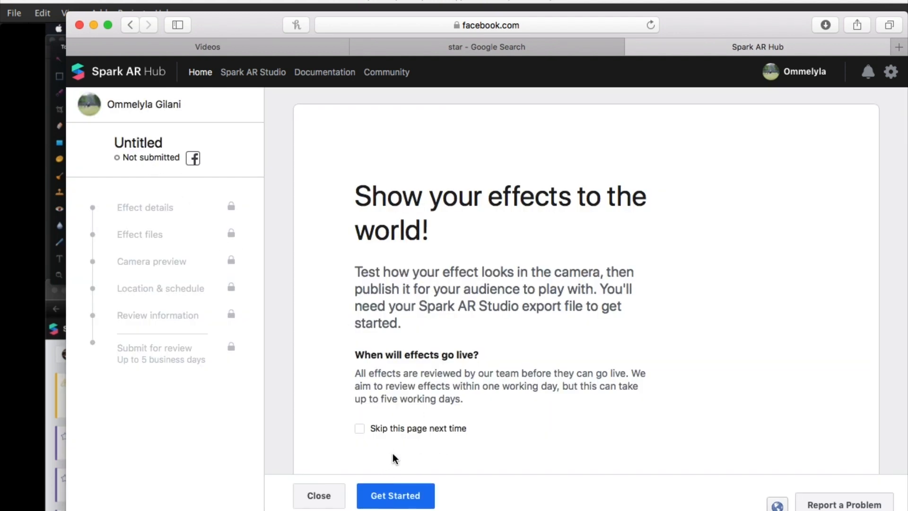
{"action": "left_click", "coordinate": [394, 497]}
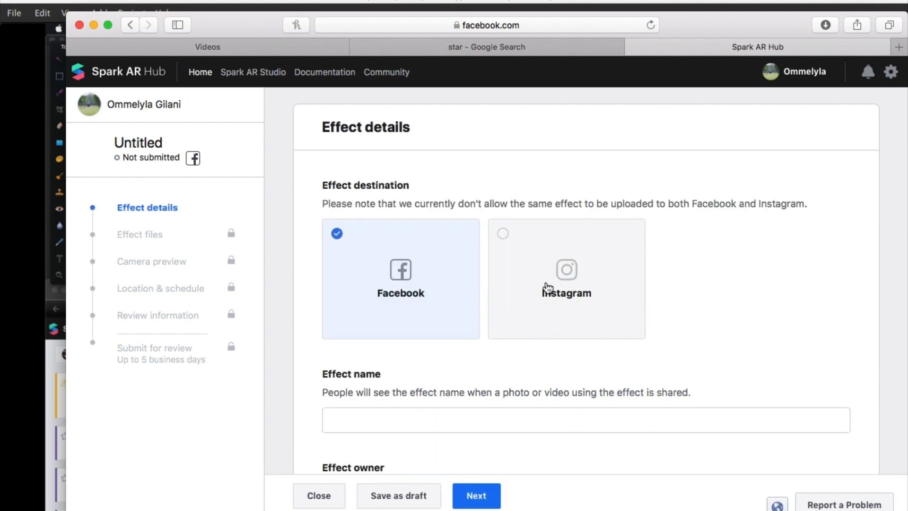
{"action": "left_click", "coordinate": [544, 285]}
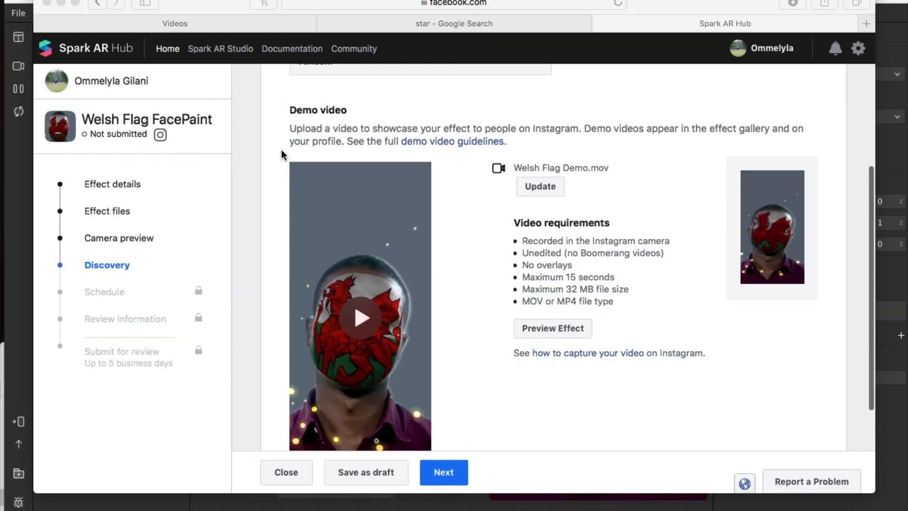
Accept the Discovery and Schedule settings of Welsh Flag FacePaint and continue to the review information.
{"action": "scroll", "coordinate": [283, 154], "scroll_direction": "down", "scroll_amount": 3}
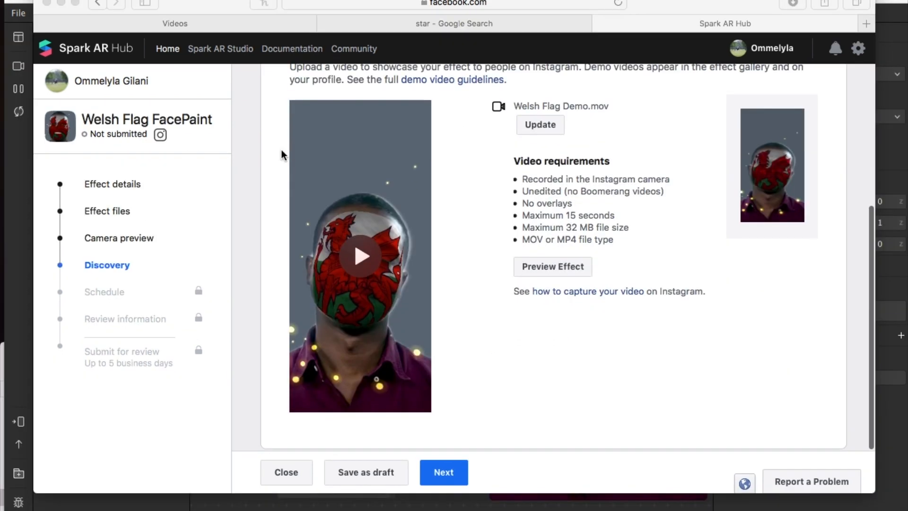
{"action": "left_click", "coordinate": [443, 473]}
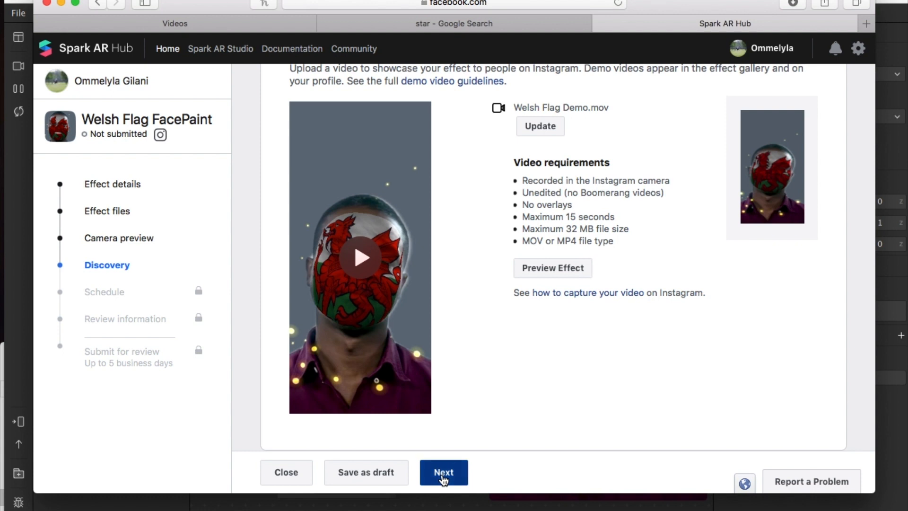
{"action": "left_click", "coordinate": [441, 473]}
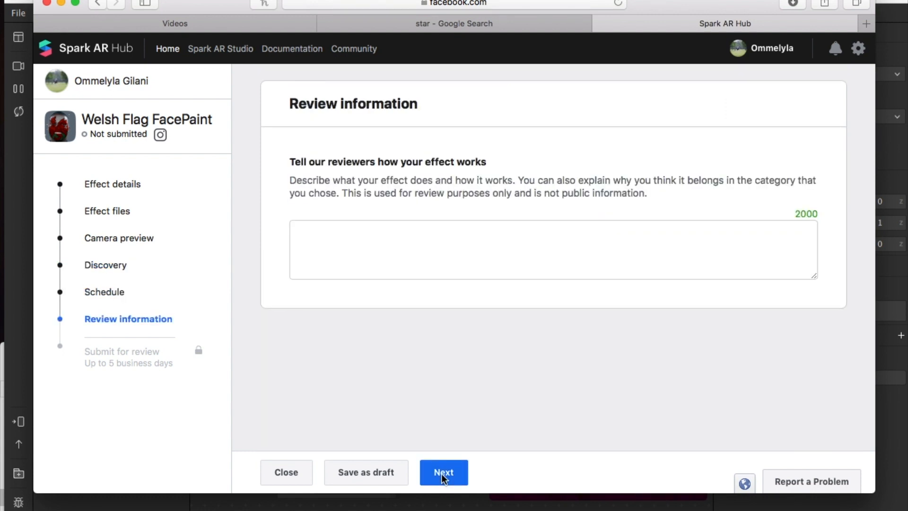
Enter the review description "Wales got to the Rugby Semi-World Cup and there was nothing to celebrate it on instagram, so I thought I'd make one.".
{"action": "left_click", "coordinate": [338, 239]}
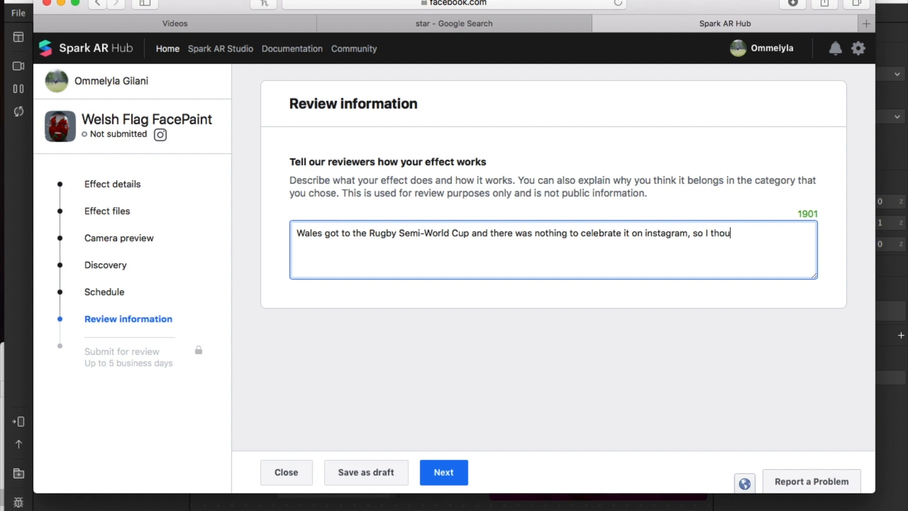
{"action": "left_click", "coordinate": [444, 472]}
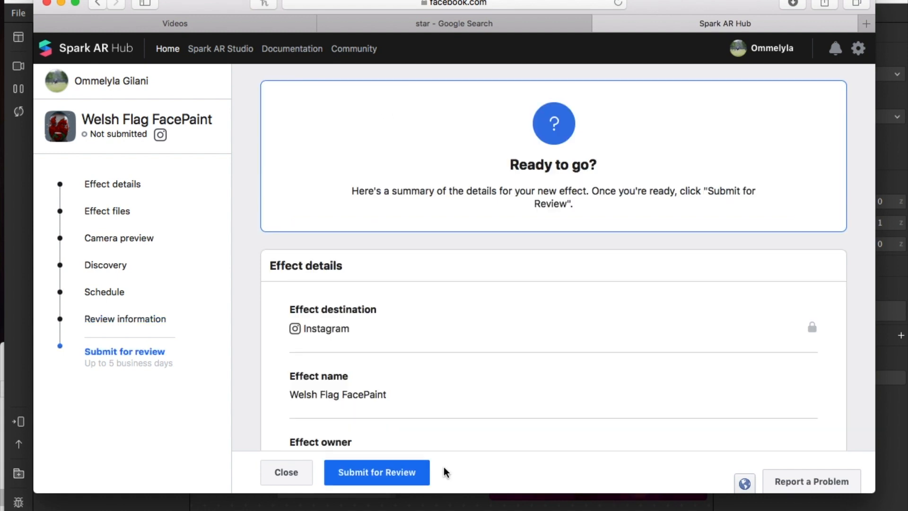
Check the summary of the Welsh Flag FacePaint effect and submit it for review.
{"action": "scroll", "coordinate": [478, 406], "scroll_direction": "down", "scroll_amount": 10}
{"action": "scroll", "coordinate": [478, 406], "scroll_direction": "down", "scroll_amount": 3}
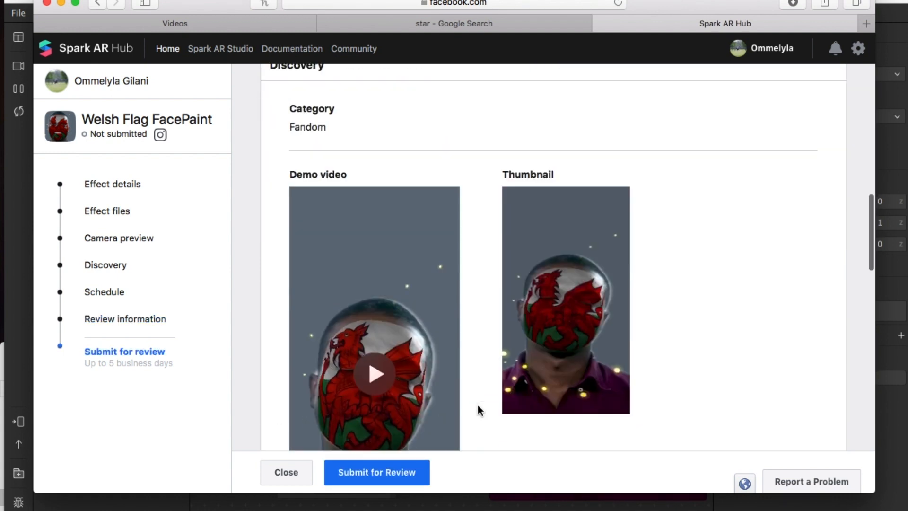
{"action": "scroll", "coordinate": [479, 408], "scroll_direction": "down", "scroll_amount": 20}
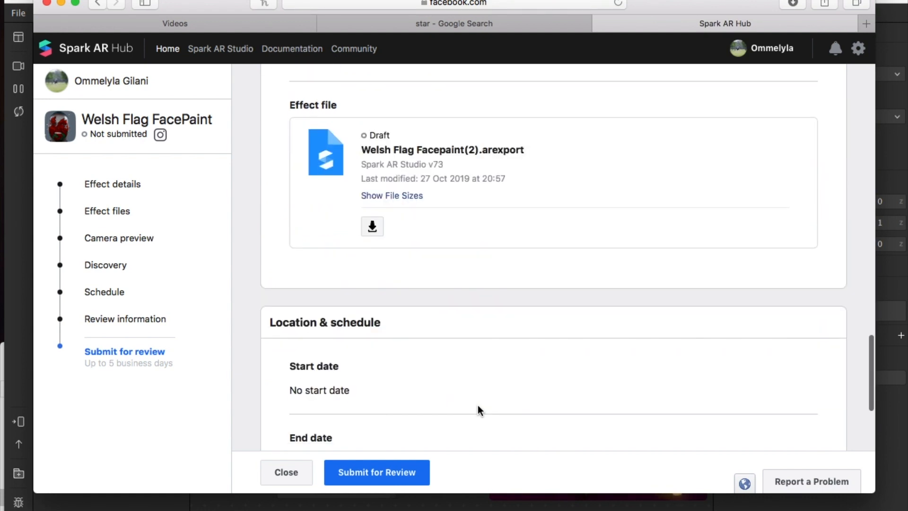
{"action": "left_click", "coordinate": [384, 472]}
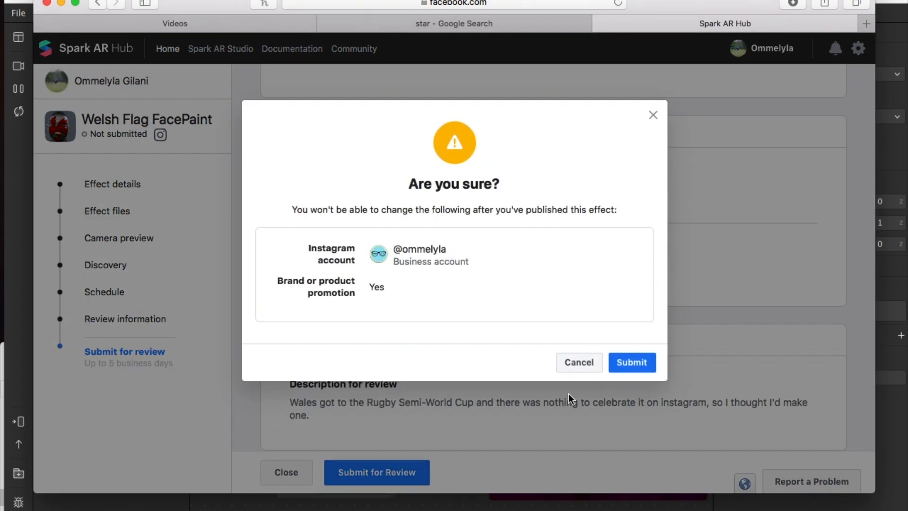
{"action": "left_click", "coordinate": [632, 363]}
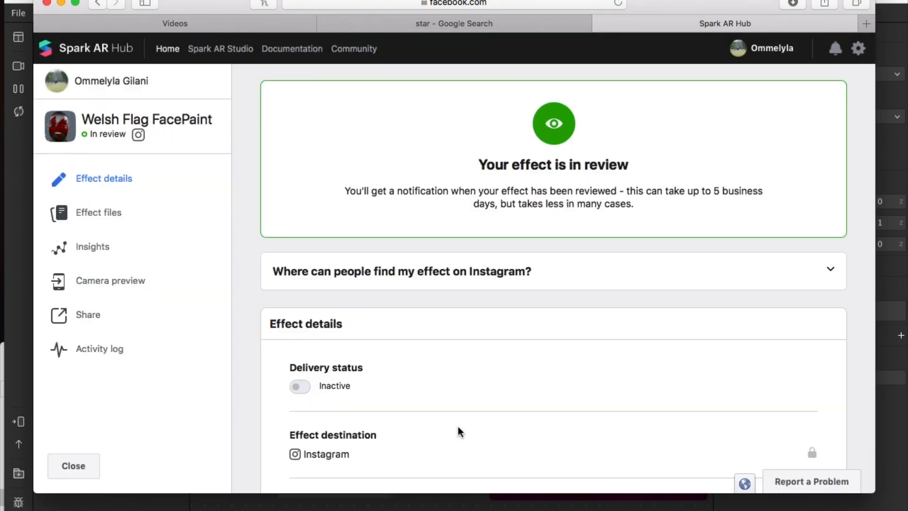